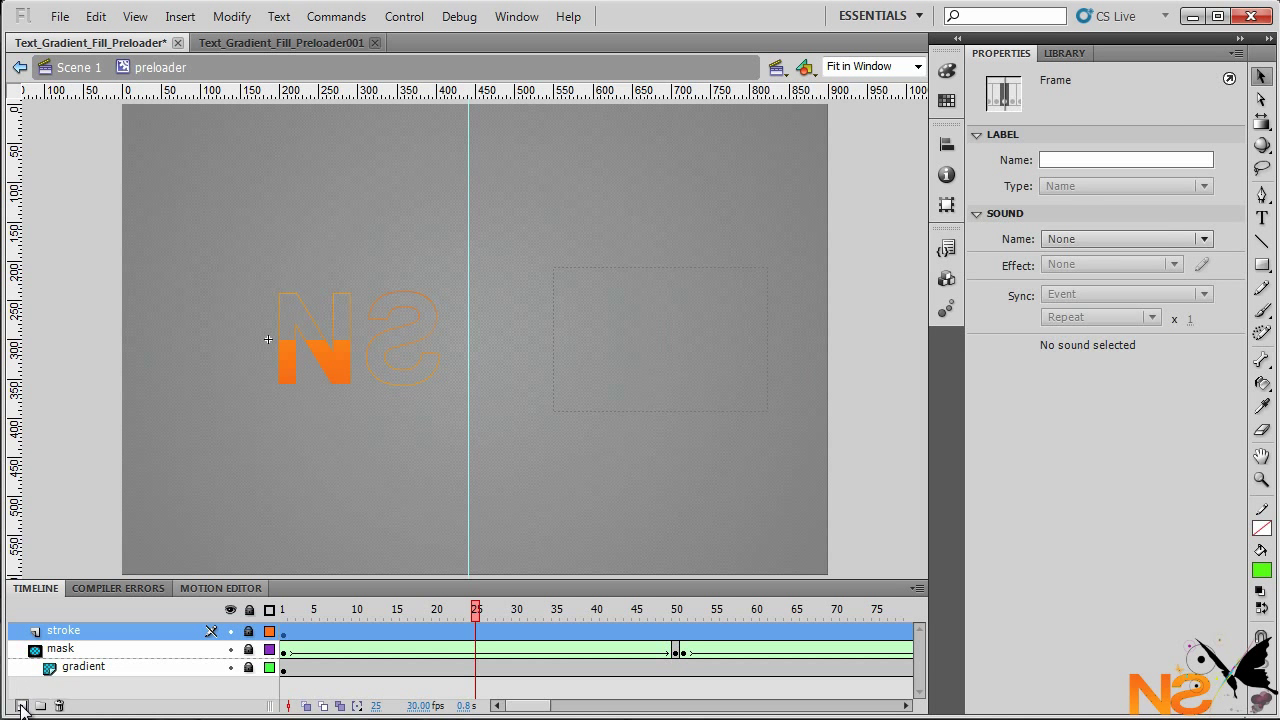
Step: Add a new layer named 'butterfly' at the top of the preloader timeline
click(22, 707)
double_click(68, 632)
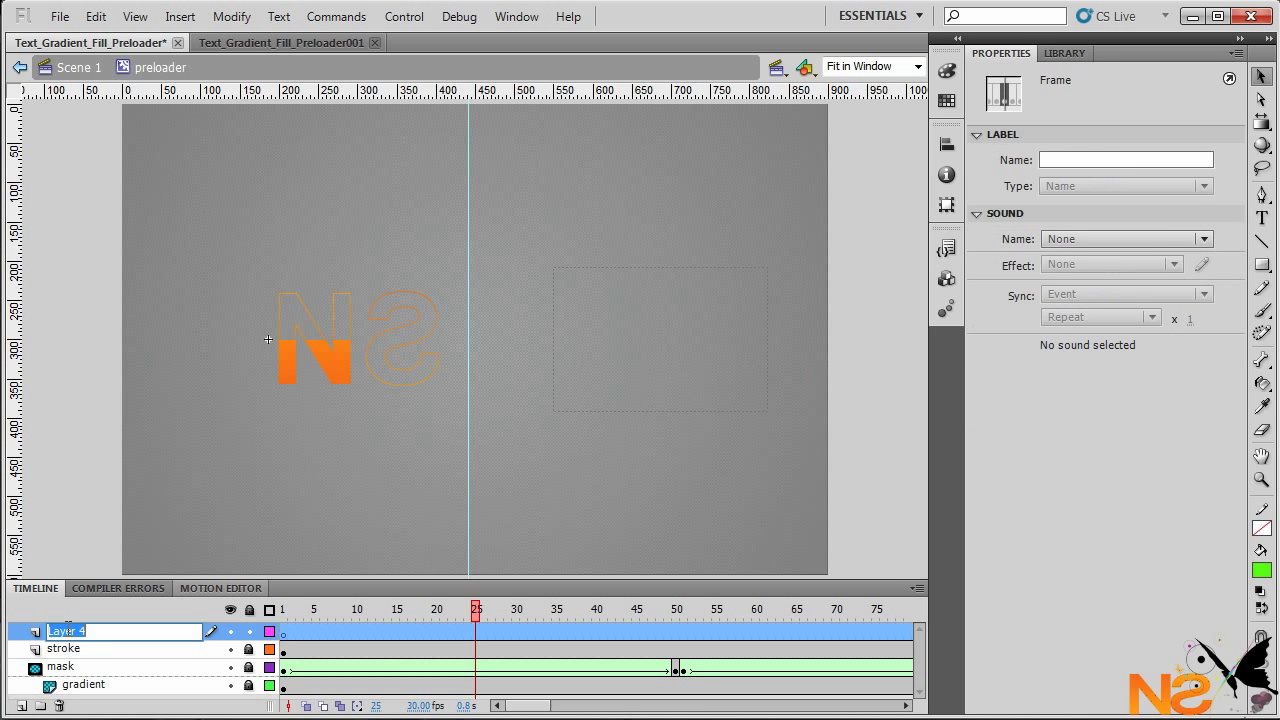
text(butterfly)
key(Return)
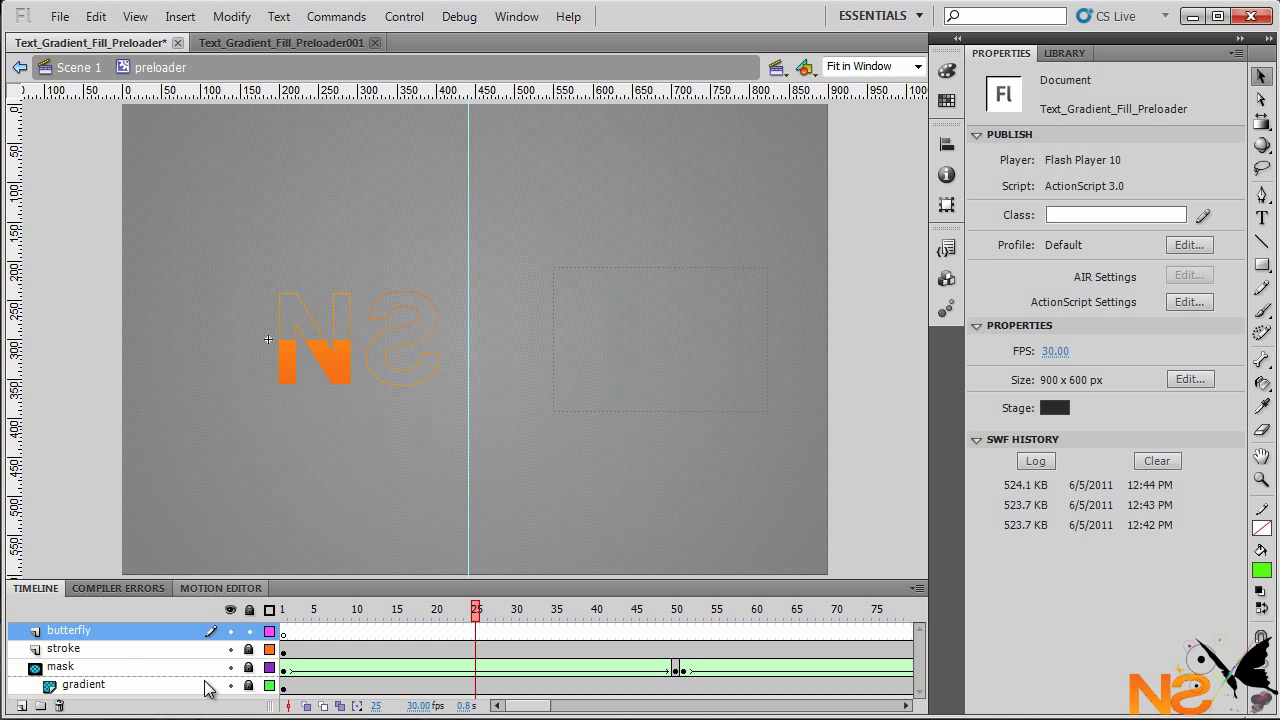
Step: Place butterfly-white.jpg from the Library on the stage and zoom in on it
click(1062, 53)
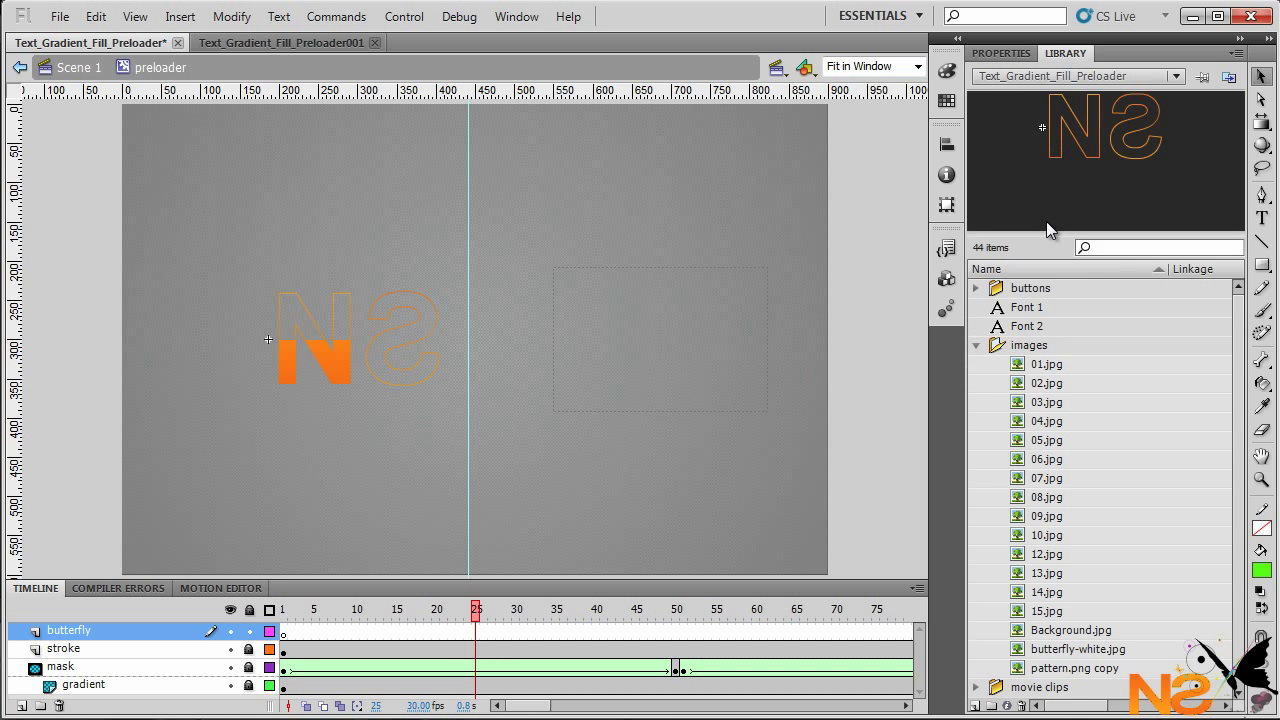
click(1052, 660)
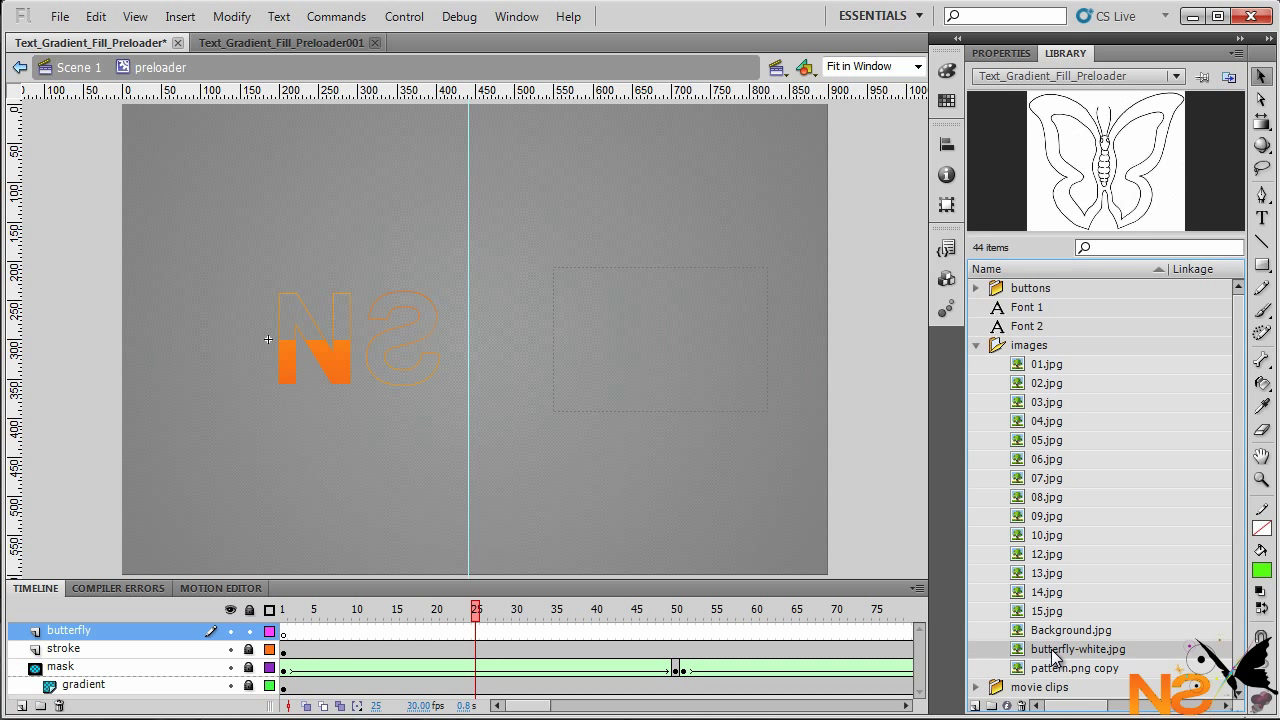
drag(1028, 660, 488, 354)
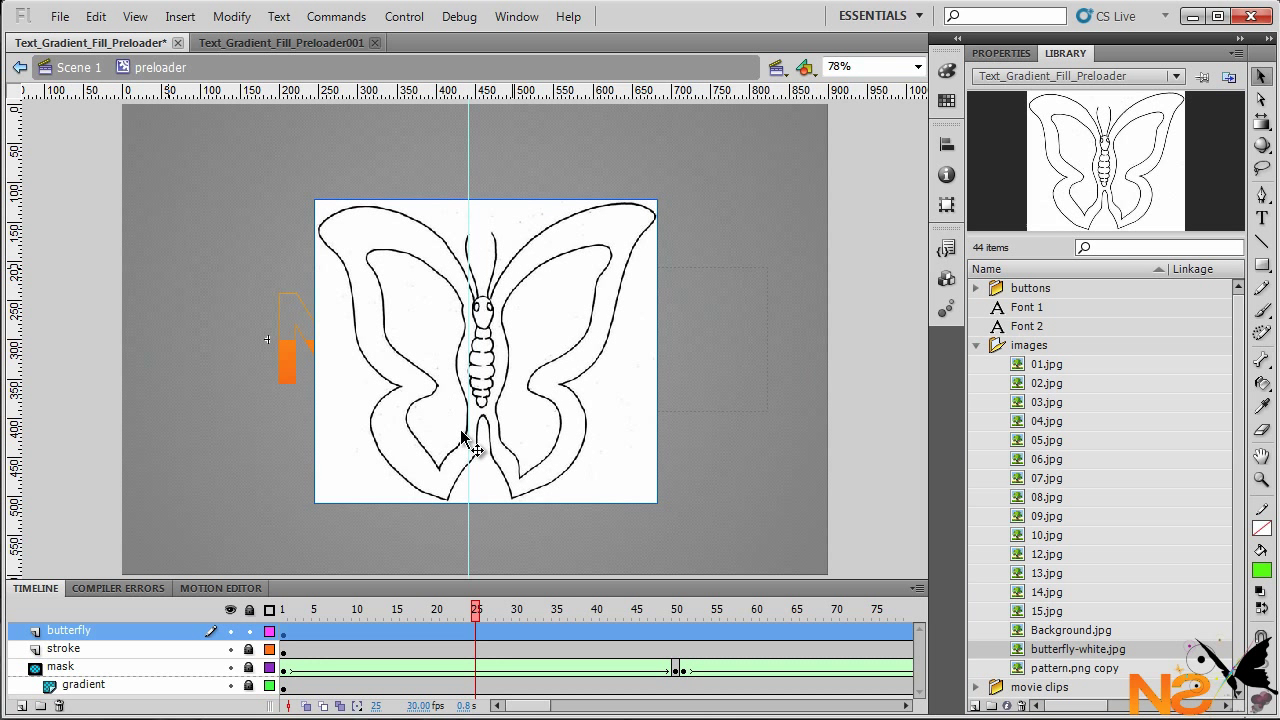
key(z)
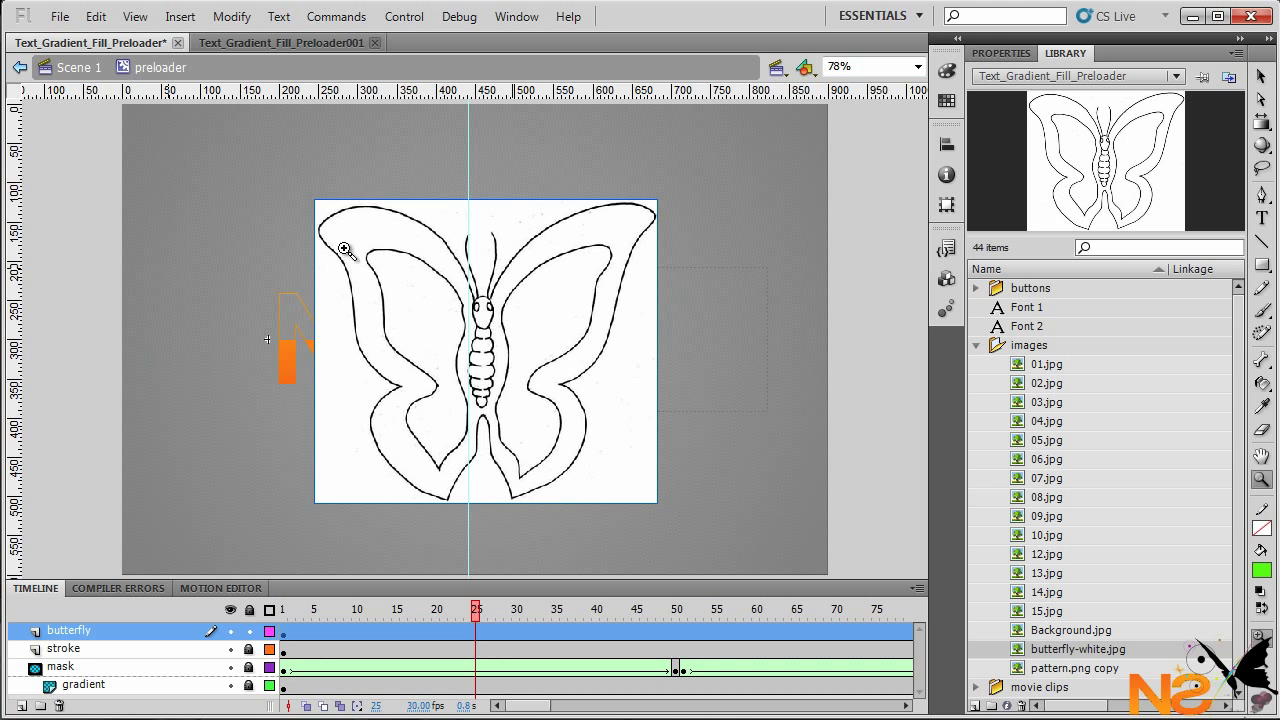
click(663, 508)
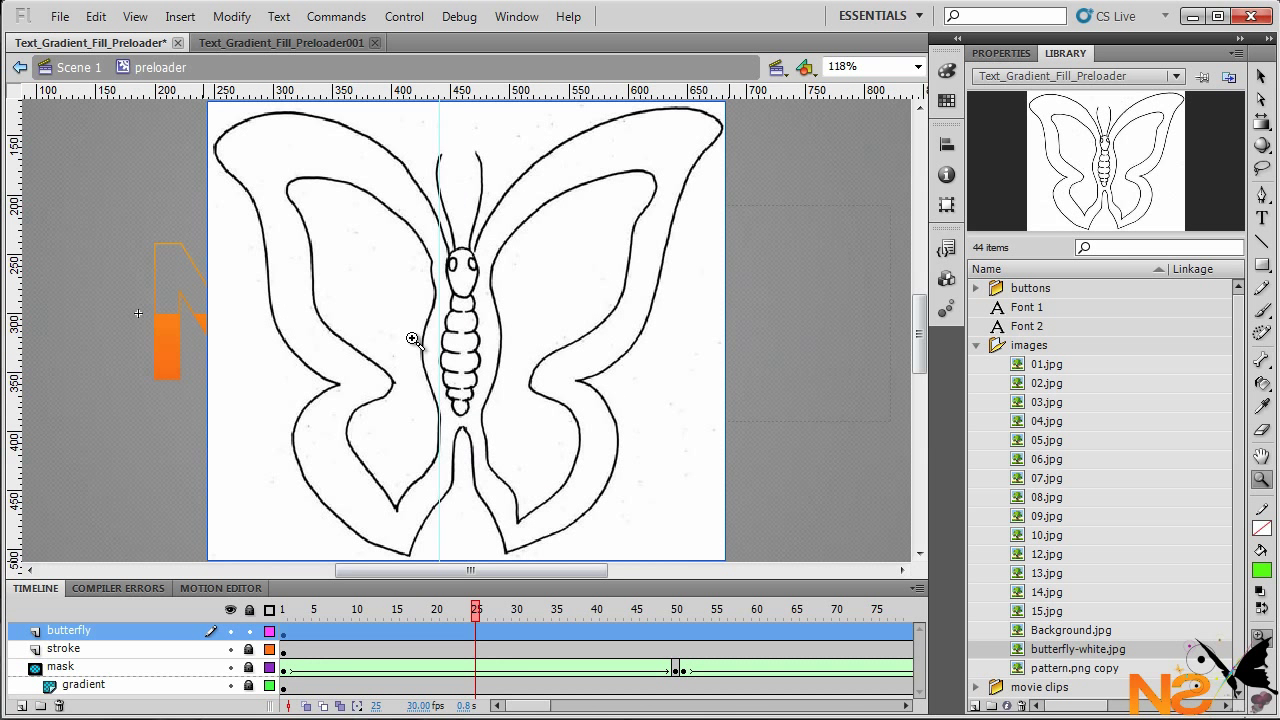
click(1261, 79)
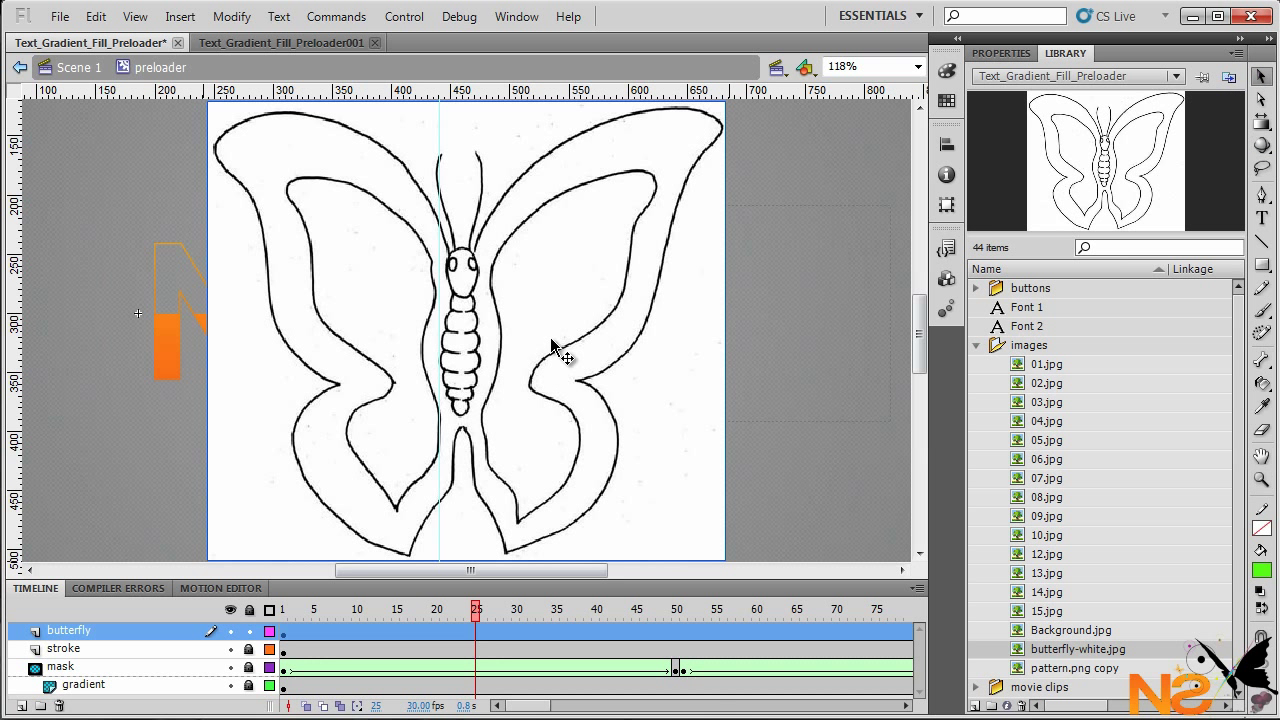
Step: Convert the drawing to a 'butterfly' movie clip, then add Layer 2 inside it
key(F8)
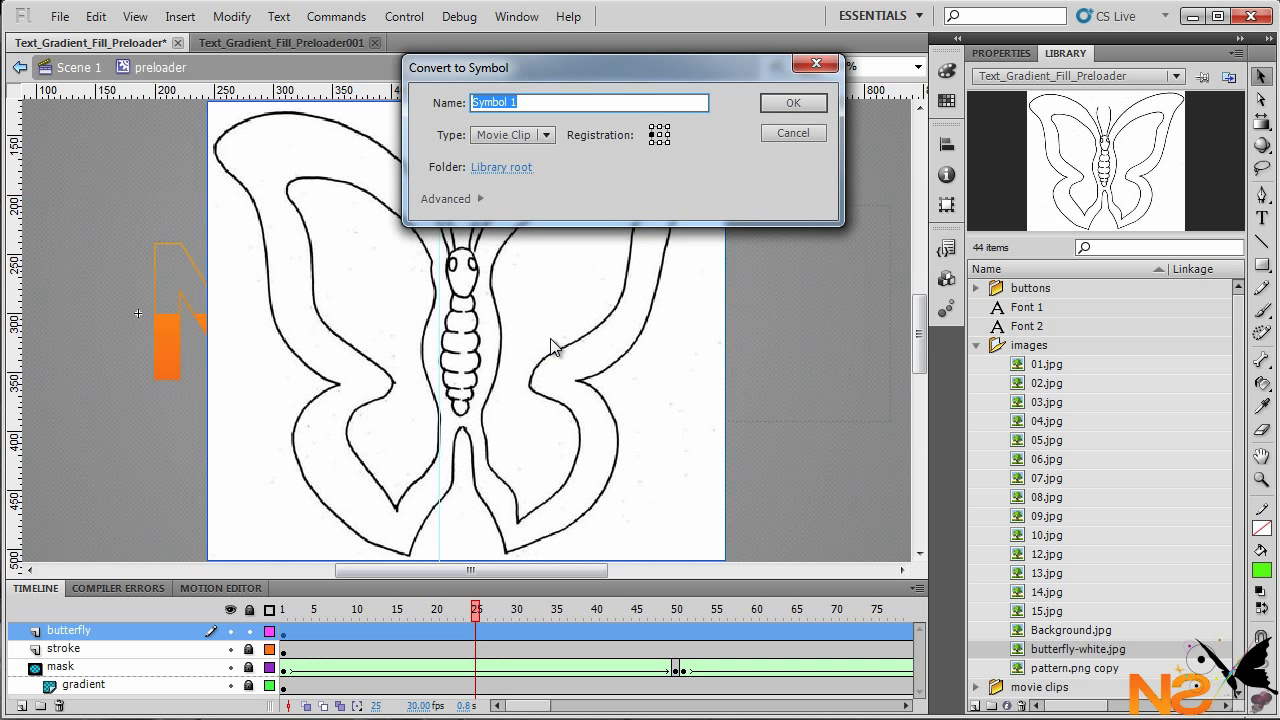
text(butterfly)
key(Return)
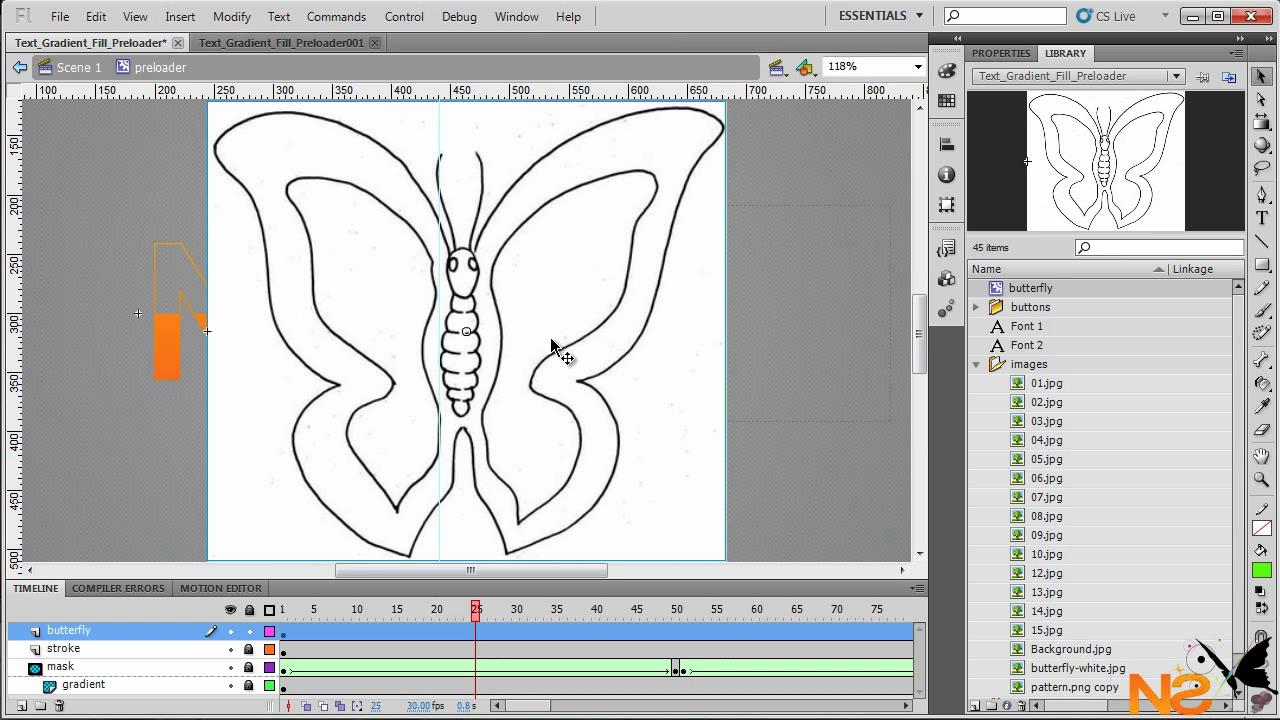
double_click(466, 333)
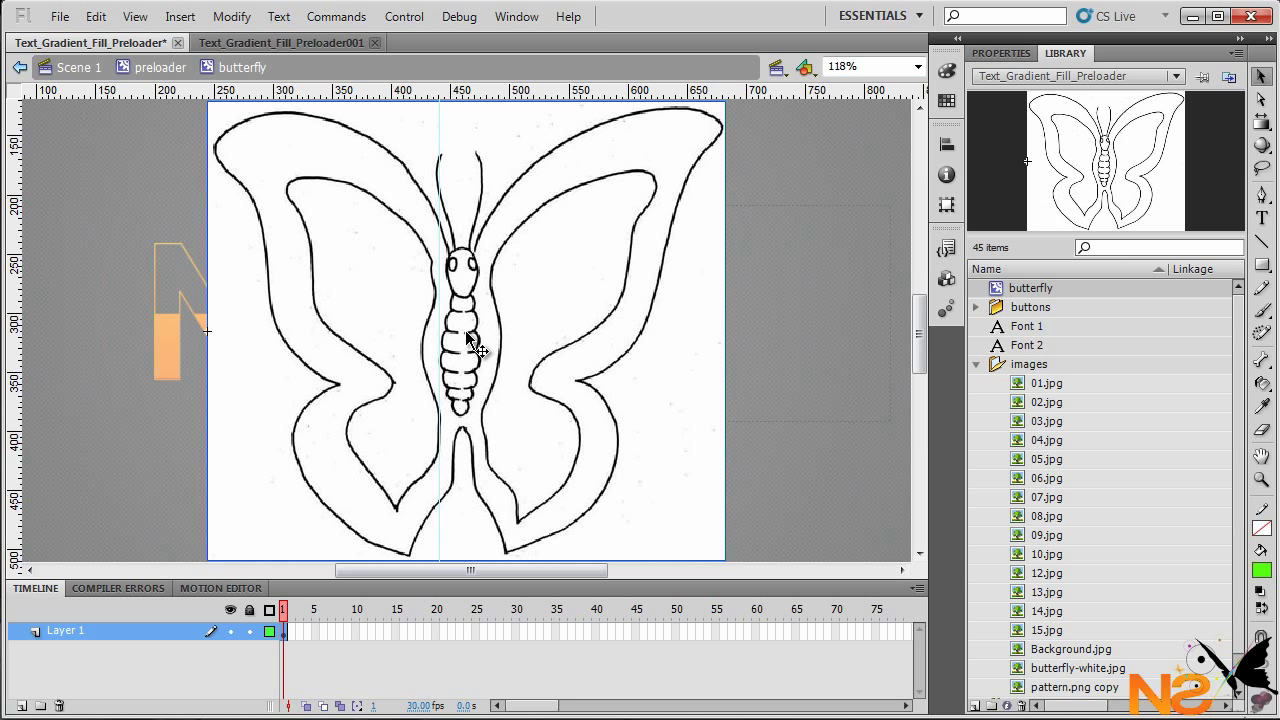
click(31, 704)
Step: Rename Layer 2 to 'body' and lock Layer 1 holding the drawing
double_click(63, 632)
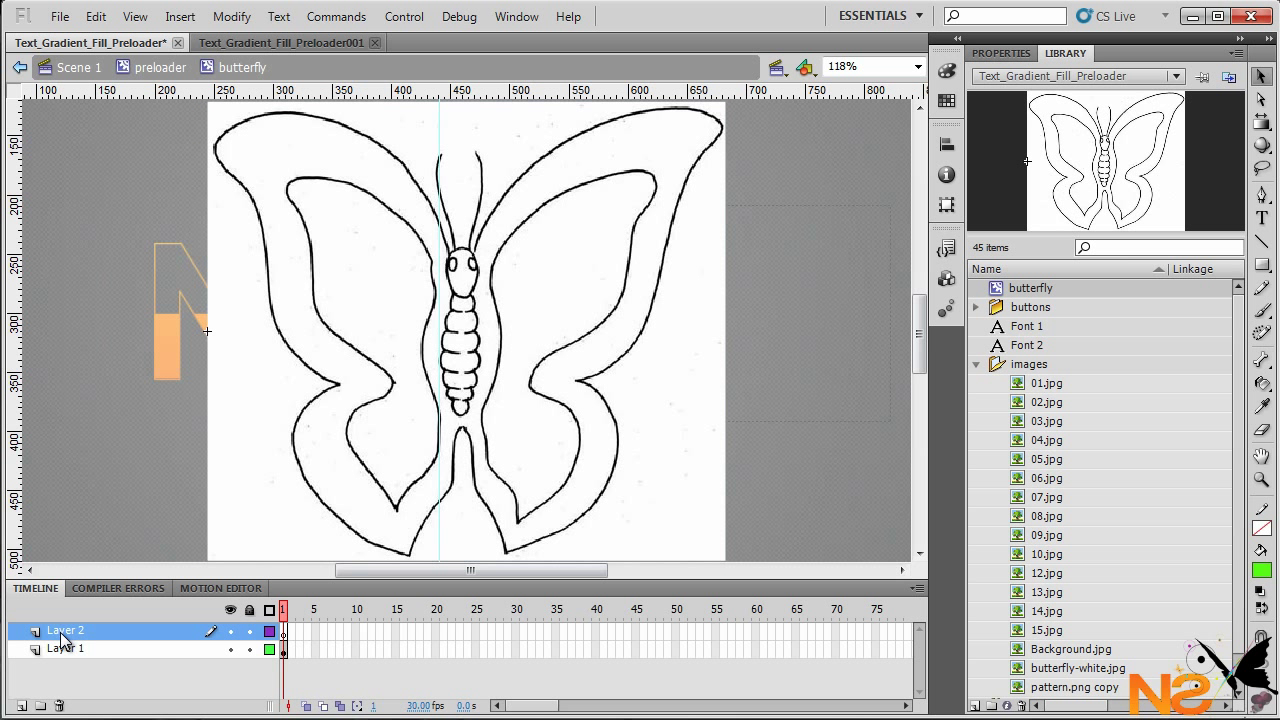
text(body)
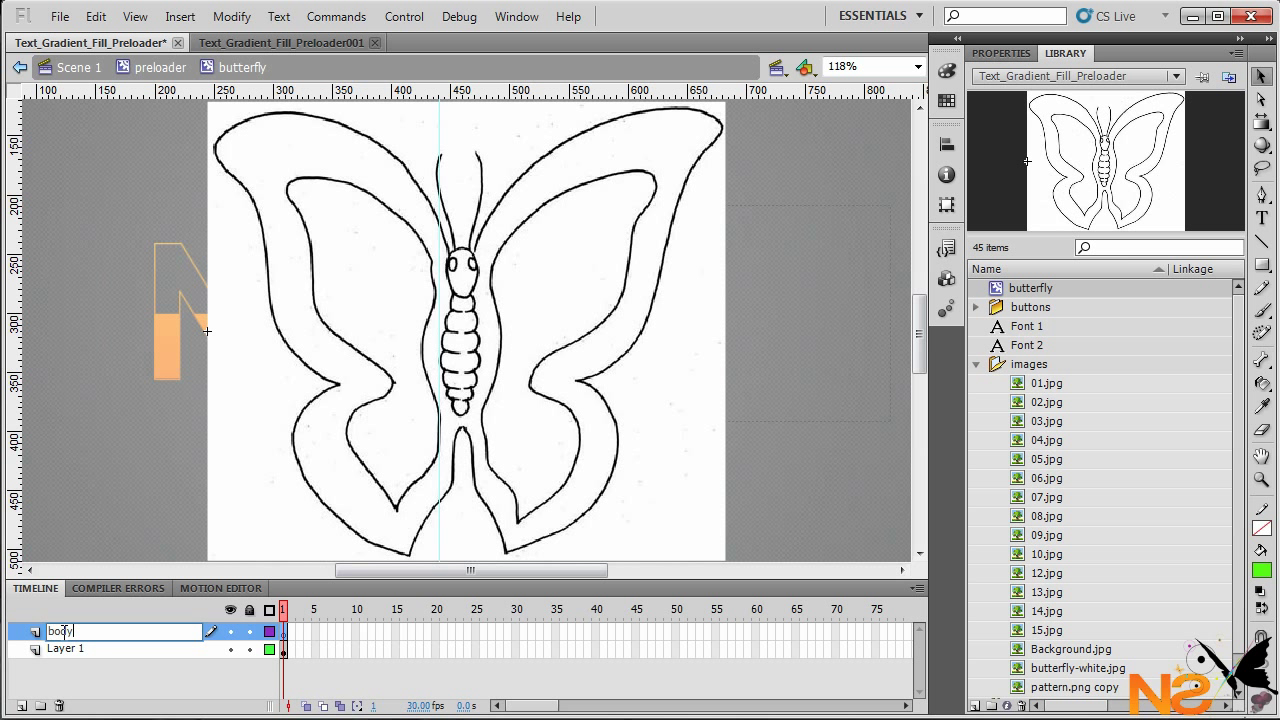
key(Return)
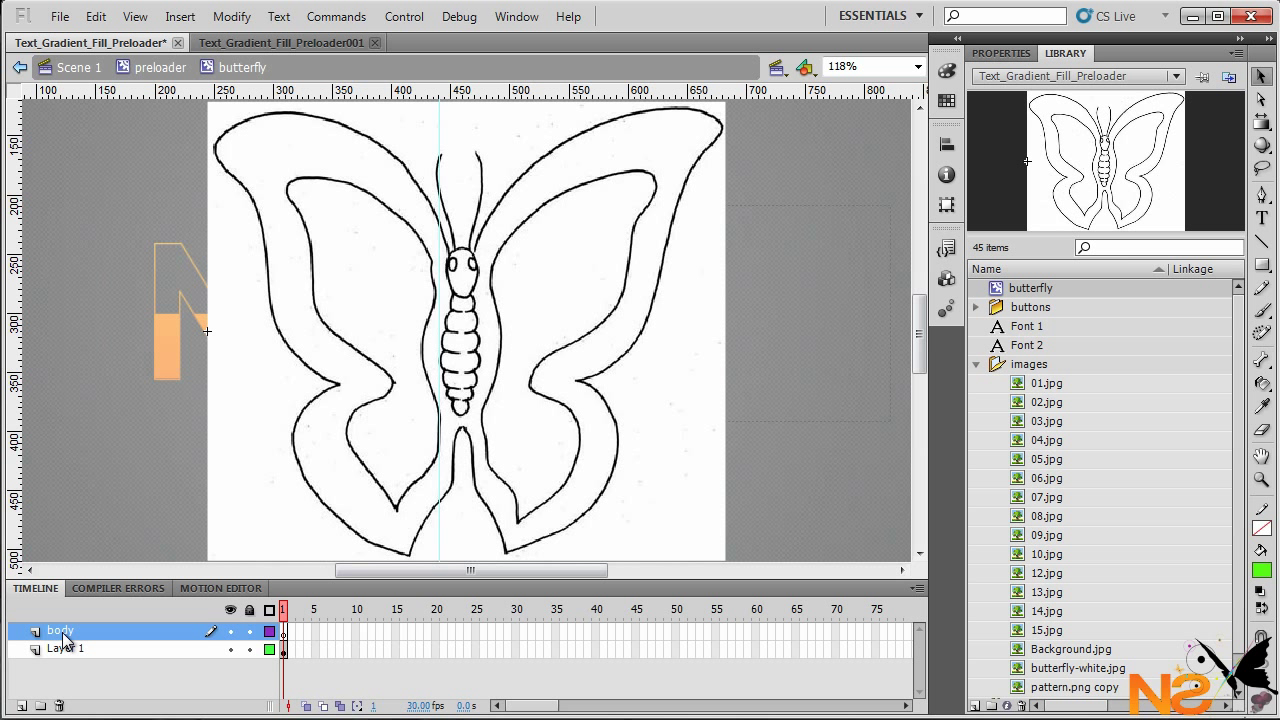
click(249, 648)
Step: Draw an orange (#F67A0F) oval with no stroke over the butterfly's upper body
click(1262, 264)
click(1158, 286)
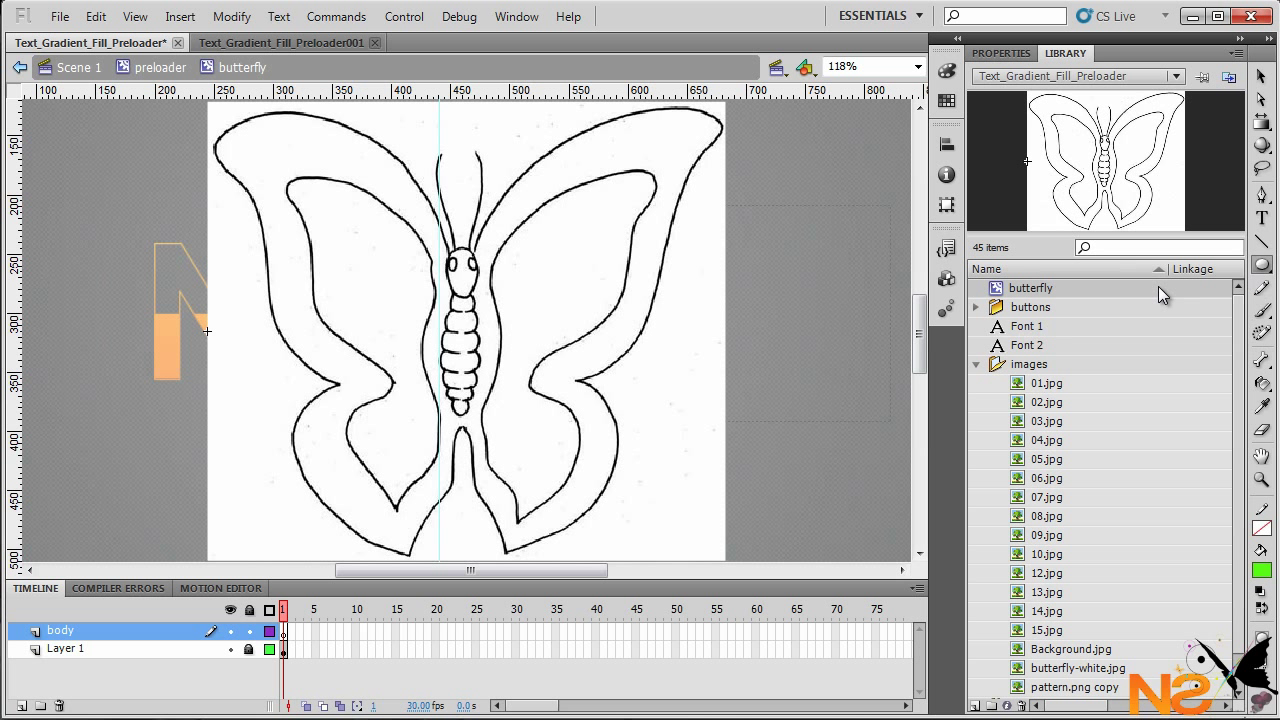
click(1004, 52)
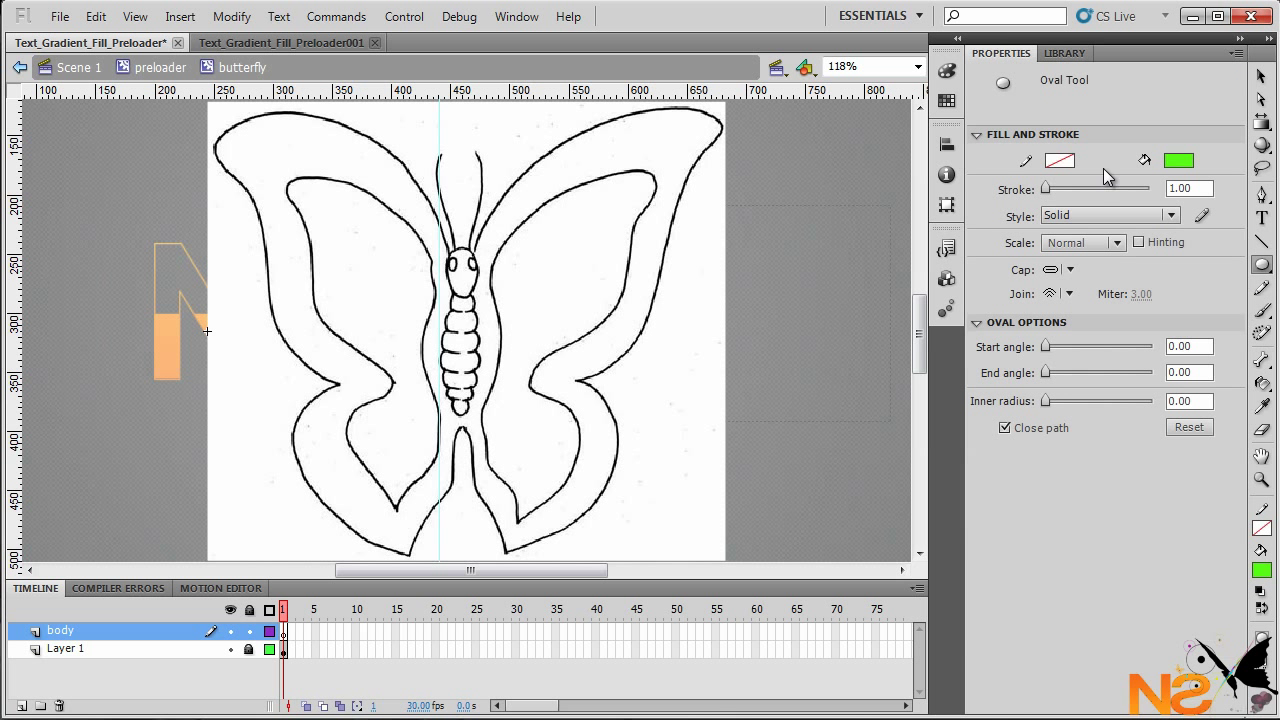
click(1180, 160)
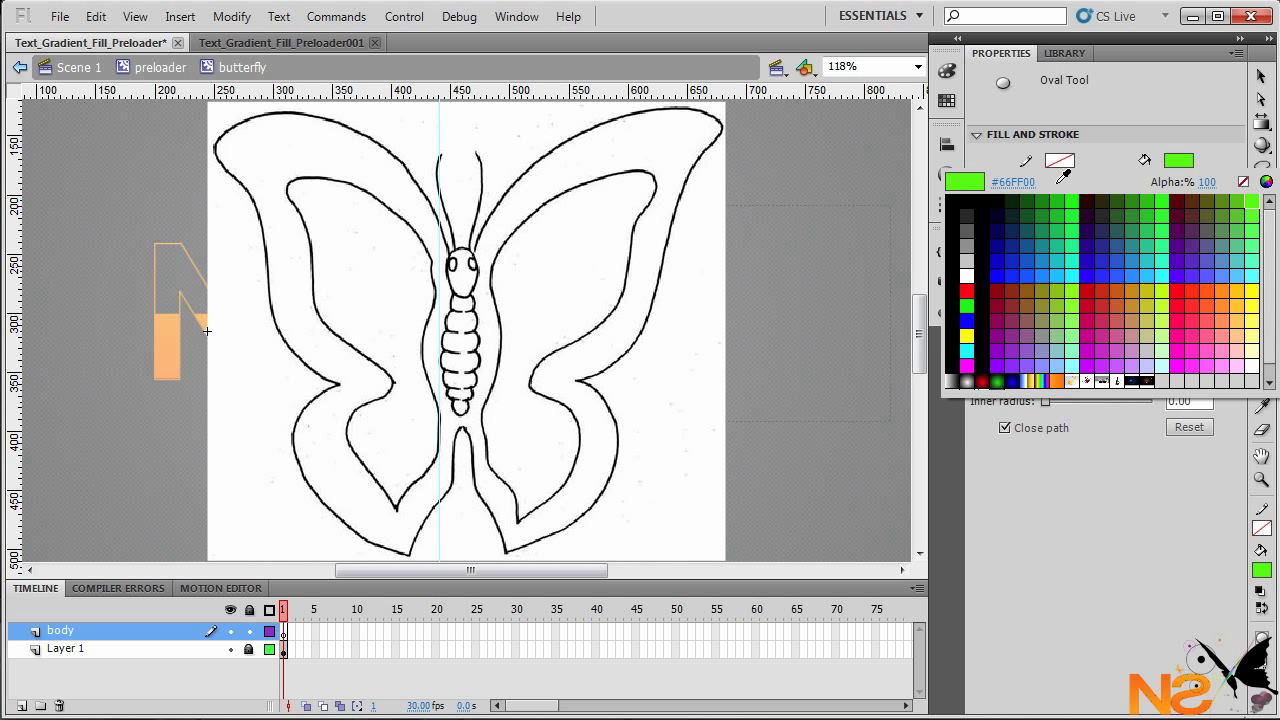
click(1060, 380)
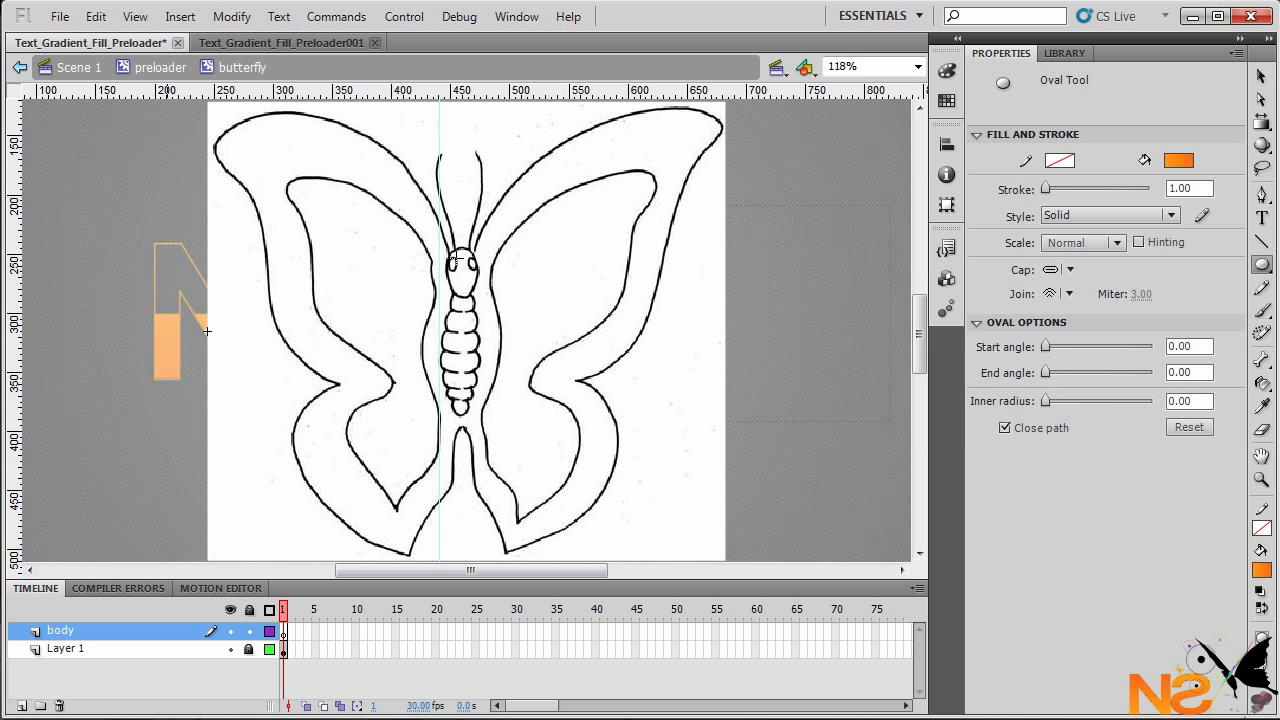
drag(457, 260, 486, 300)
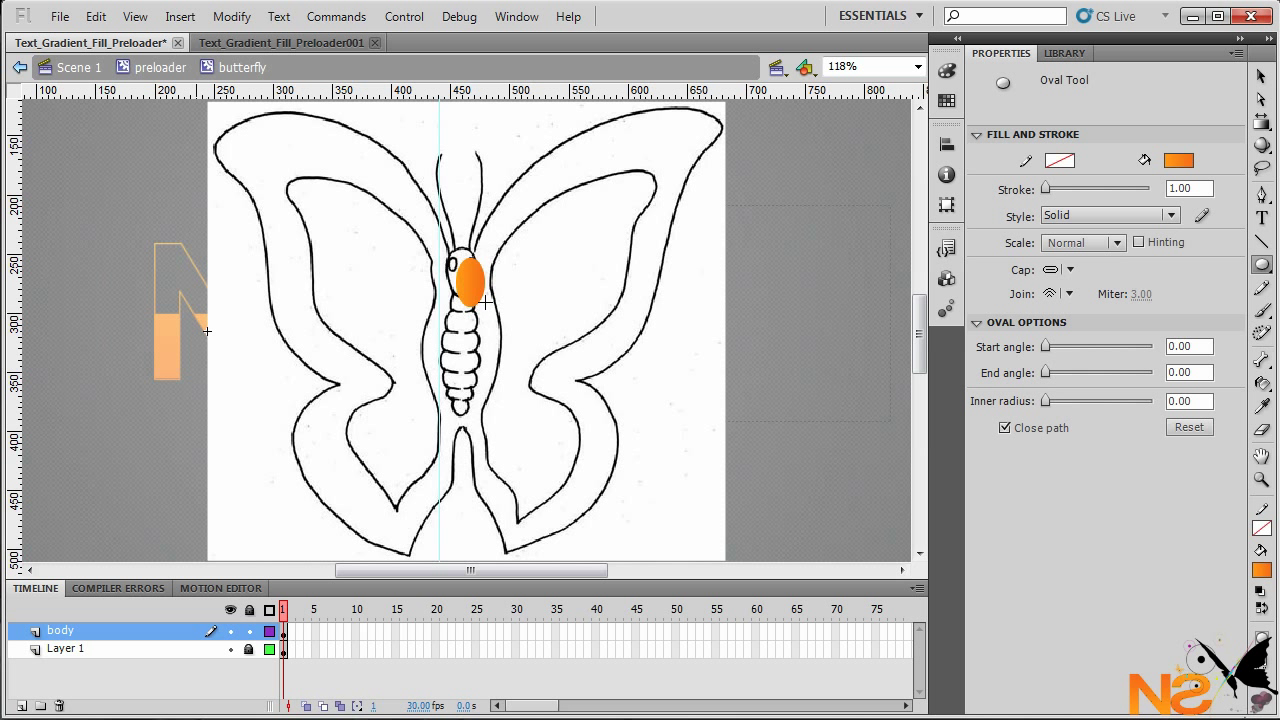
Step: Duplicate the orange oval just below the original, sized 27.90 × 41.50
click(1261, 77)
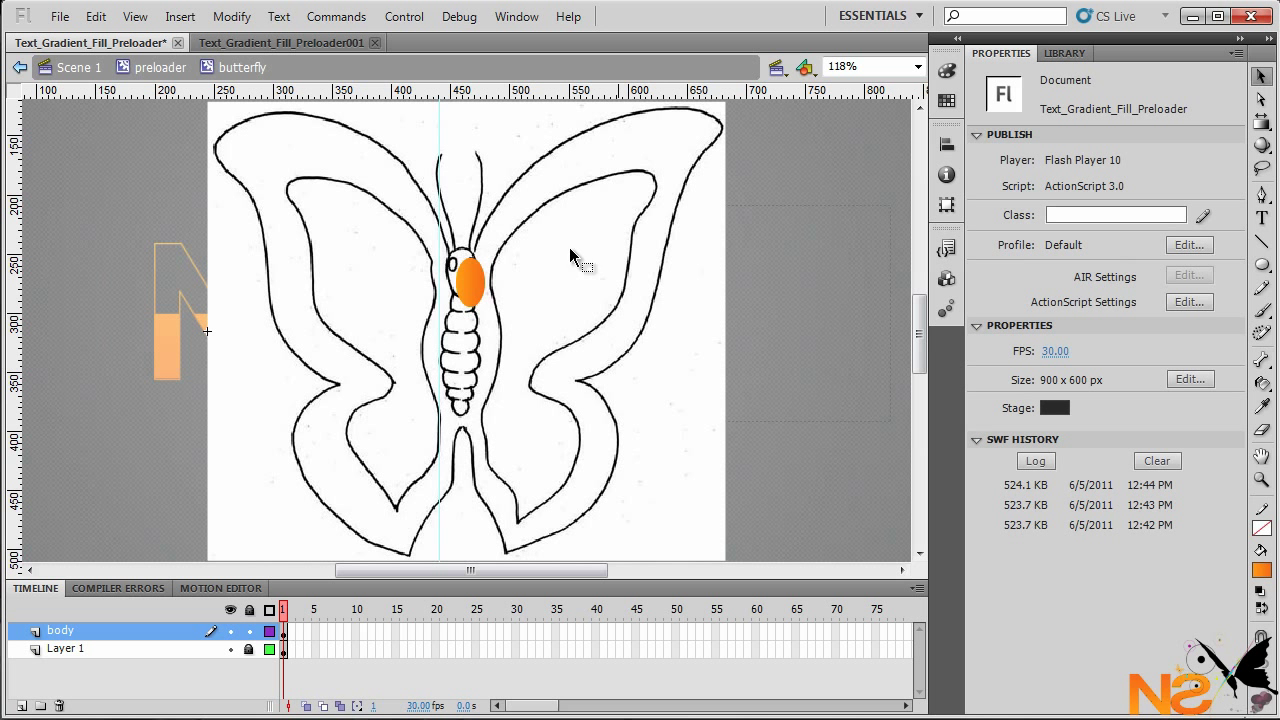
click(463, 278)
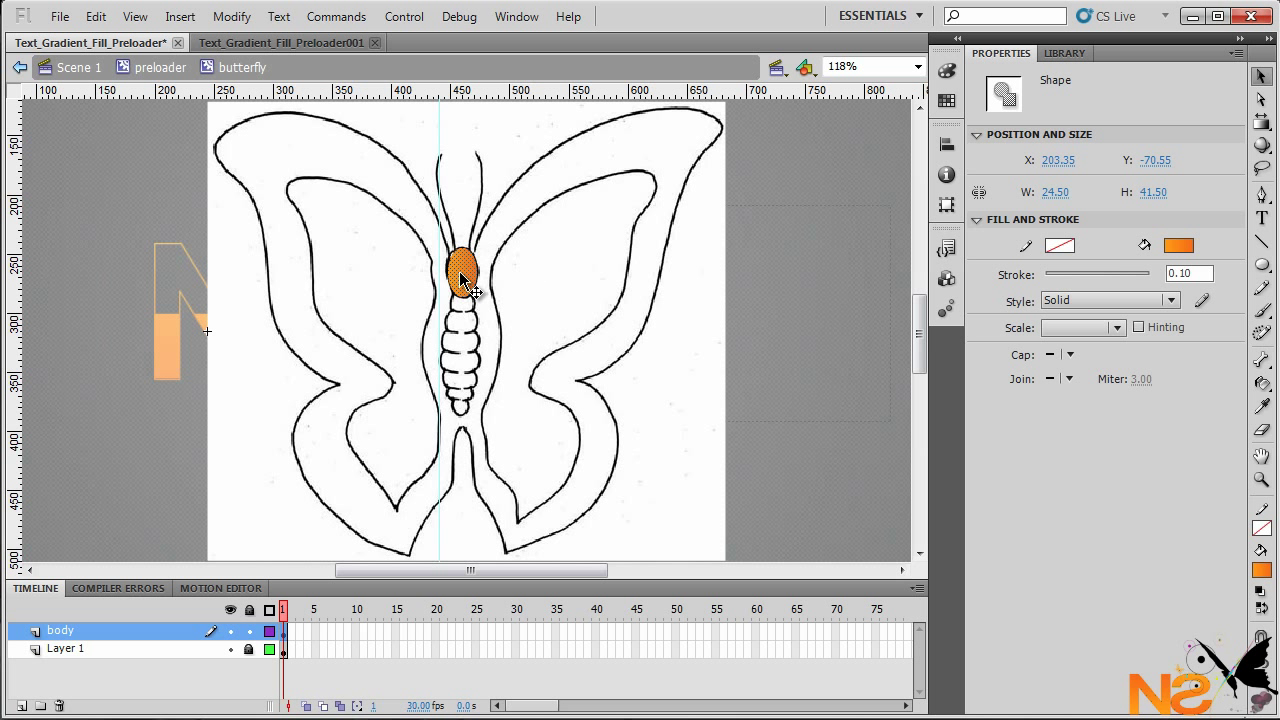
key(q)
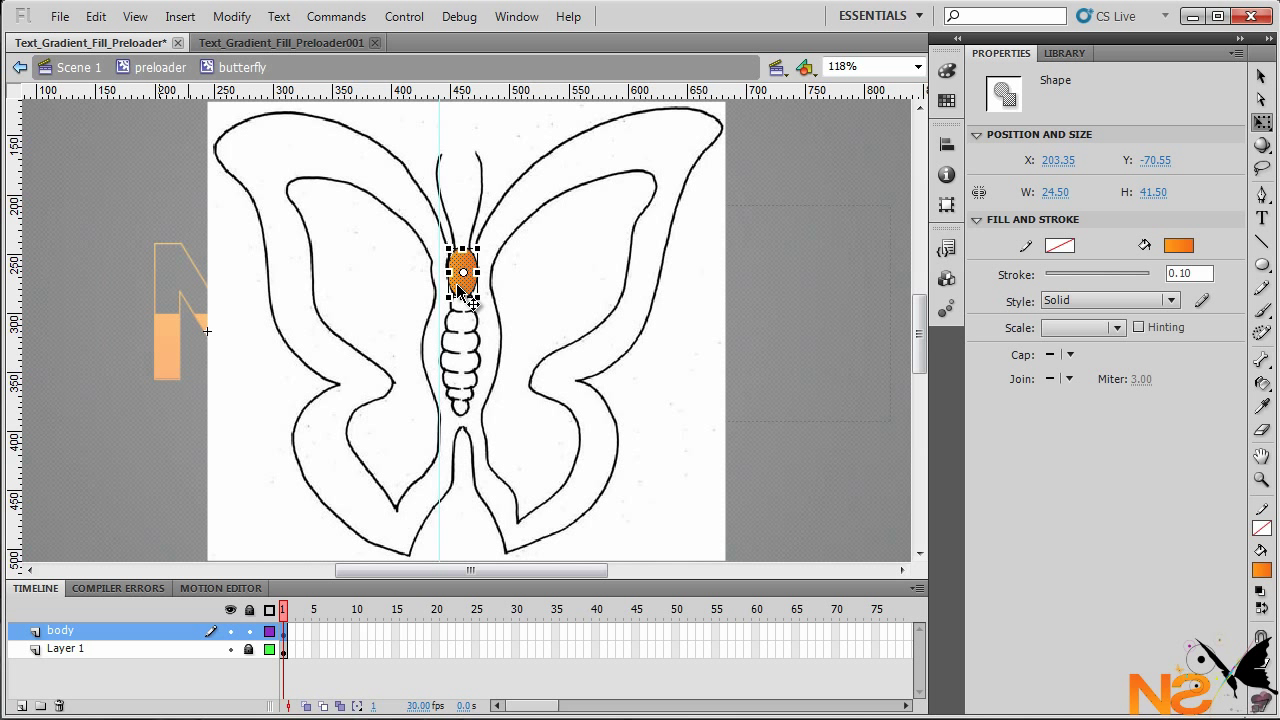
drag(463, 288, 445, 316)
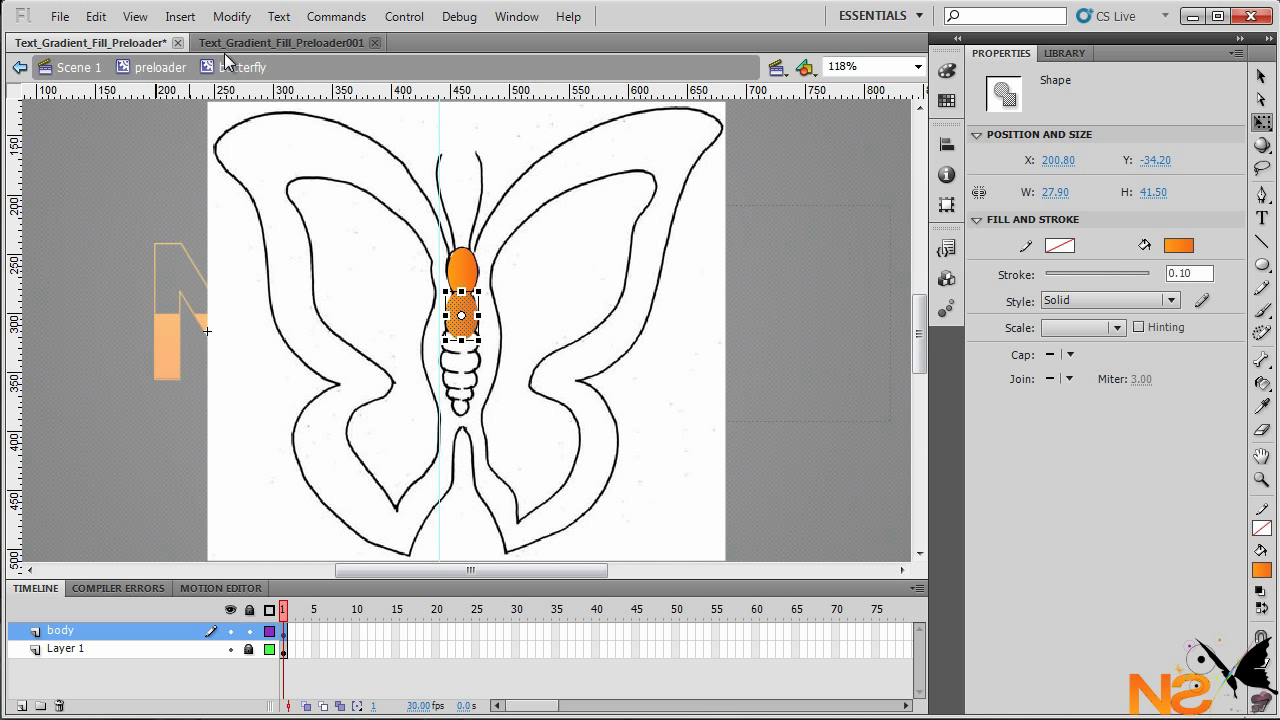
Step: Flip the copied oval horizontally and move it over the lower body, slightly widened
click(229, 16)
mouse_move(300, 251)
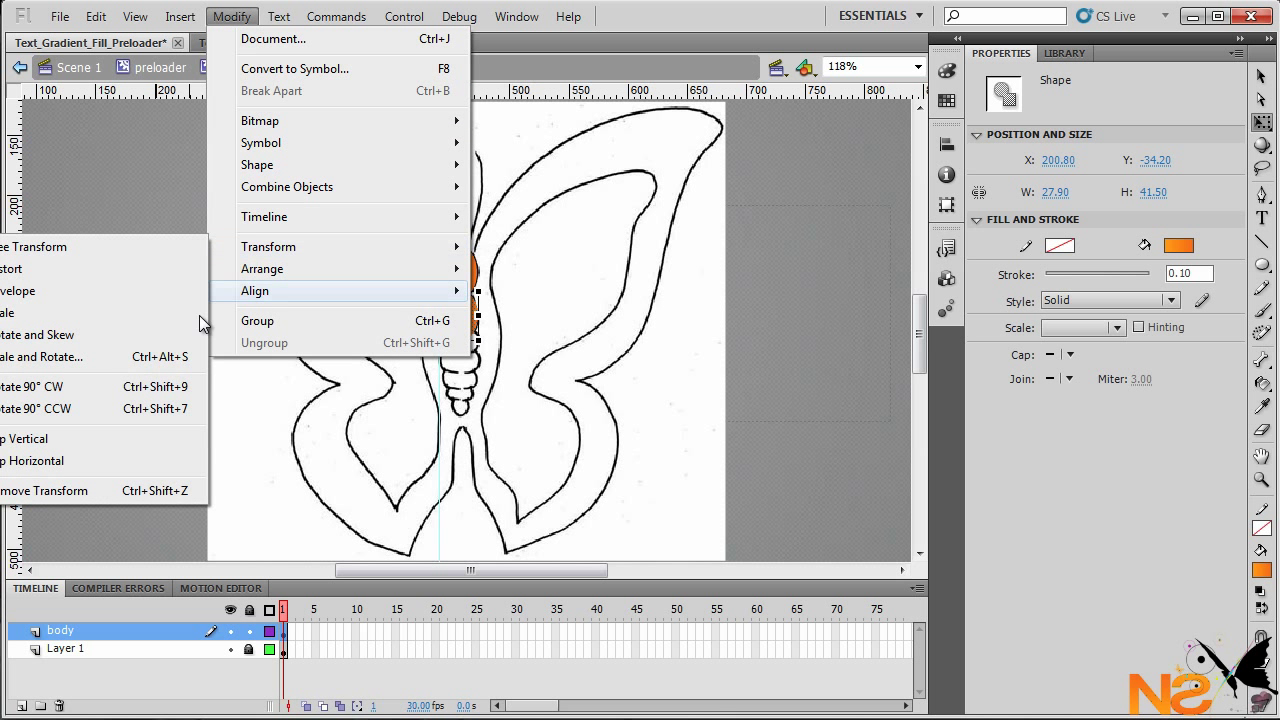
click(40, 461)
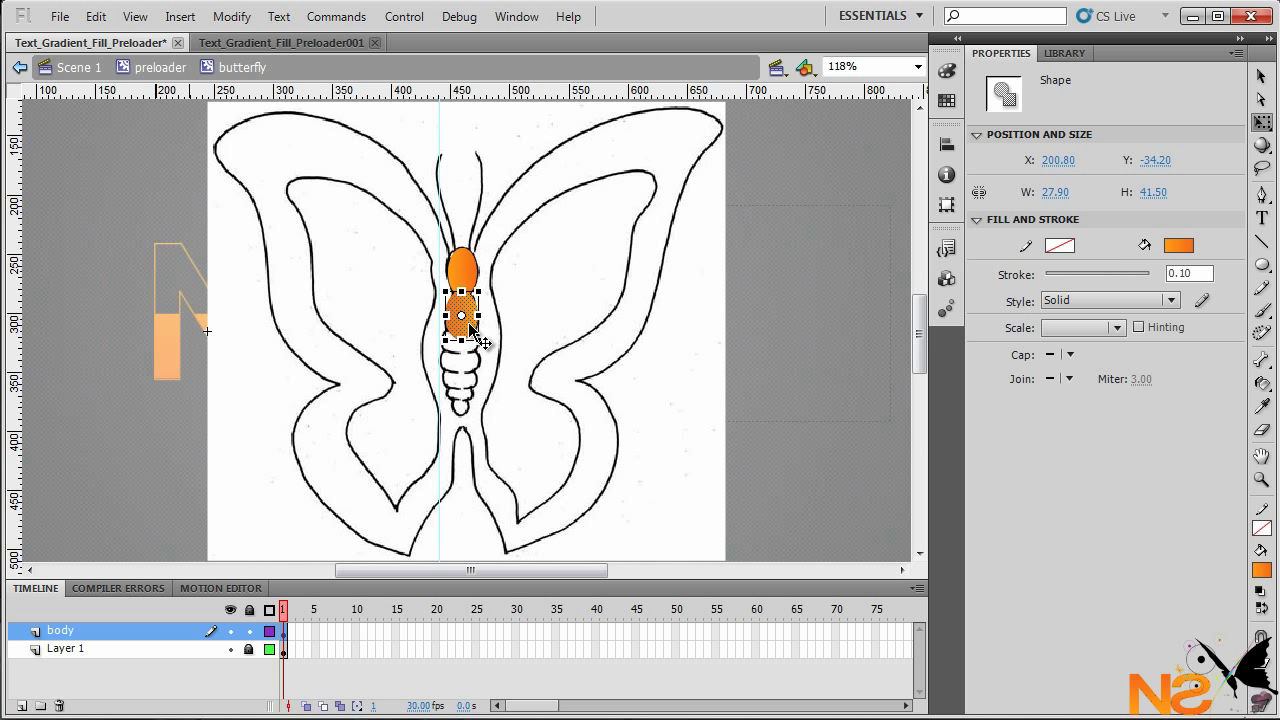
drag(472, 330, 471, 368)
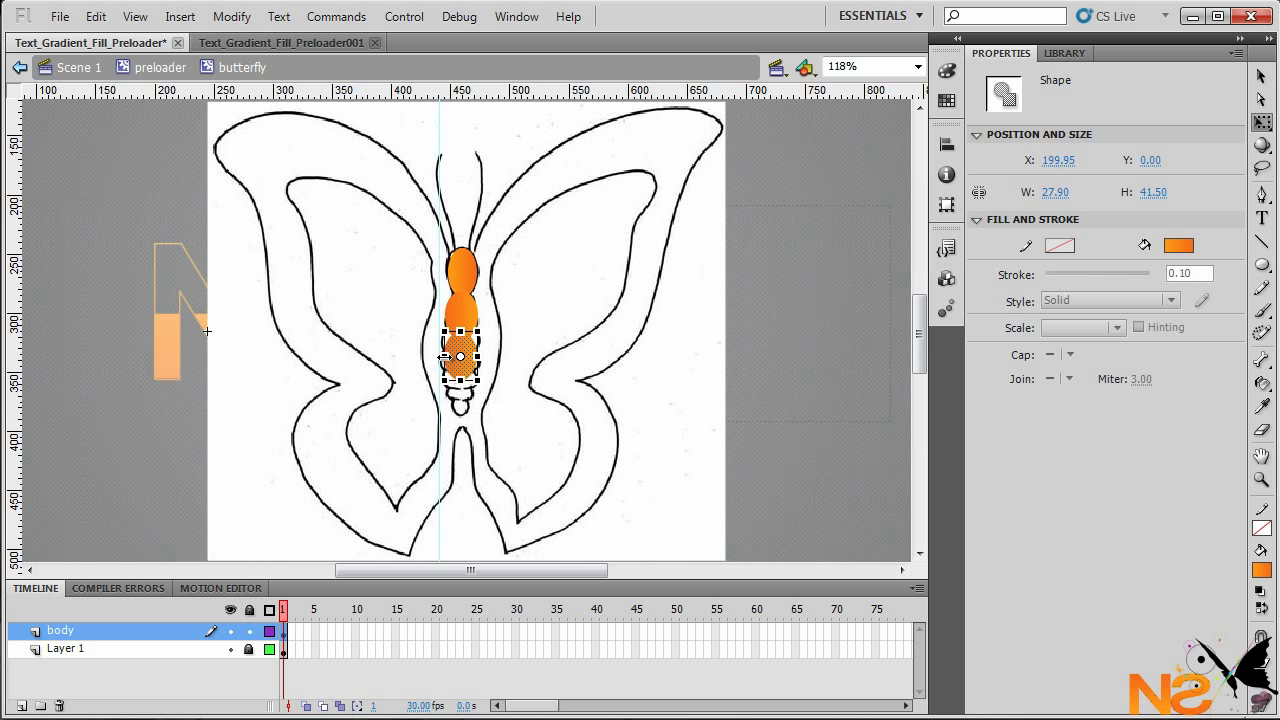
drag(443, 356, 461, 321)
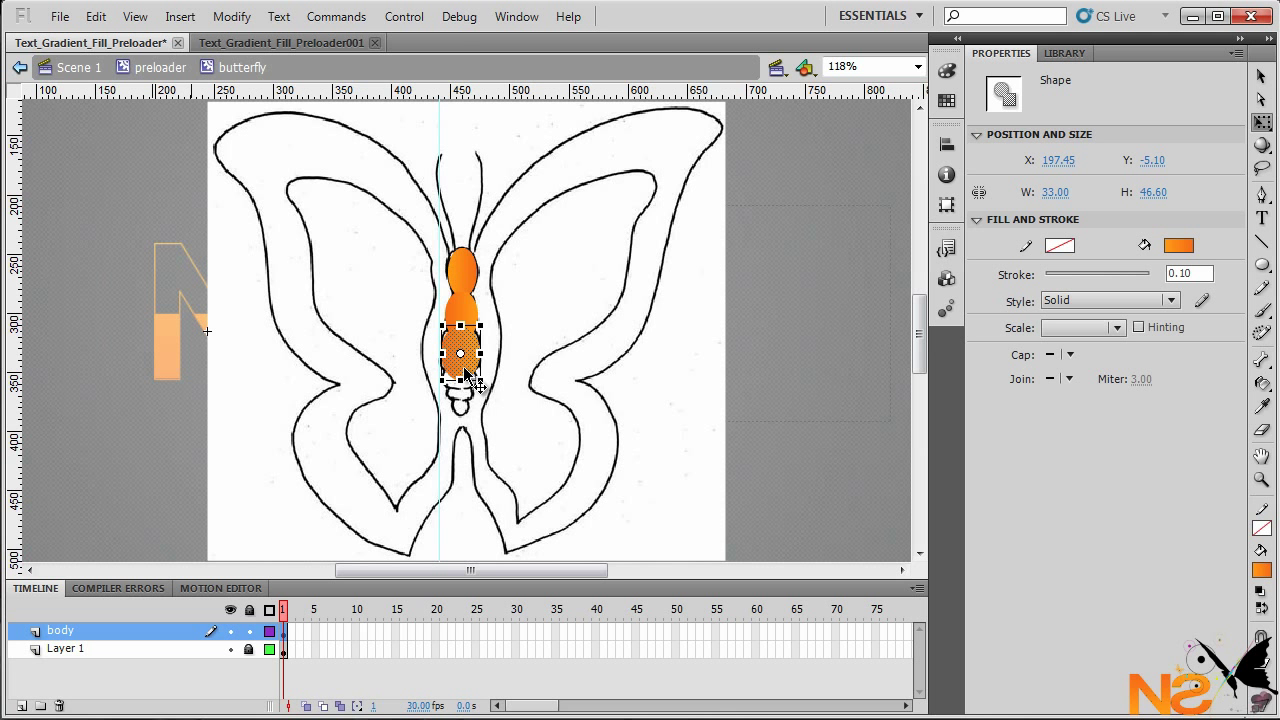
Step: Flip and place the fourth segment at the bottom, narrowed to 28.75 × 46.60, then select all four
click(236, 20)
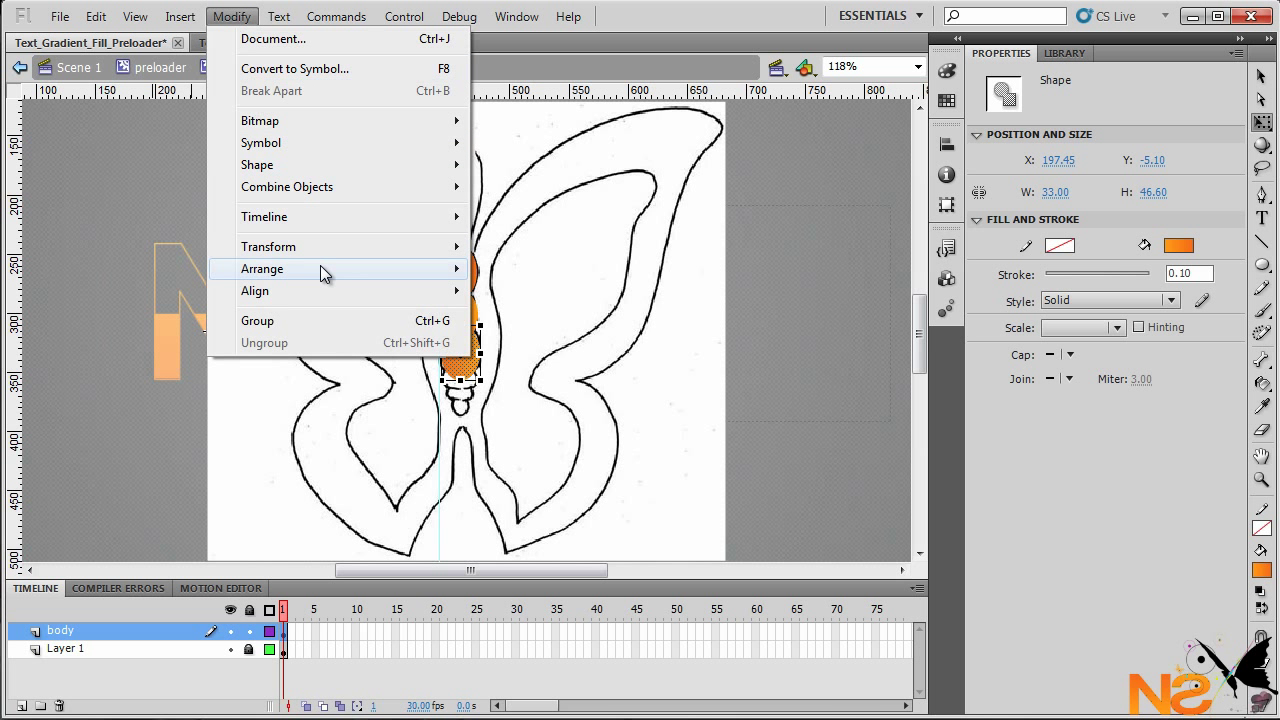
mouse_move(355, 251)
click(122, 461)
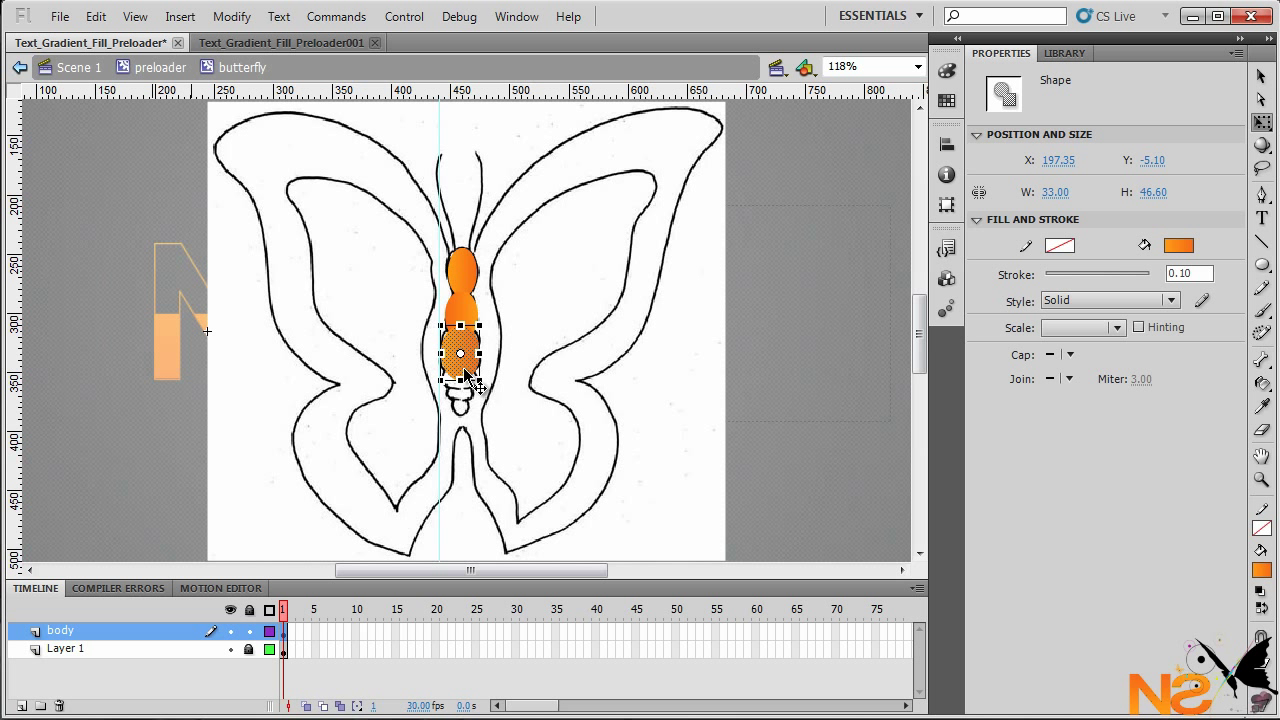
drag(464, 373, 467, 418)
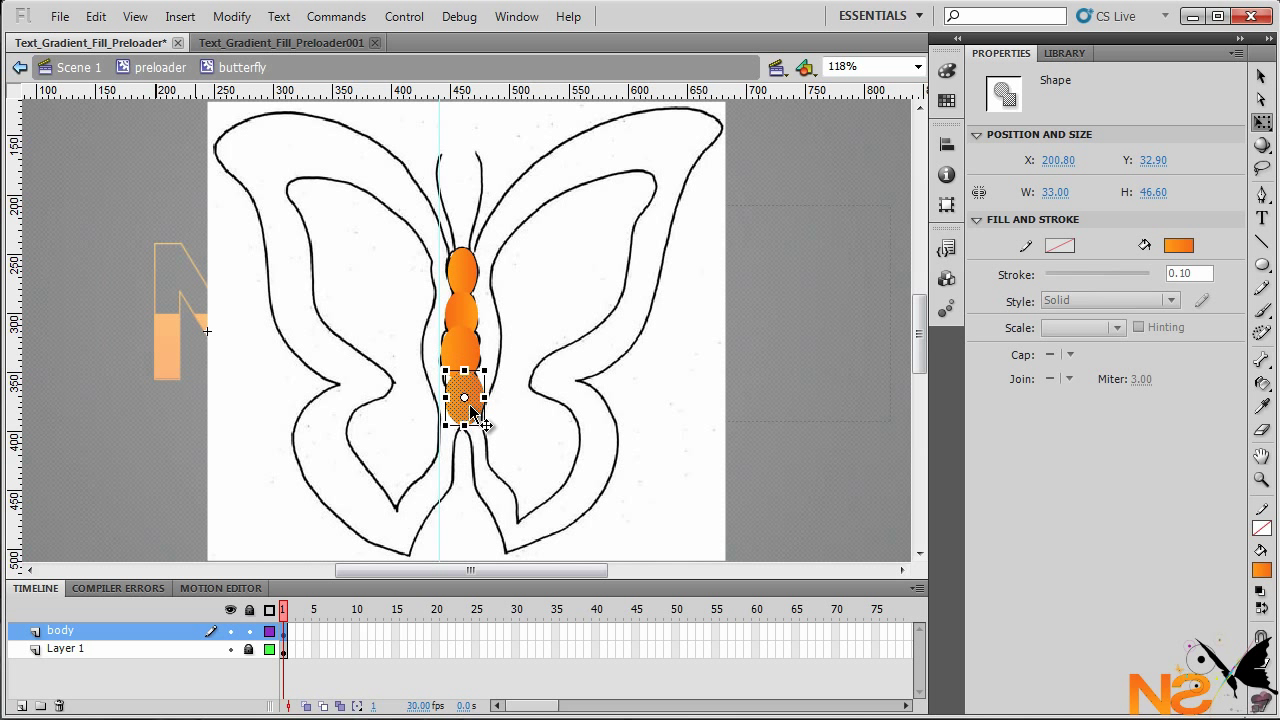
key(Left)
key(Left)
key(Left)
key(Left)
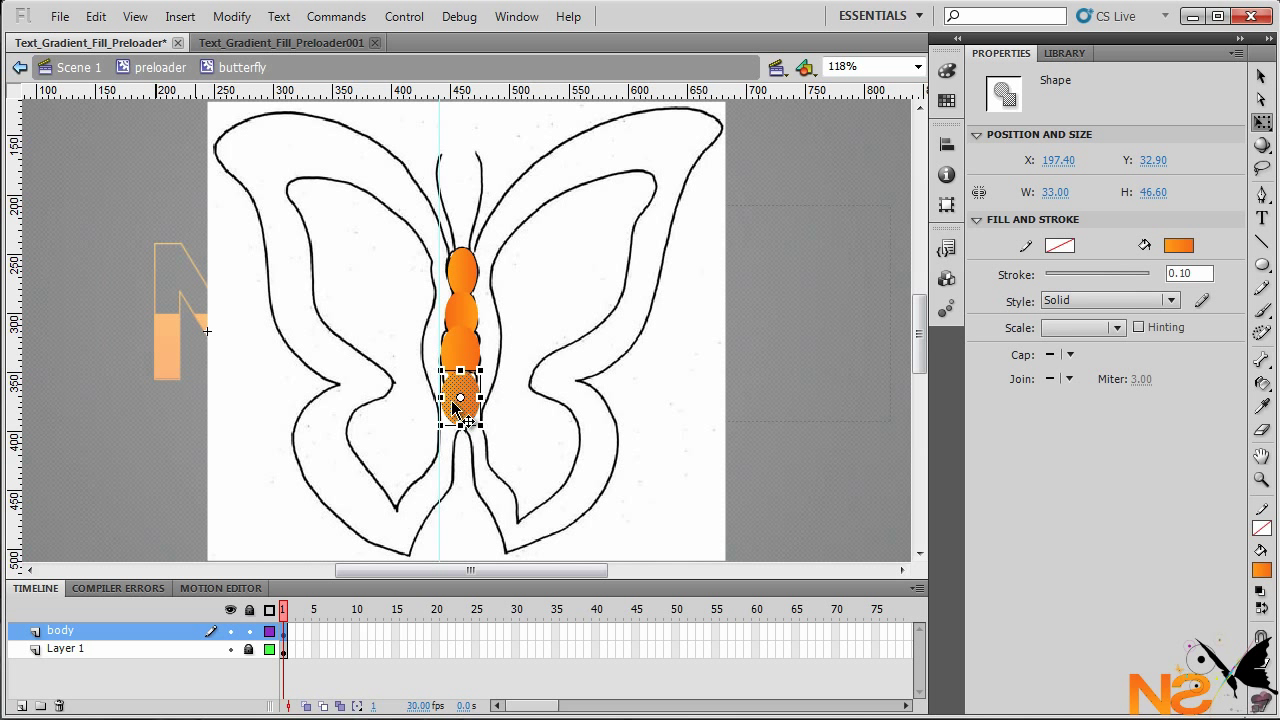
mouse_move(441, 398)
mouse_down()
mouse_move(477, 397)
mouse_move(443, 398)
mouse_up()
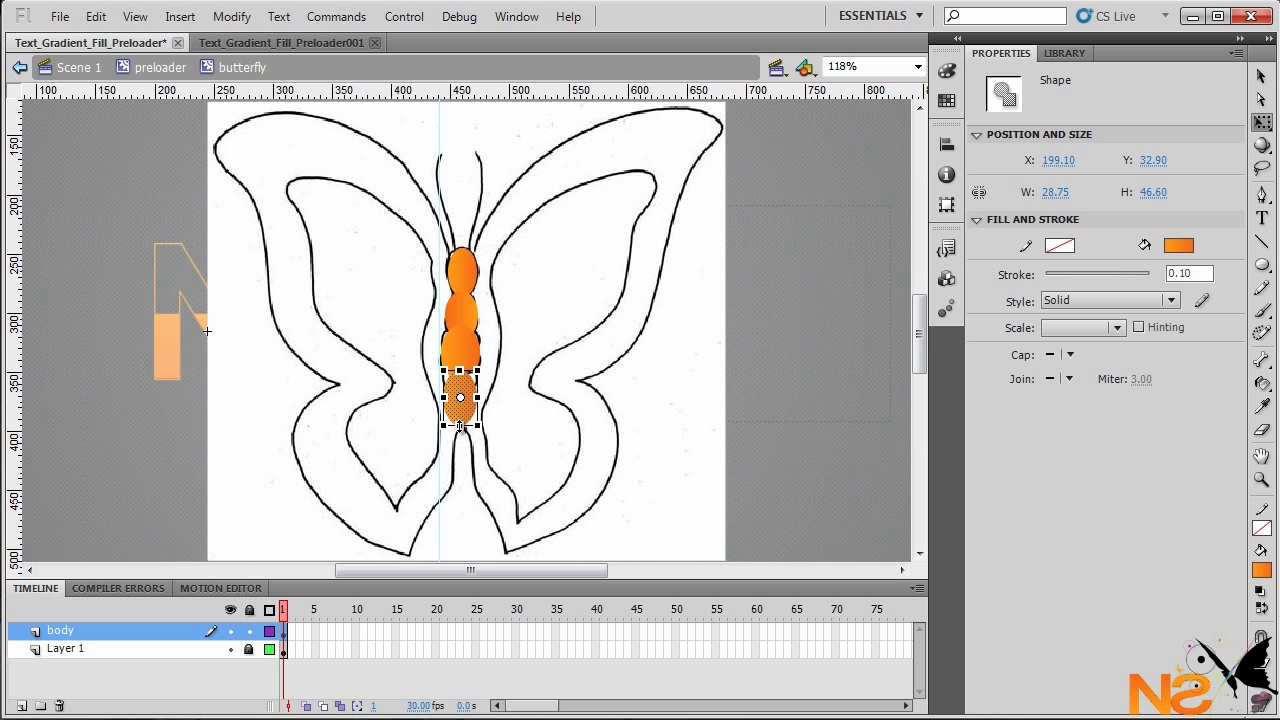
click(1262, 76)
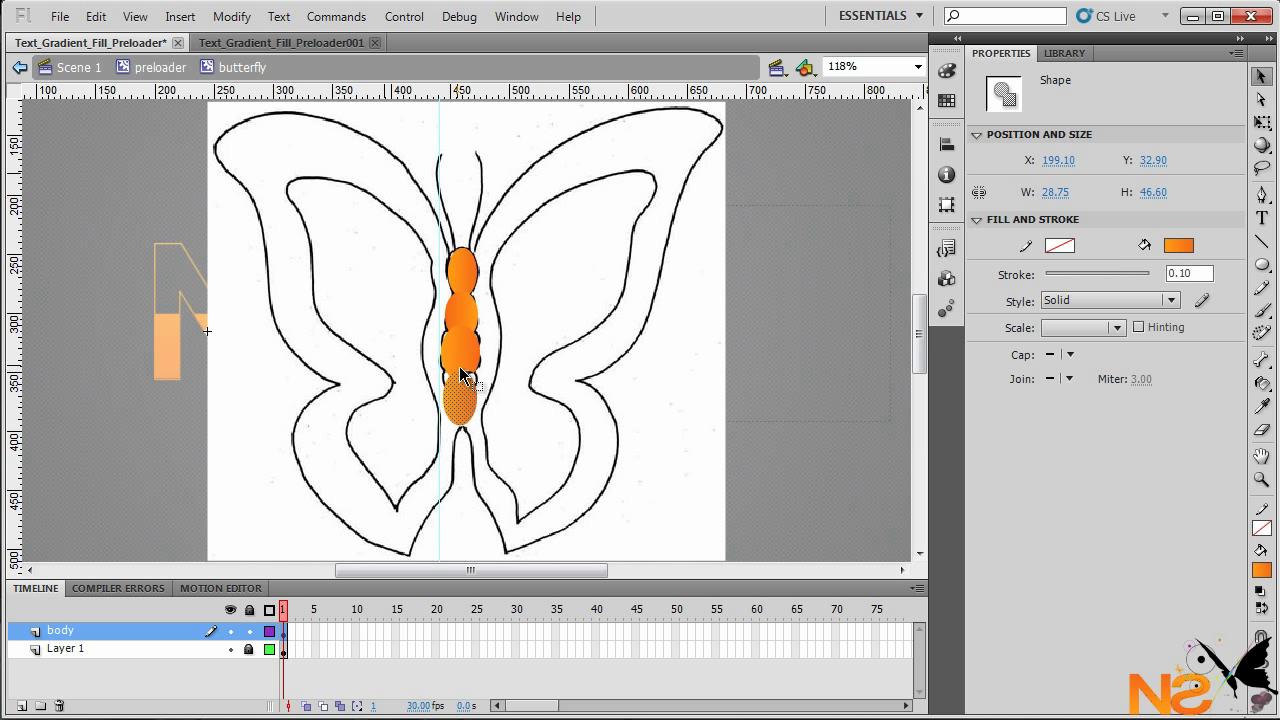
drag(460, 372, 538, 468)
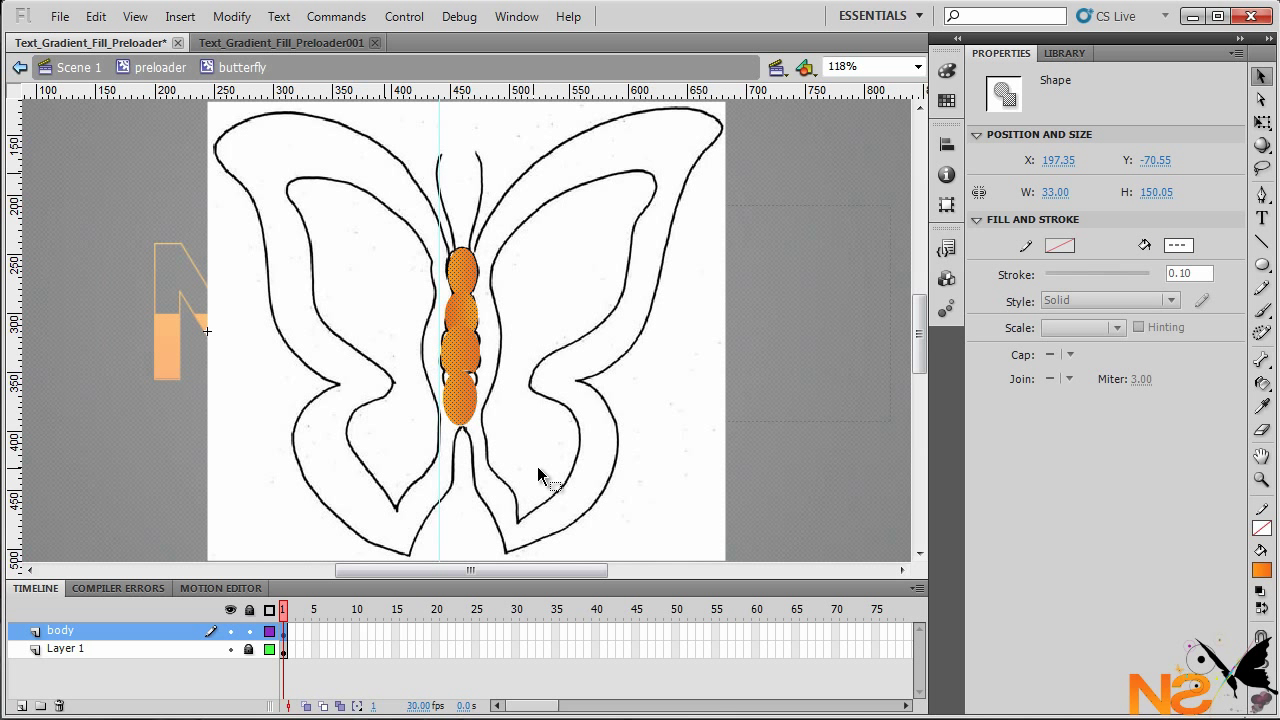
Step: Convert the four orange segments into a movie clip named 'body' and open it for editing
key(F8)
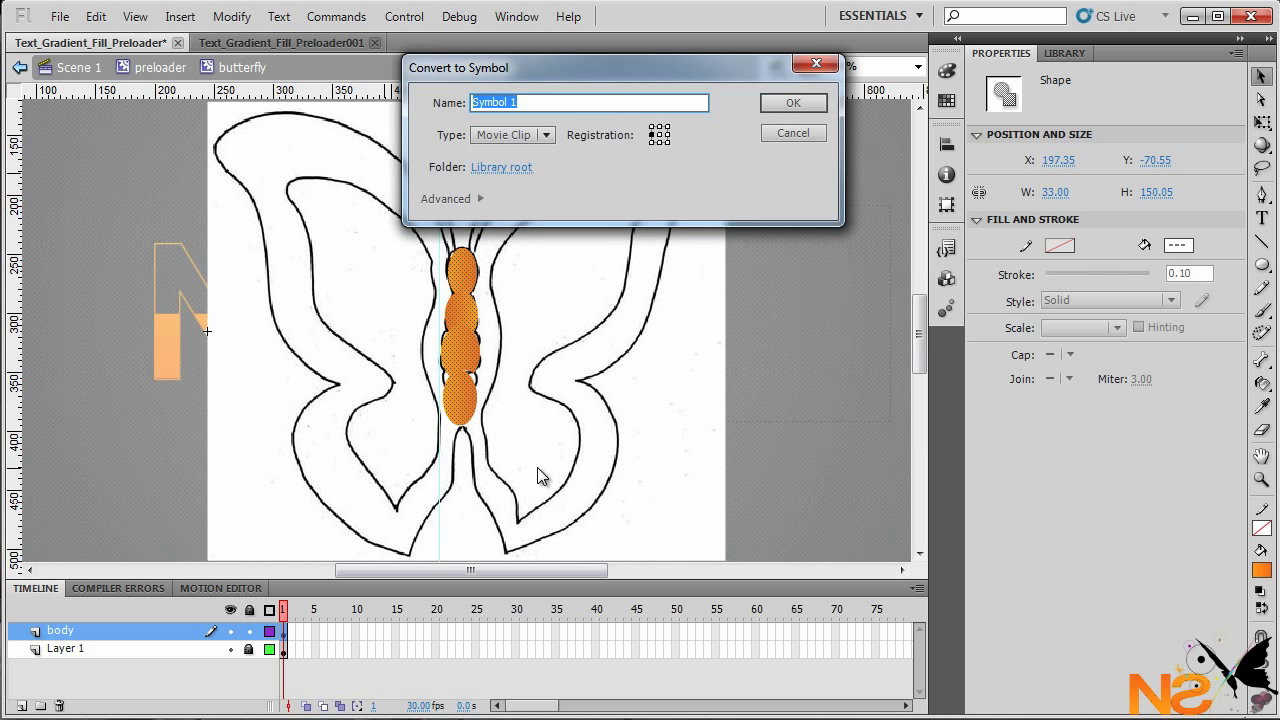
key(BackSpace)
text(body)
key(Return)
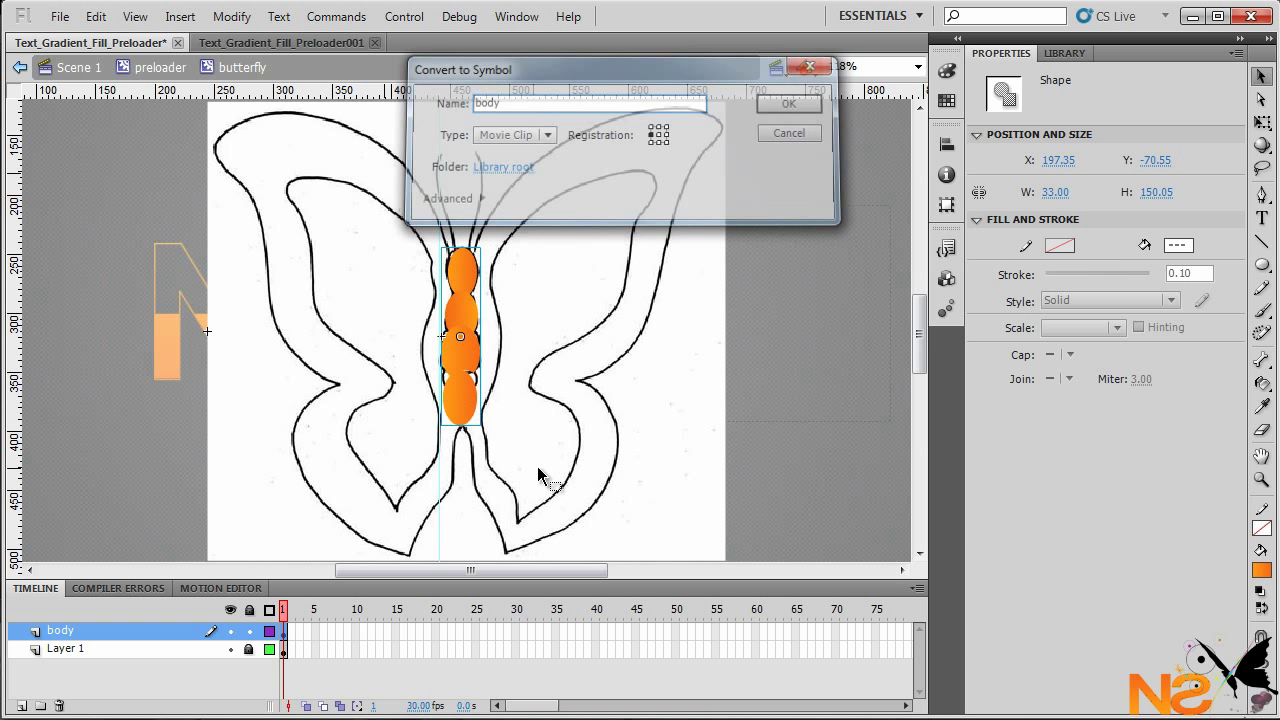
double_click(463, 342)
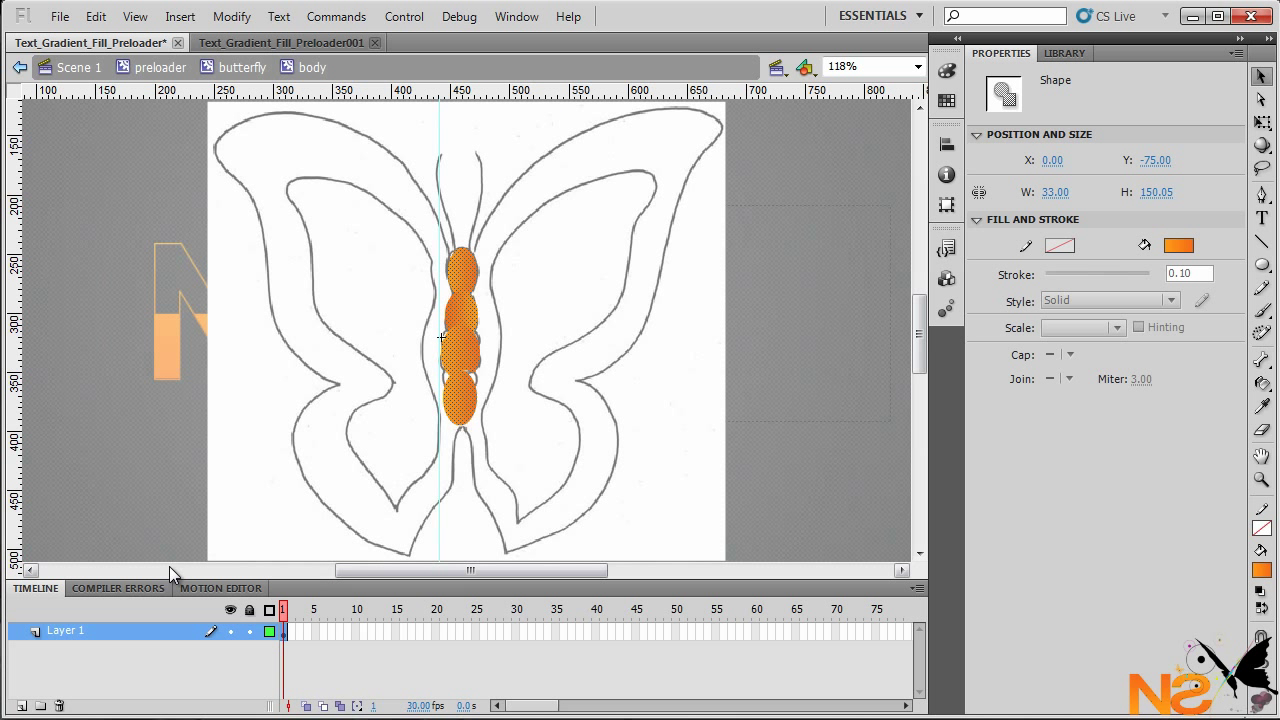
Step: Add two layers named 'rightwing' and 'leftwign' above the original layer
click(21, 706)
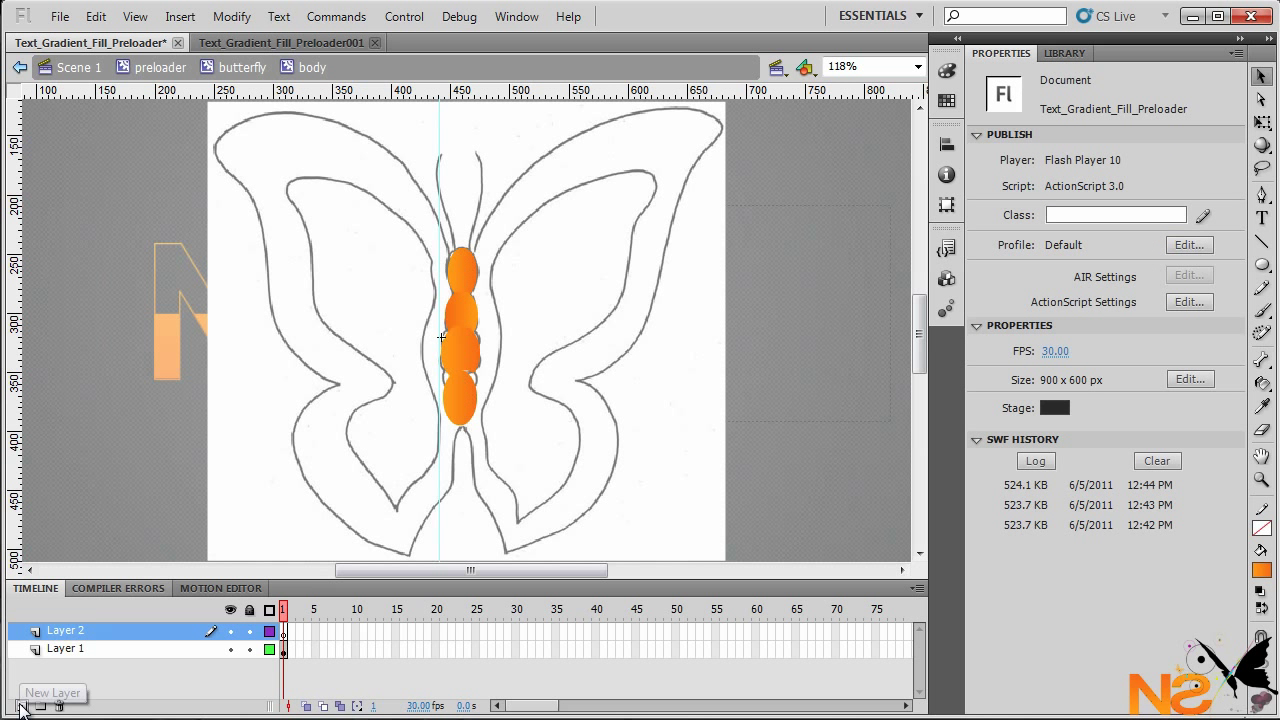
click(21, 706)
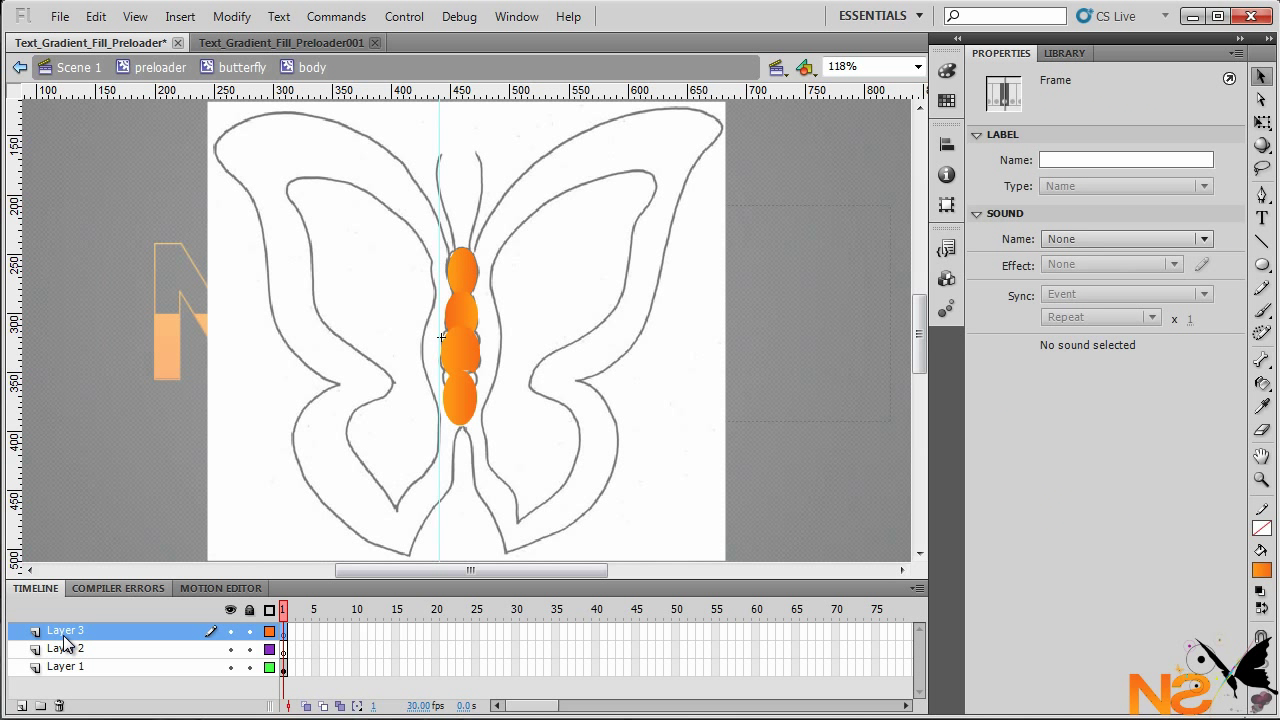
double_click(65, 632)
text(W)
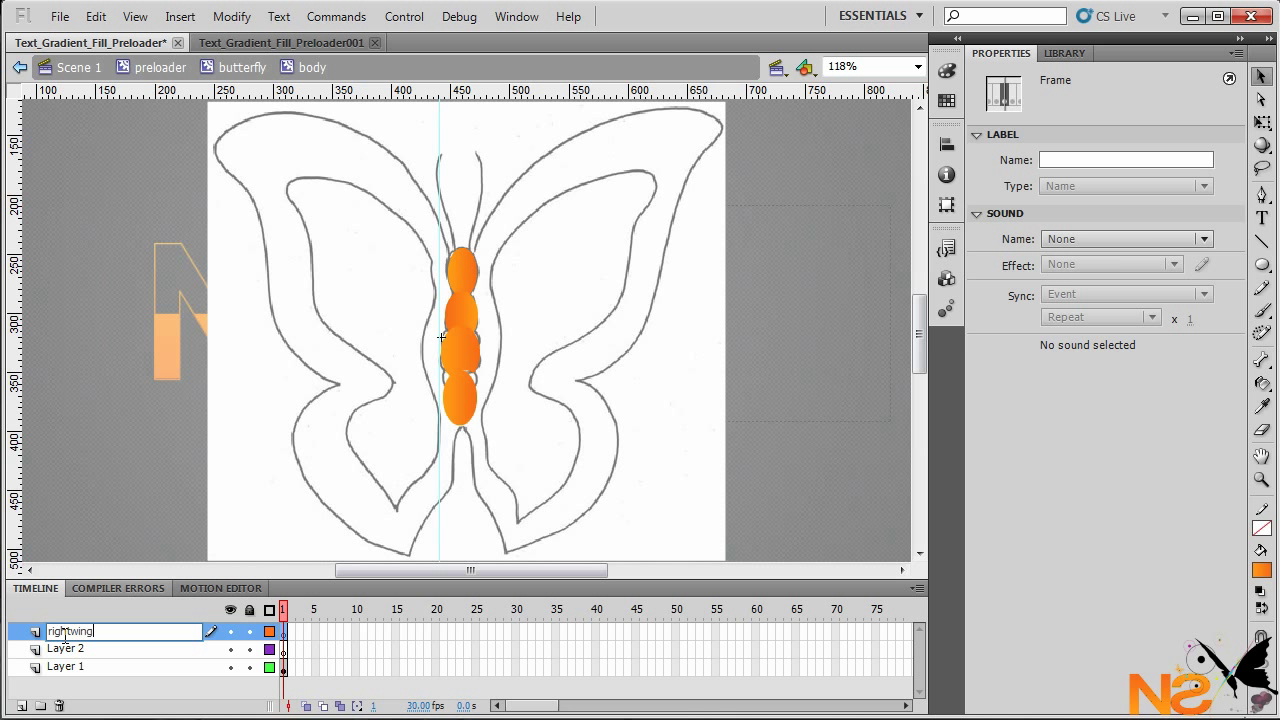
key(Return)
click(76, 652)
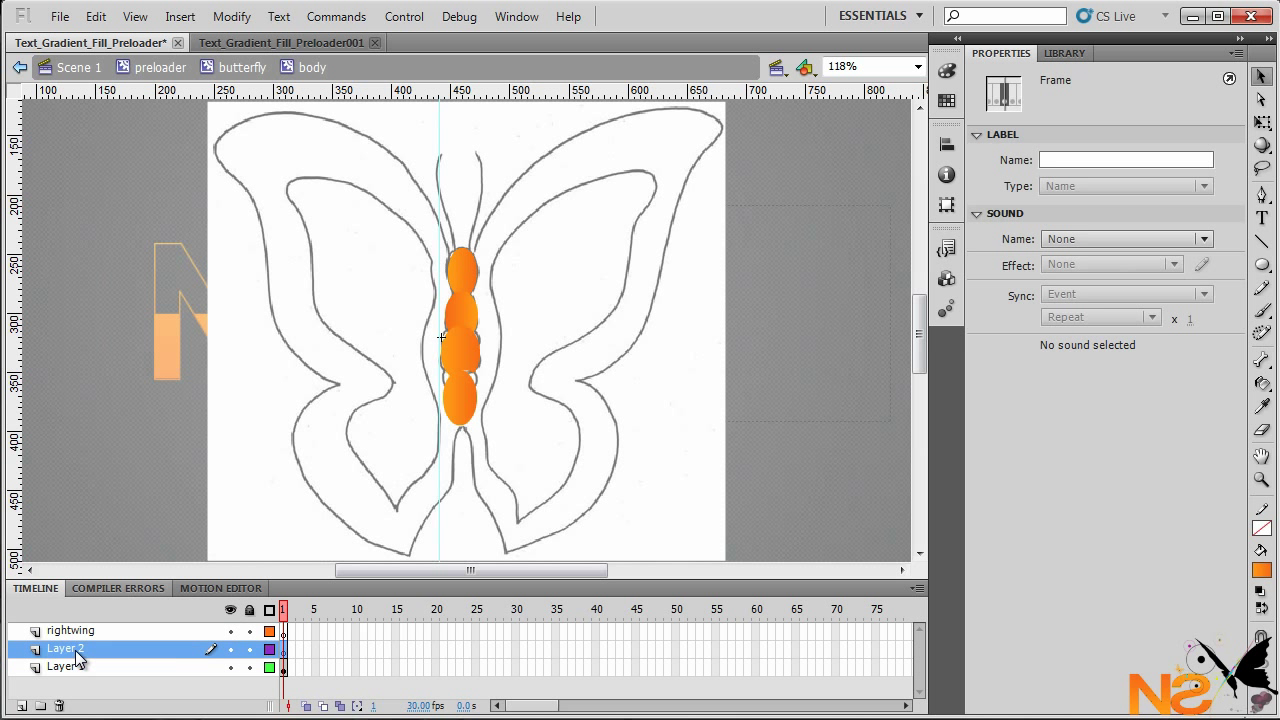
double_click(76, 651)
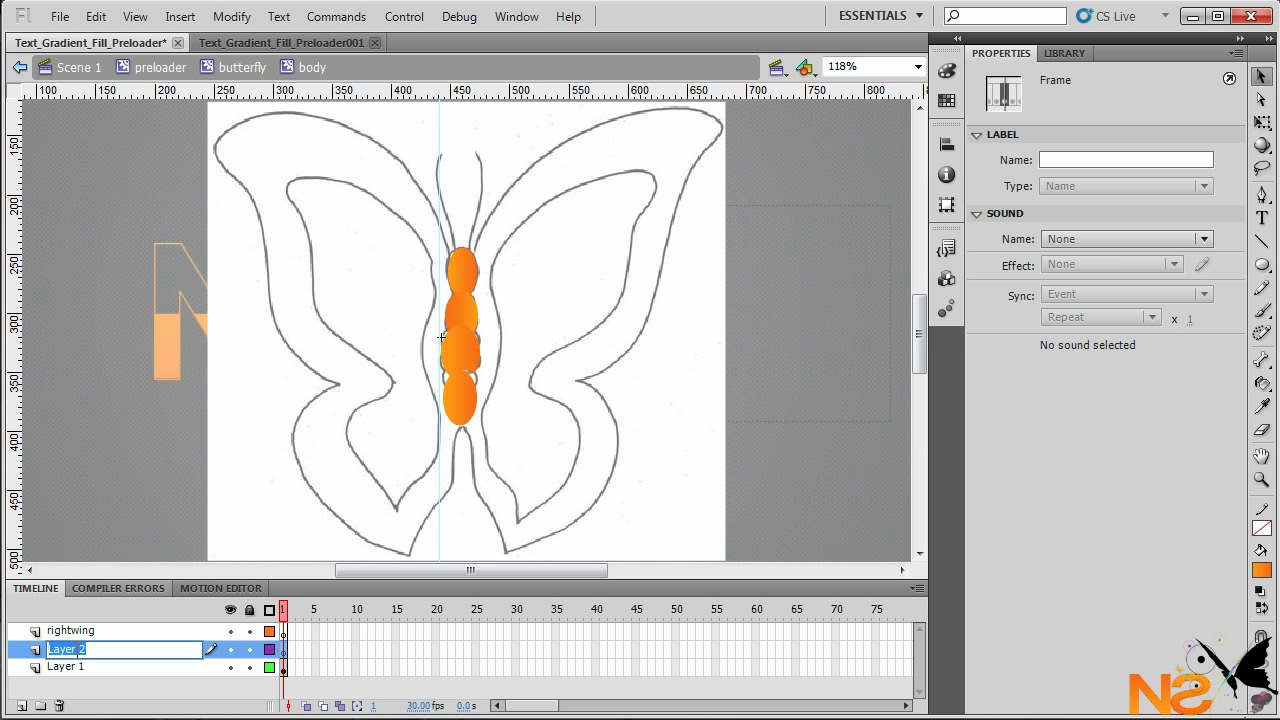
text(leftwing)
key(Return)
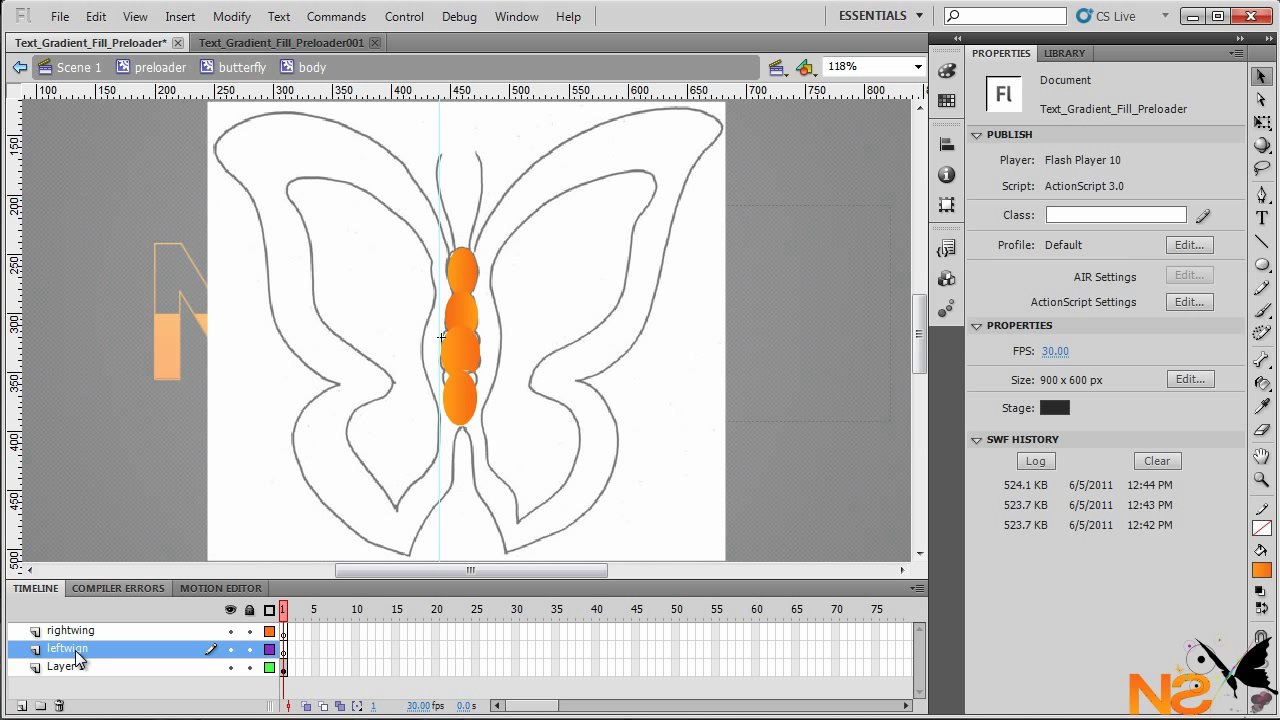
Step: Lock rightwing and Layer 1, rename Layer 1 to 'body', and select leftwign
click(249, 631)
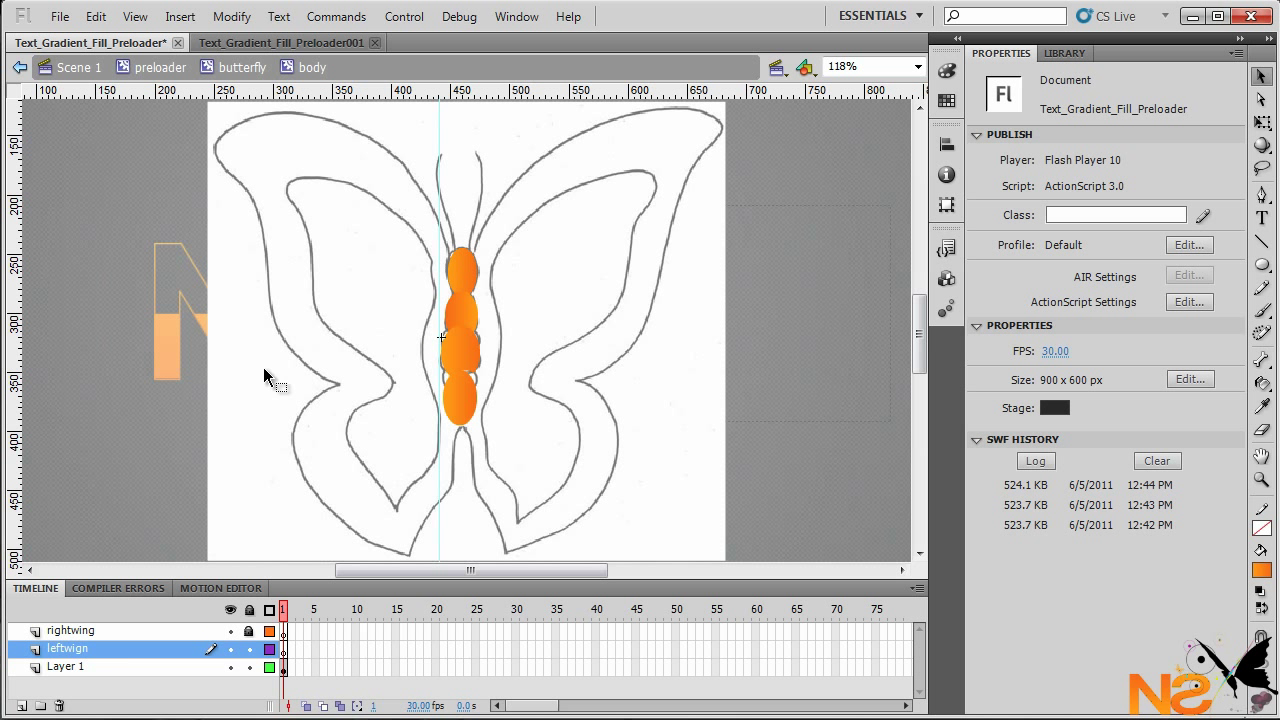
click(249, 668)
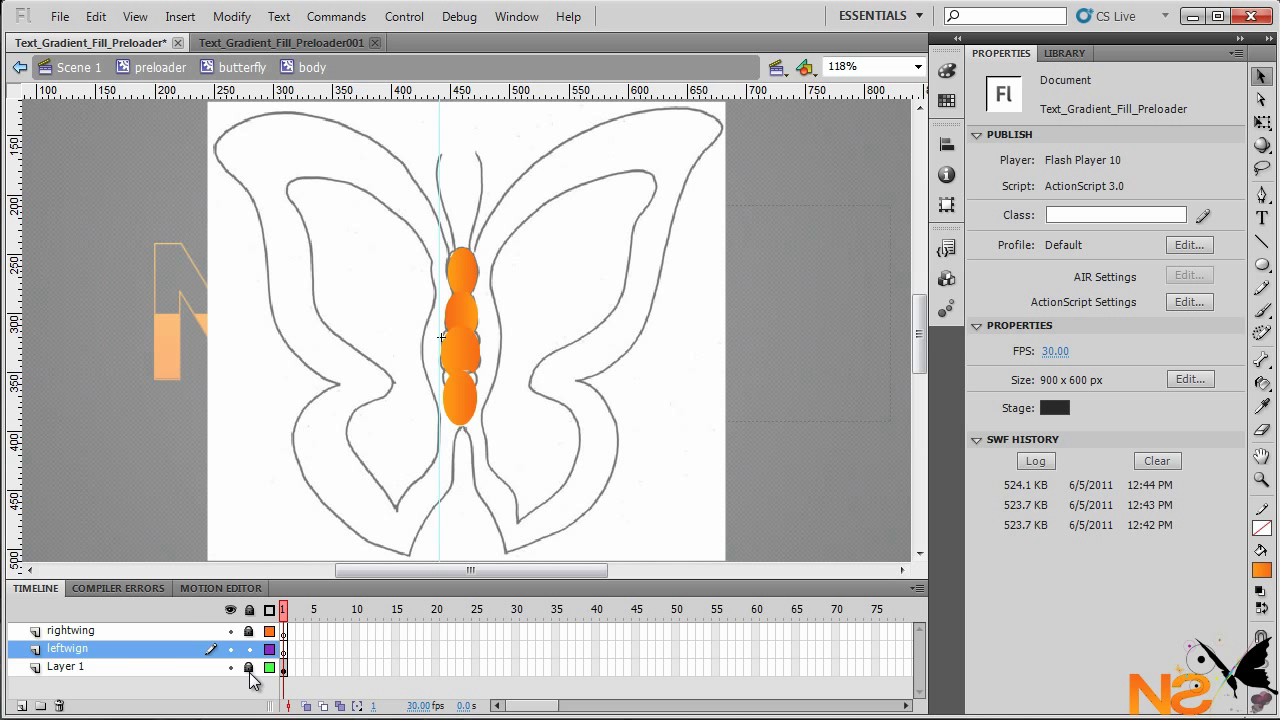
double_click(77, 668)
text(body)
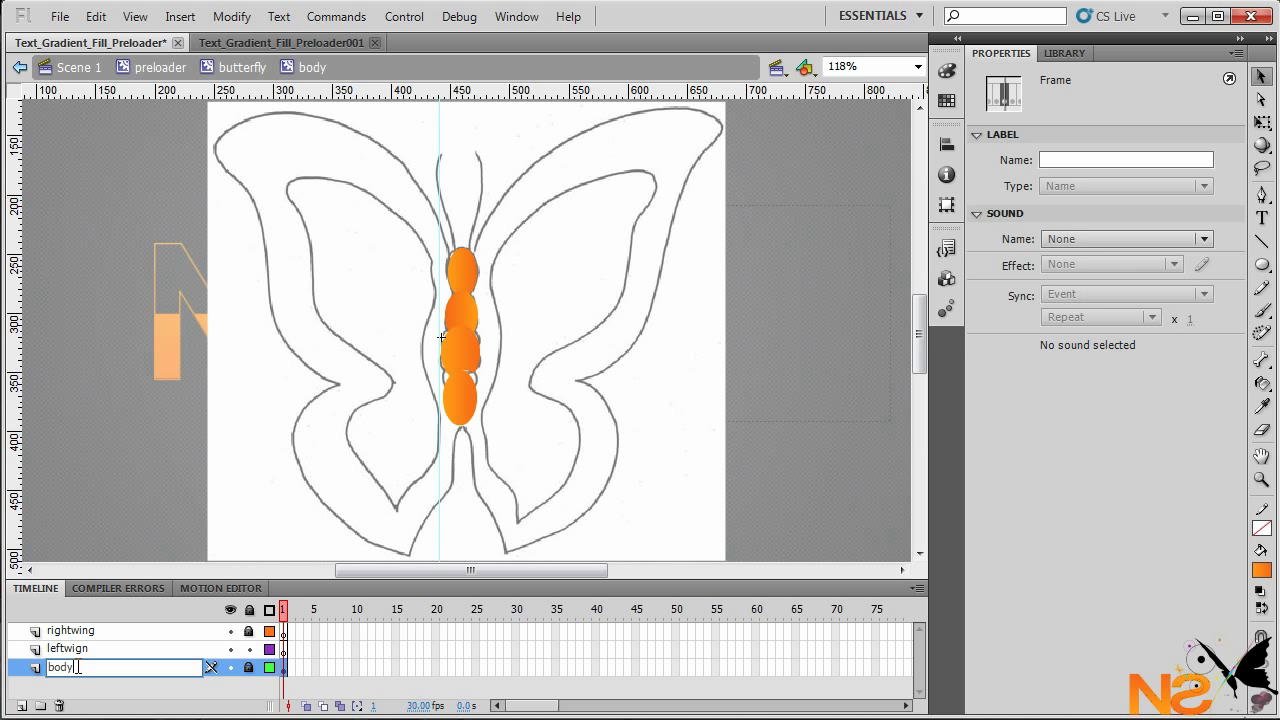
key(Return)
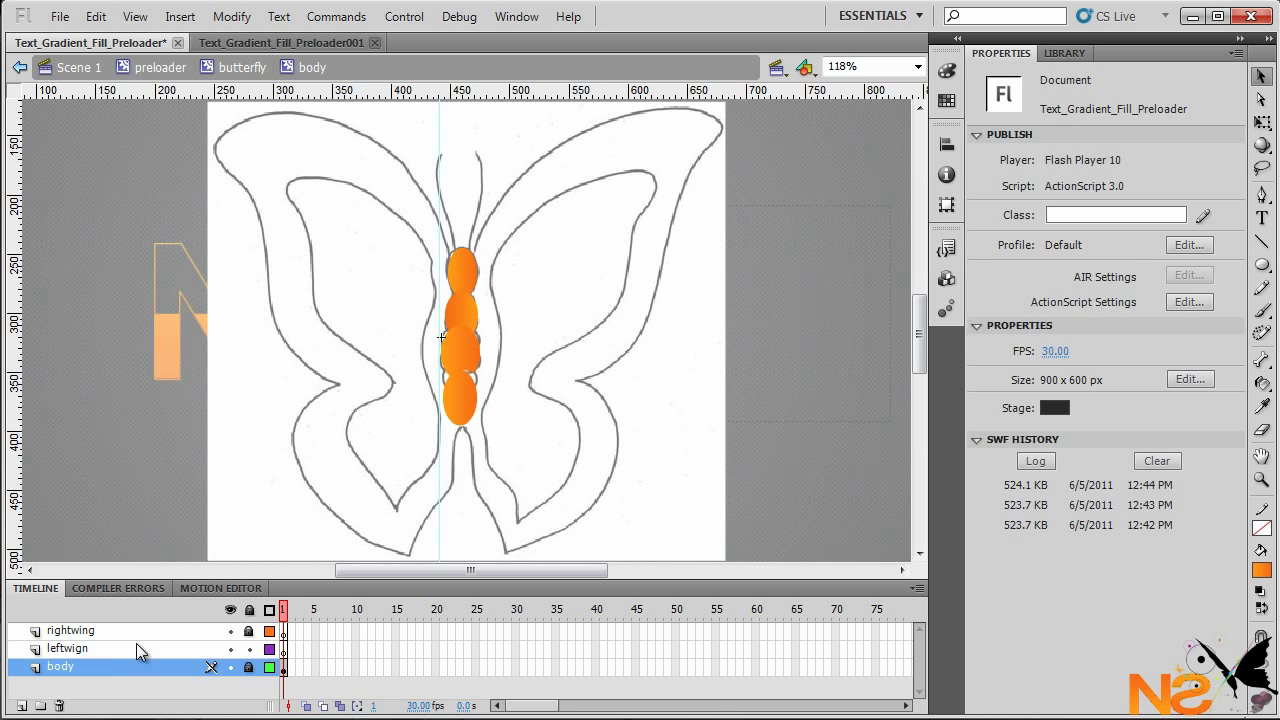
click(88, 650)
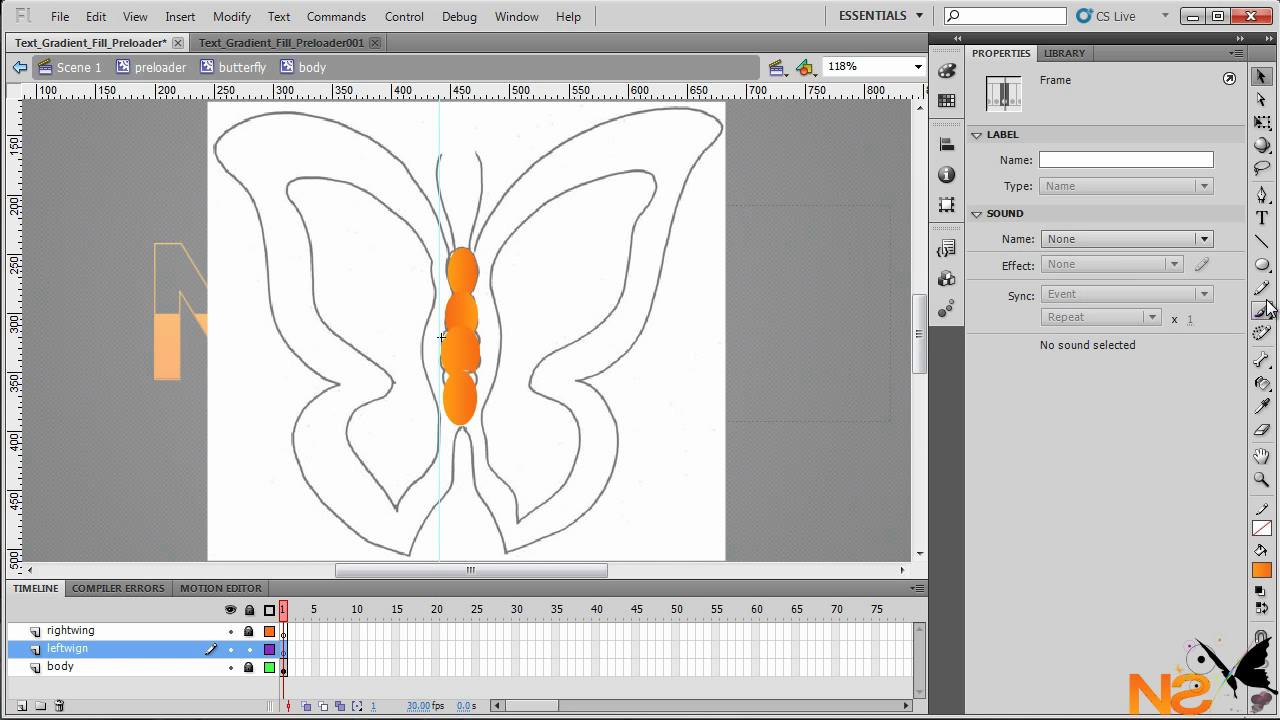
Step: Trace the left wing's outline with orange Pen-tool curves on the leftwign layer
click(1261, 195)
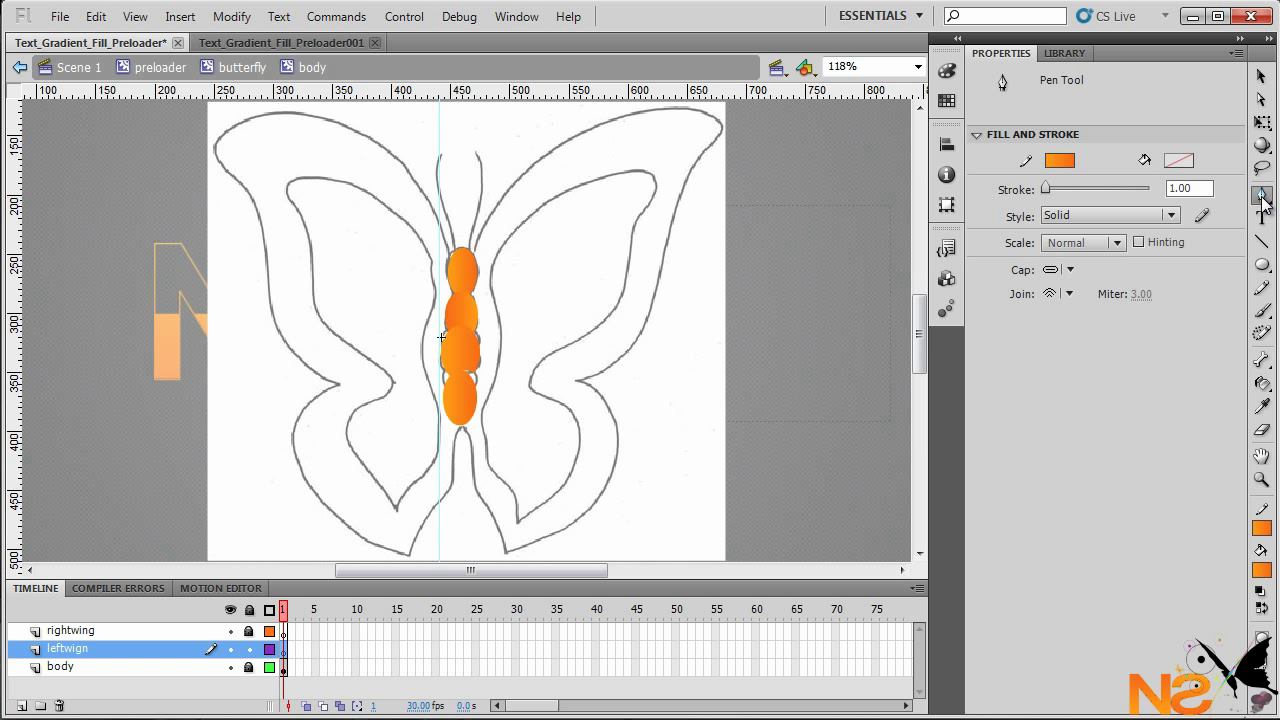
click(451, 260)
drag(288, 112, 175, 131)
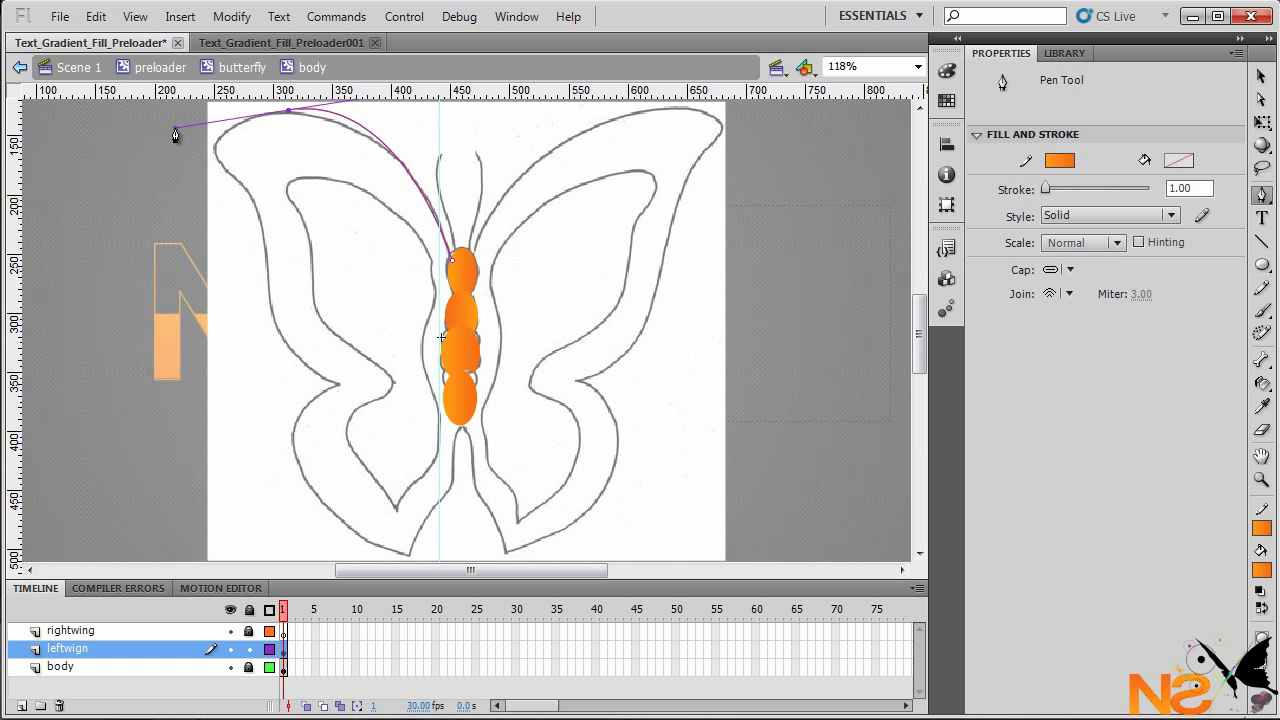
click(288, 113)
drag(237, 188, 306, 245)
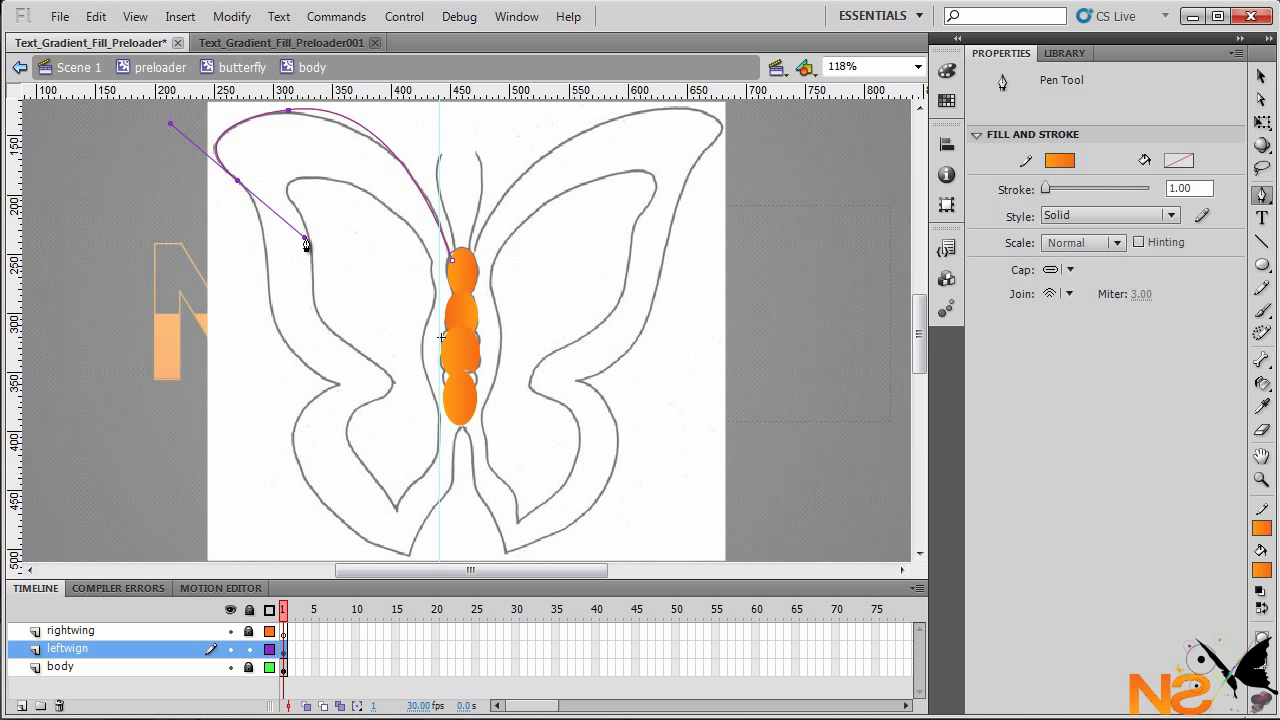
drag(239, 184, 240, 188)
drag(268, 281, 264, 352)
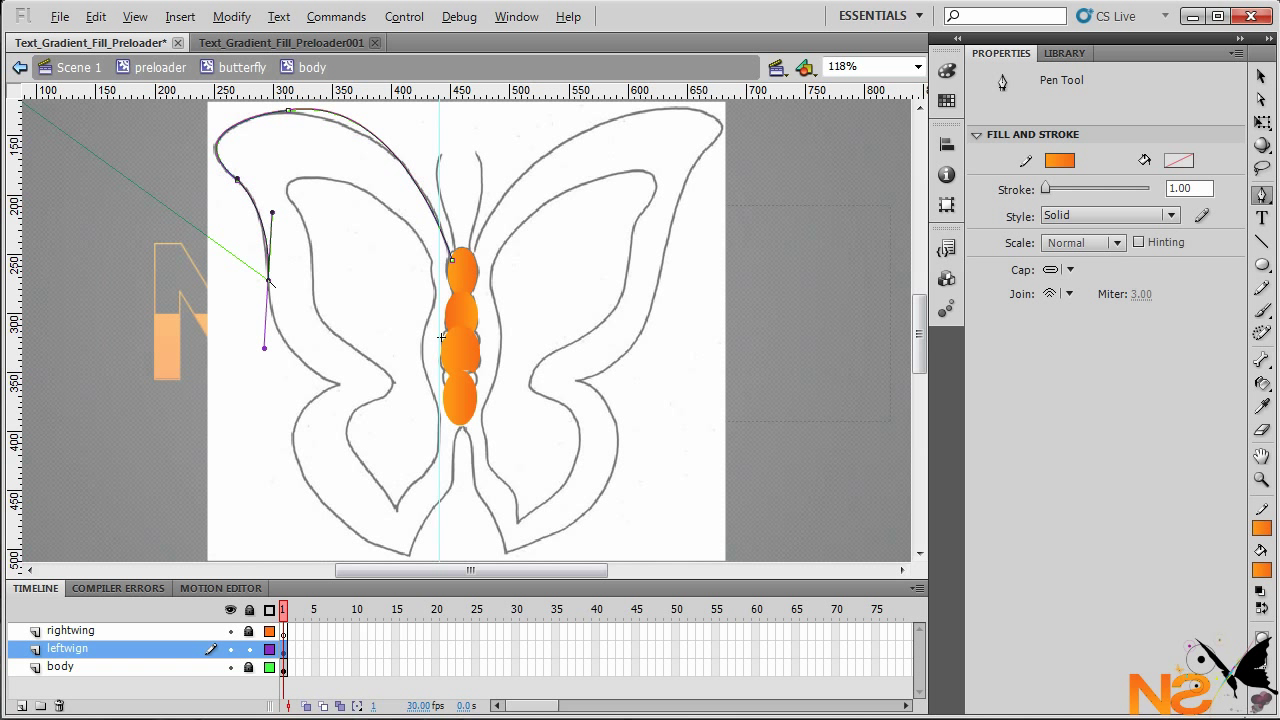
click(269, 282)
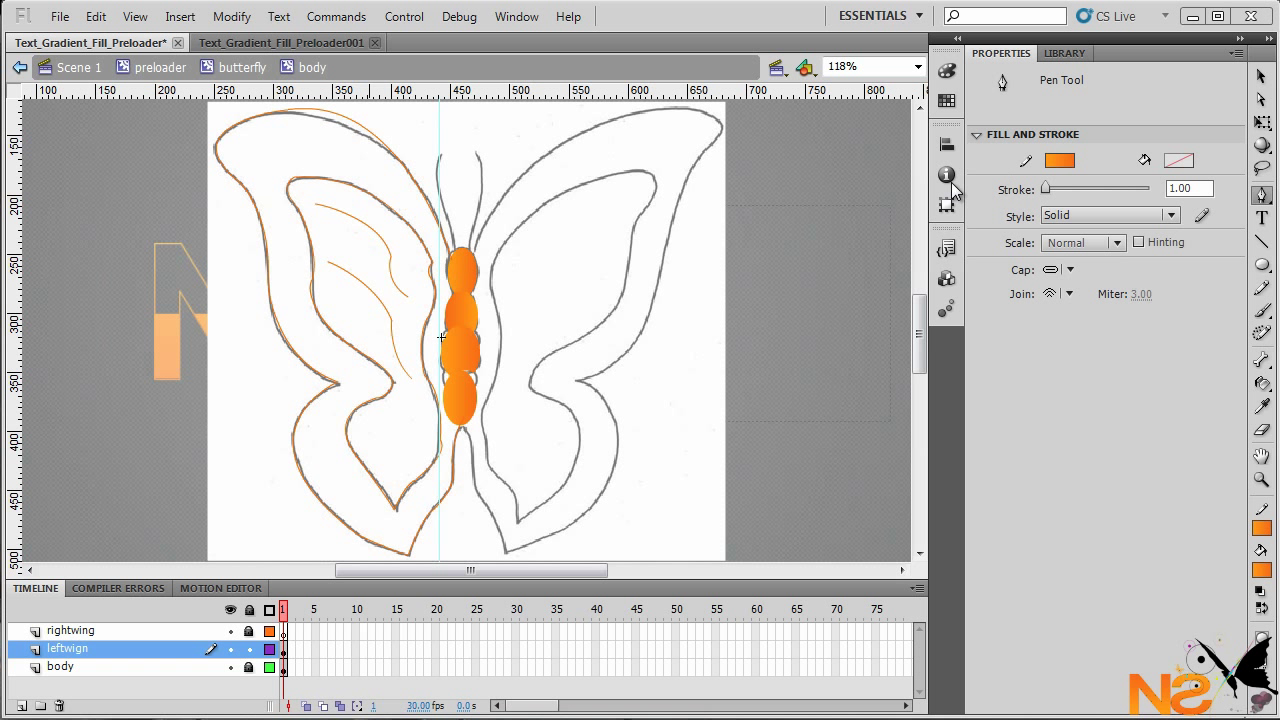
click(1262, 77)
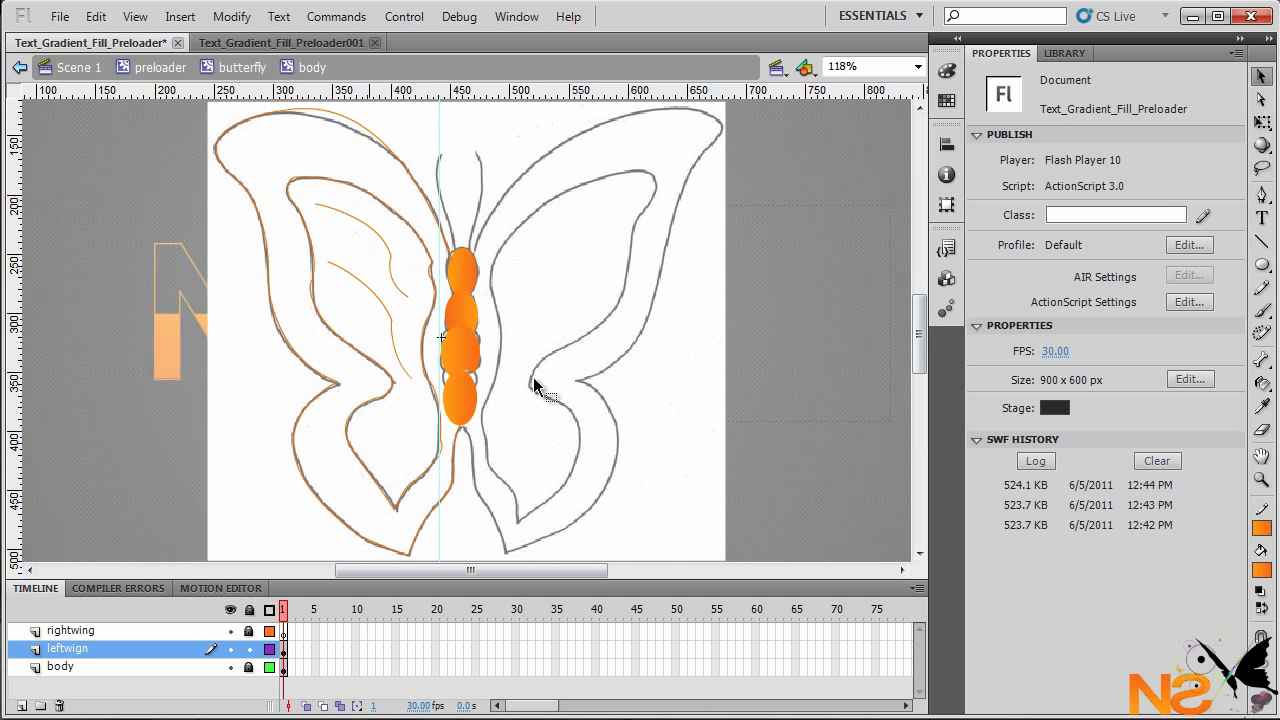
Step: Select the traced wing strokes, lock leftwign, and select the copy on the rightwing layer
click(284, 648)
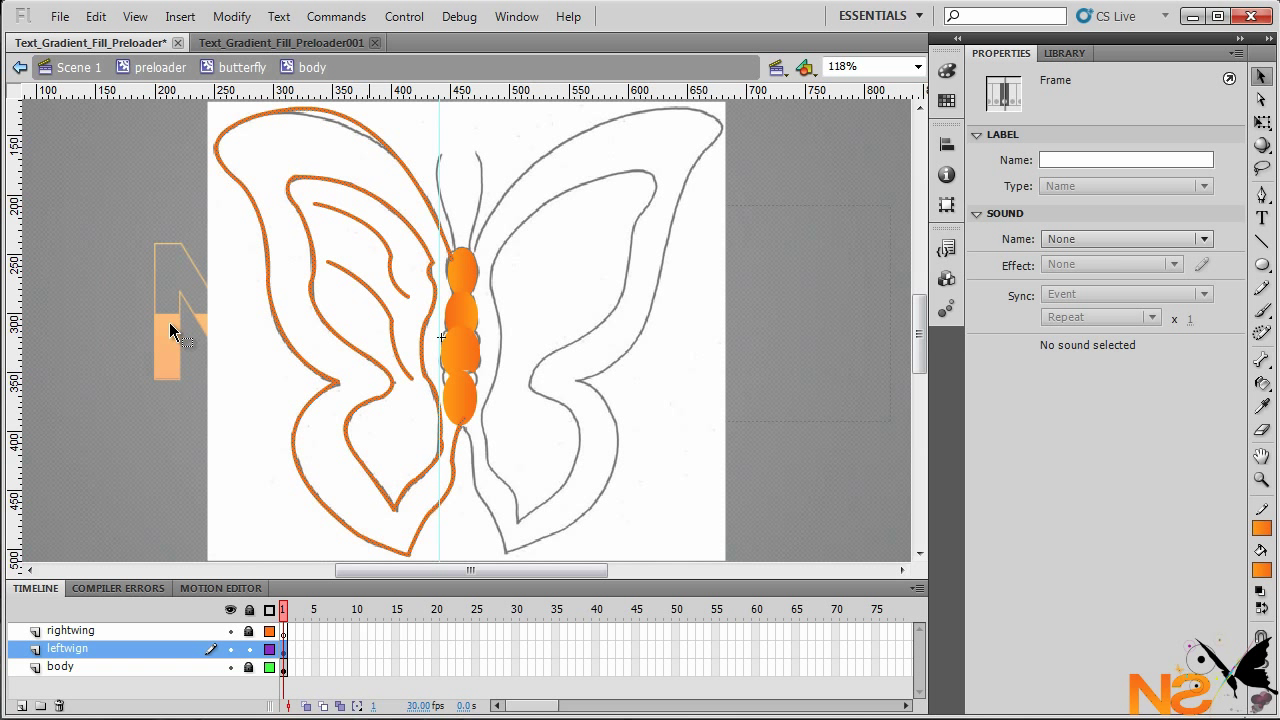
click(249, 648)
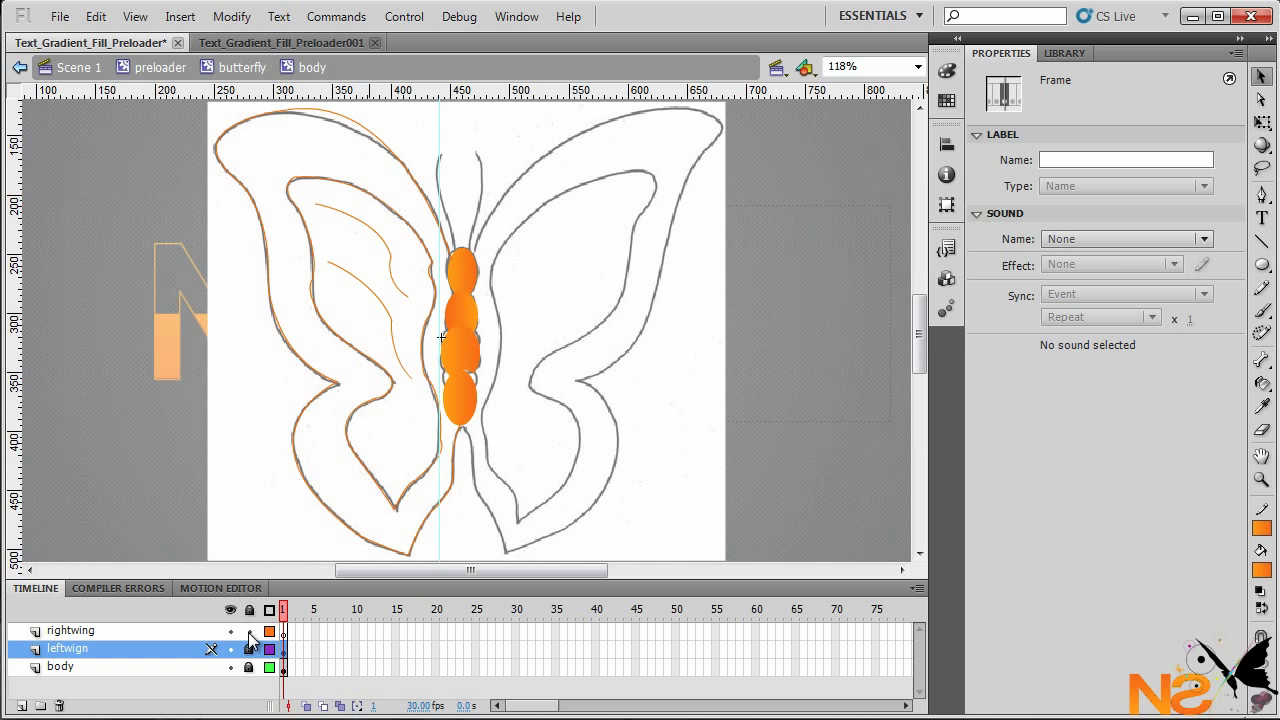
click(113, 631)
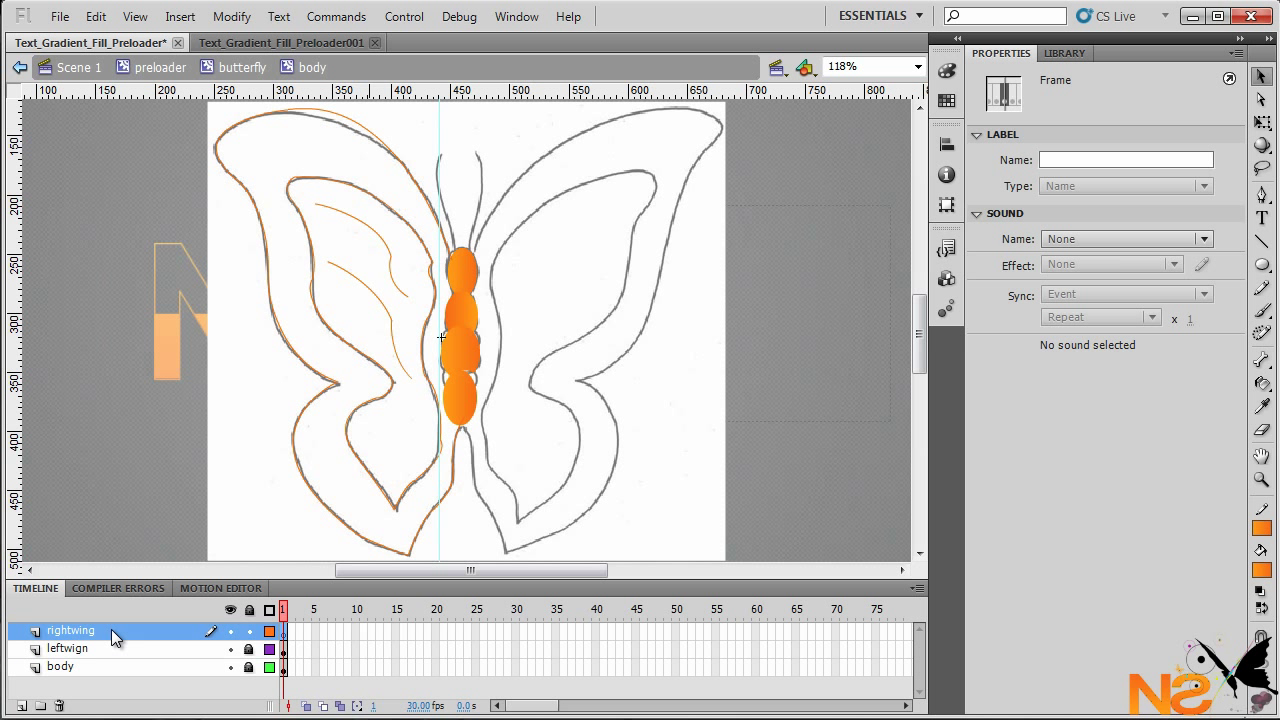
click(111, 629)
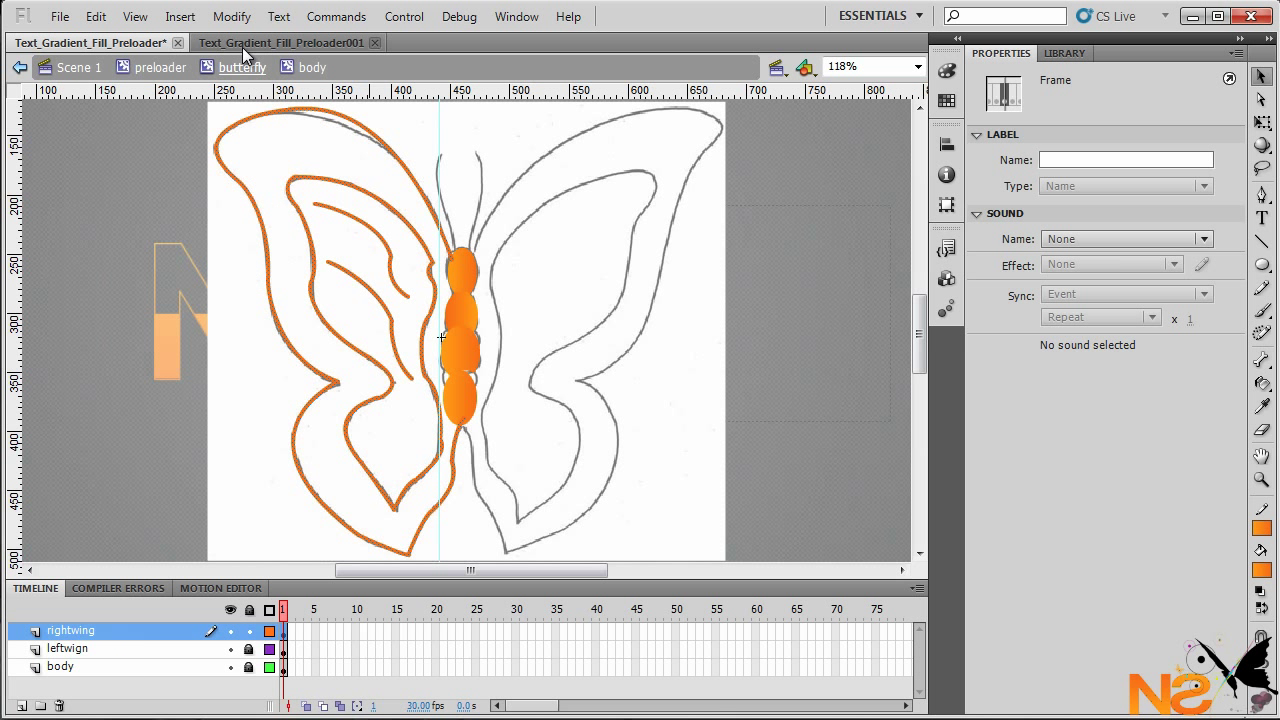
Step: Flip the wing copy horizontally, align it over the sketch's right wing, and start Convert to Symbol
click(231, 16)
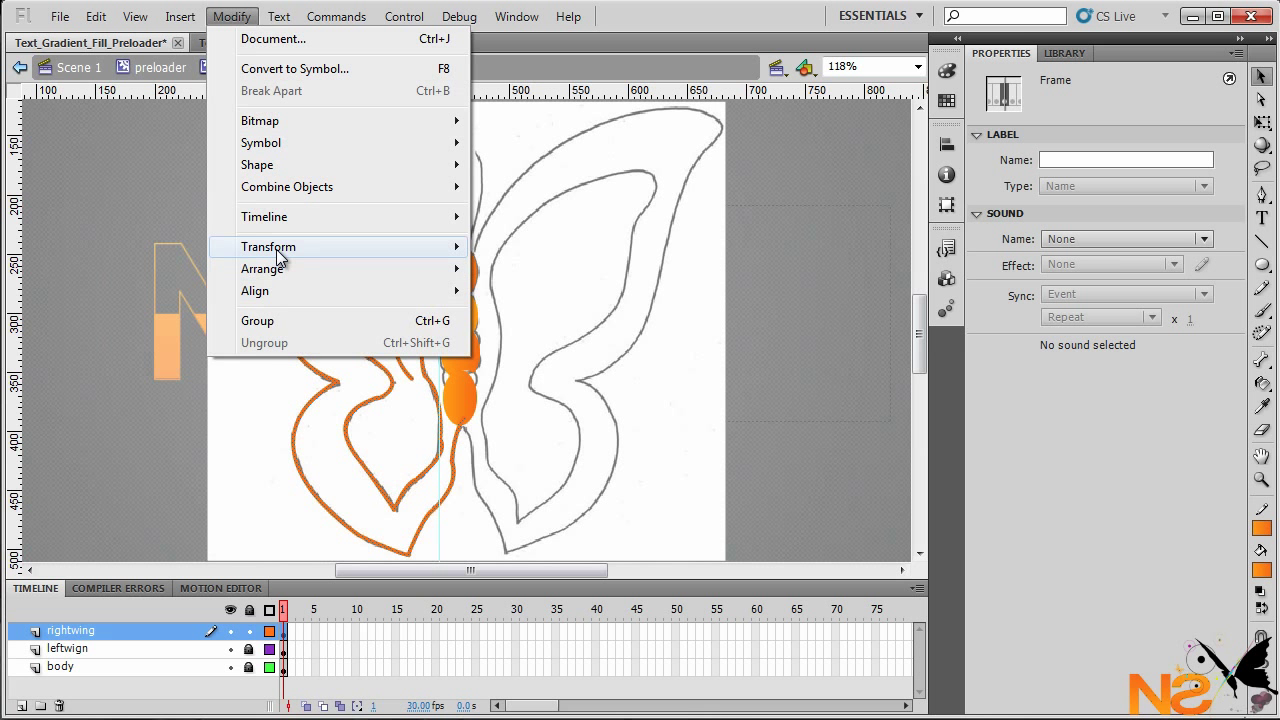
mouse_move(276, 249)
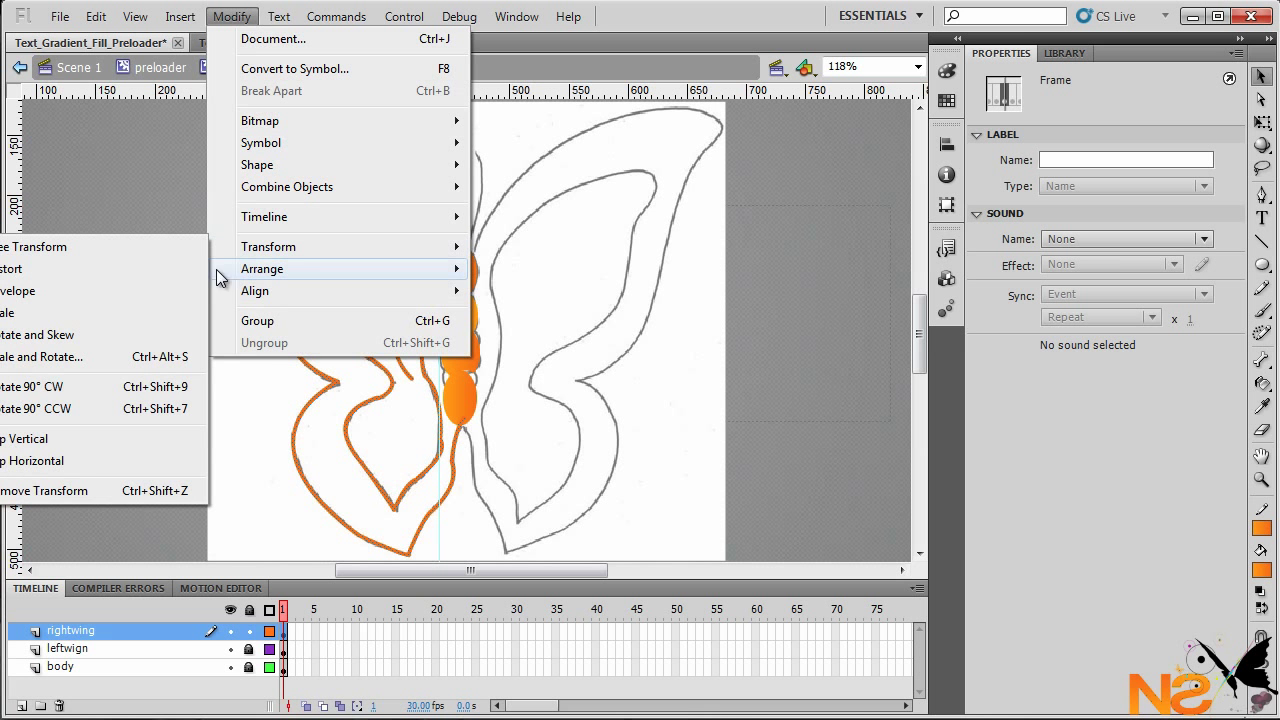
click(51, 462)
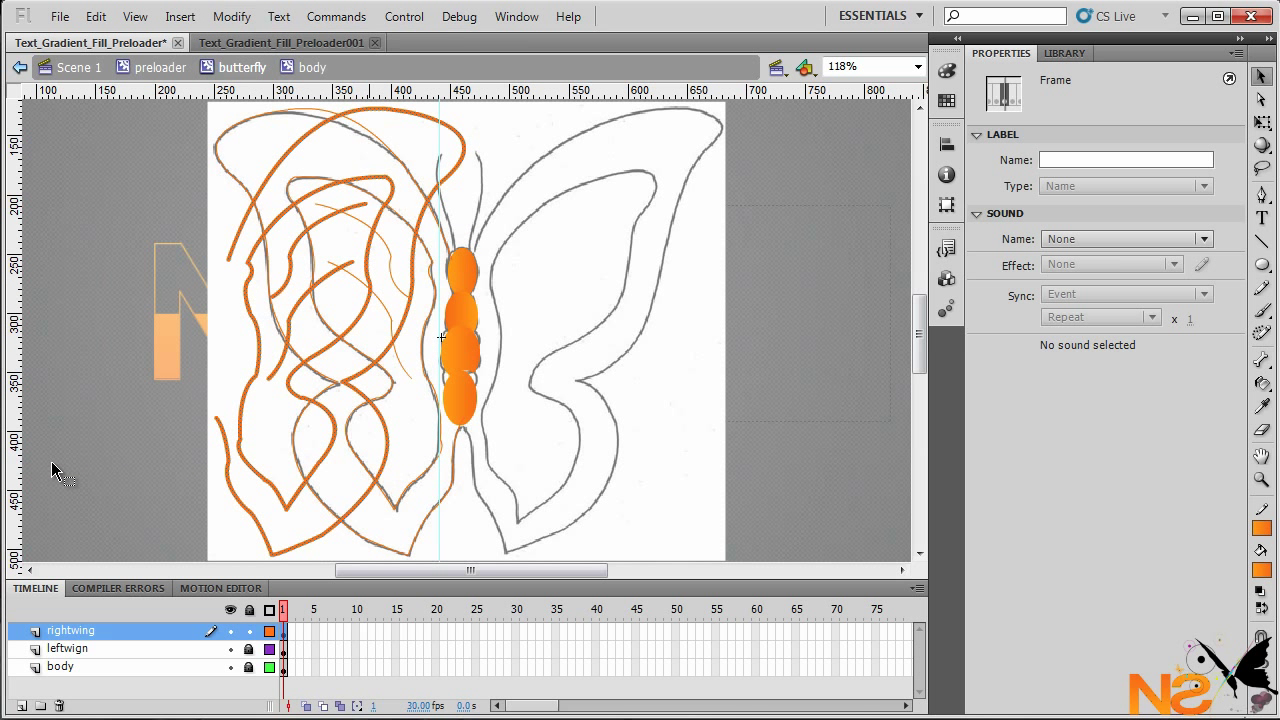
key(shift+Right)
key(shift+Right)
key(shift+Right)
key(shift+Right)
key(shift+Right)
key(shift+Right)
key(shift+Right)
key(shift+Right)
key(shift+Right)
key(shift+Right)
key(shift+Right)
key(shift+Right)
key(shift+Right)
key(shift+Right)
key(shift+Right)
key(shift+Right)
key(shift+Right)
key(shift+Right)
key(shift+Right)
key(shift+Right)
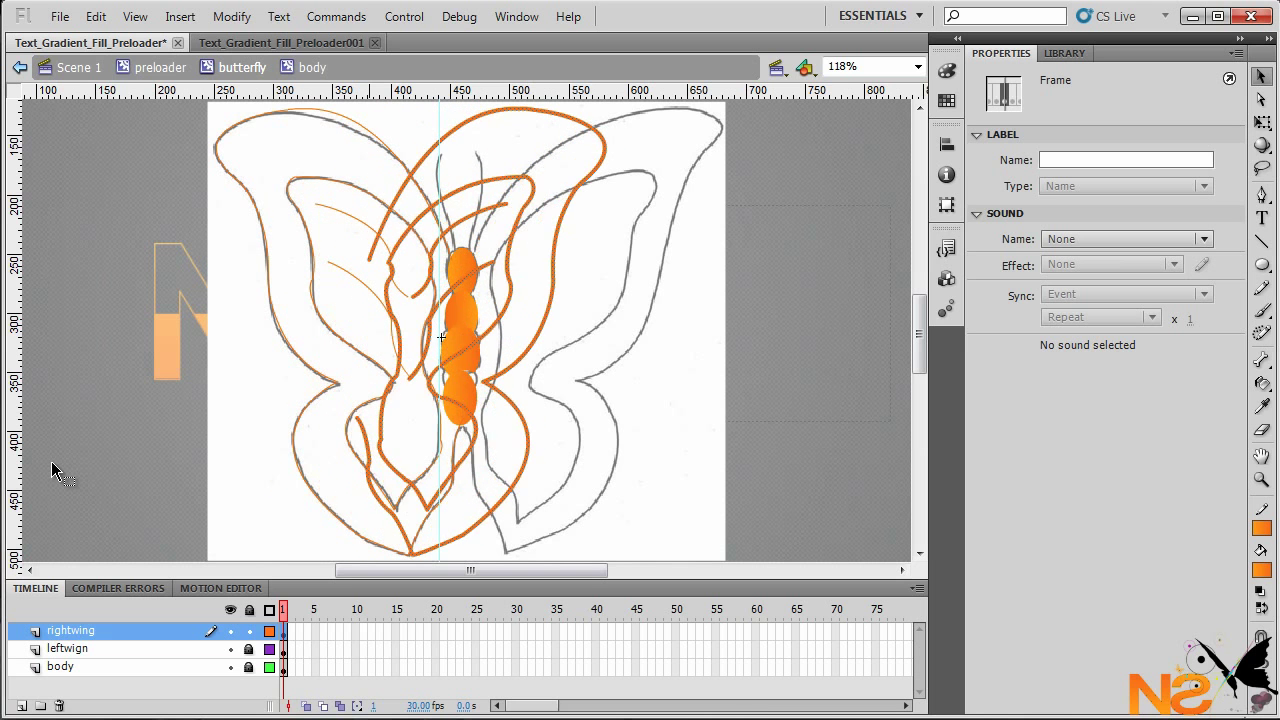
key(shift+Left)
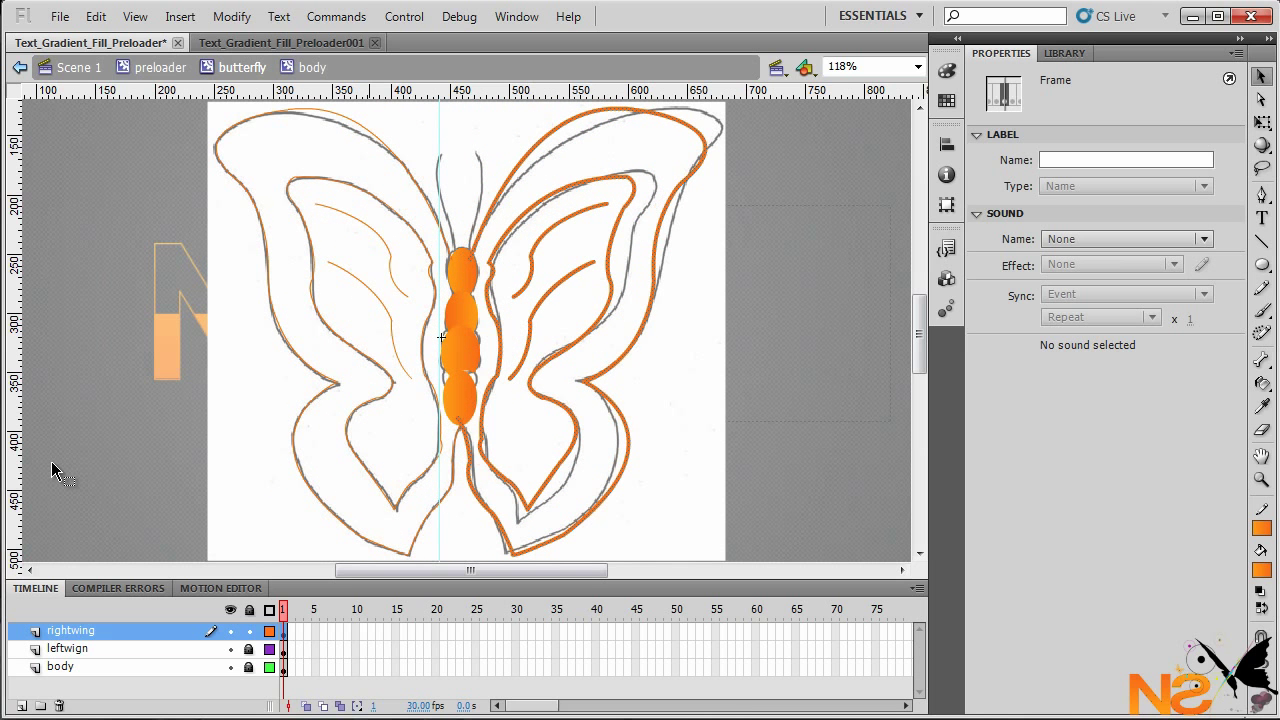
key(Right)
key(Right)
key(Right)
key(Right)
key(Right)
key(Right)
key(Right)
key(Right)
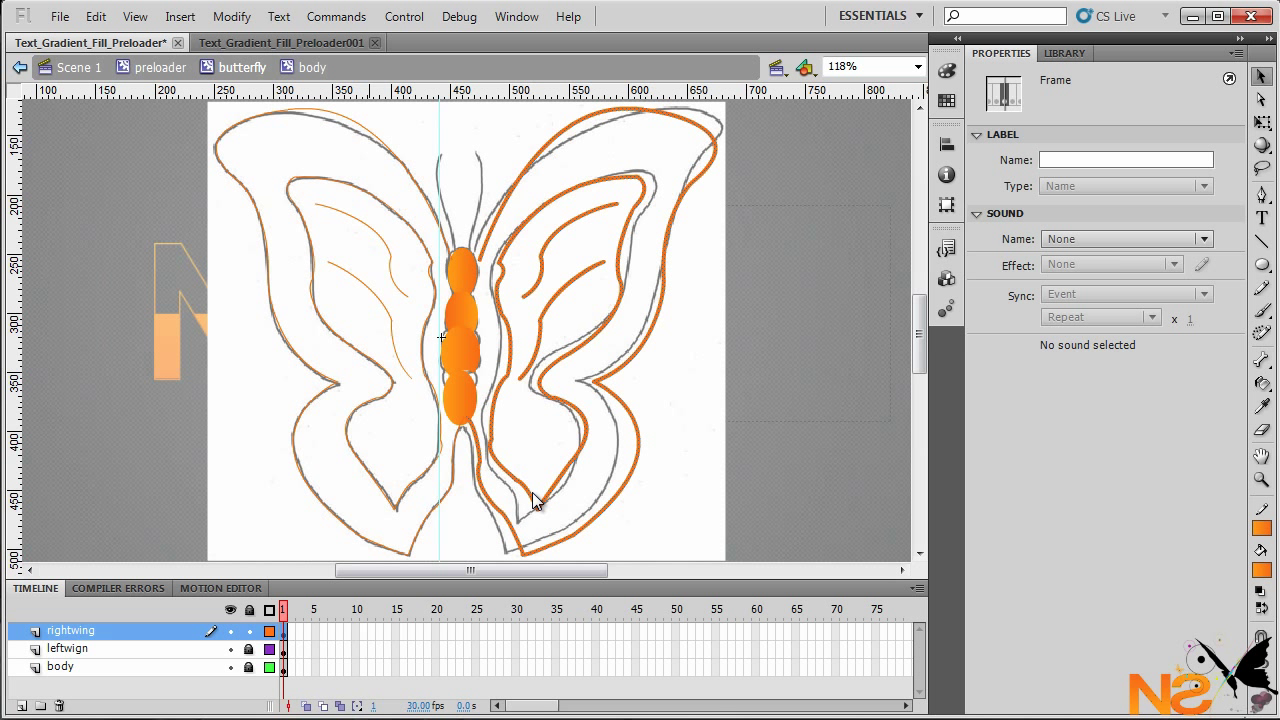
key(F8)
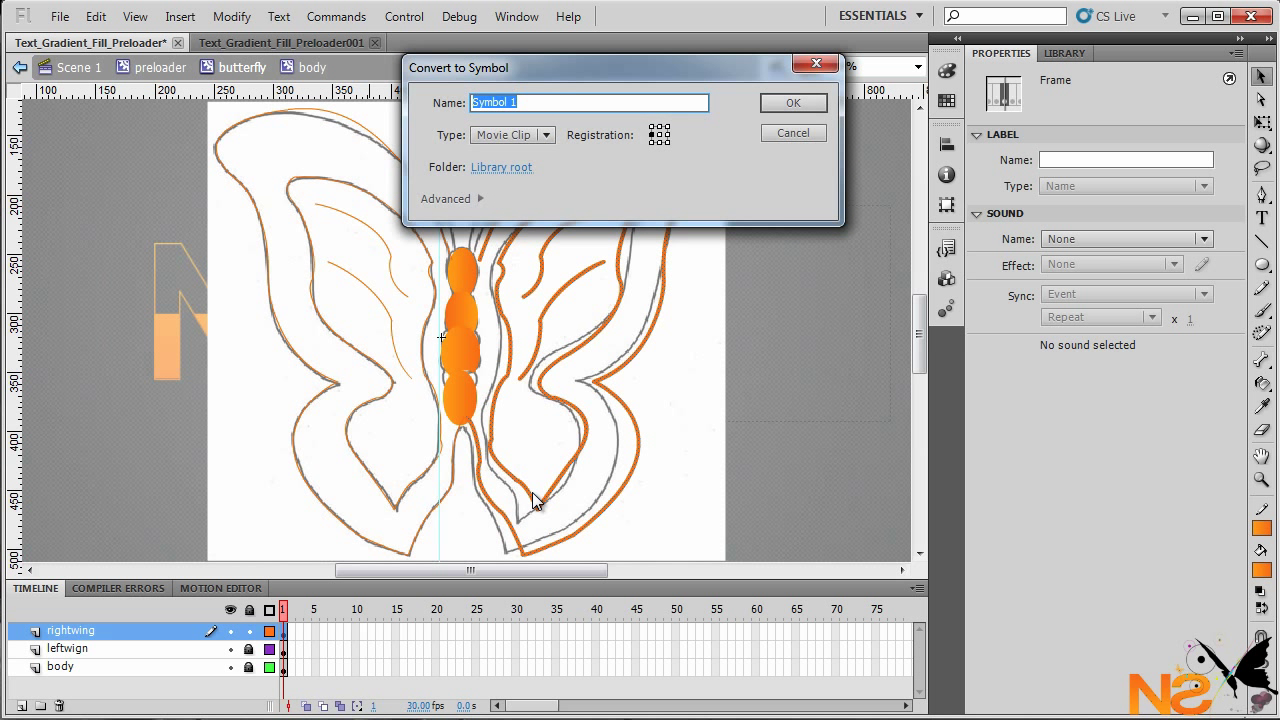
Step: Name the right wing movie clip 'right' and lock the rightwing layer
text(right)
key(Return)
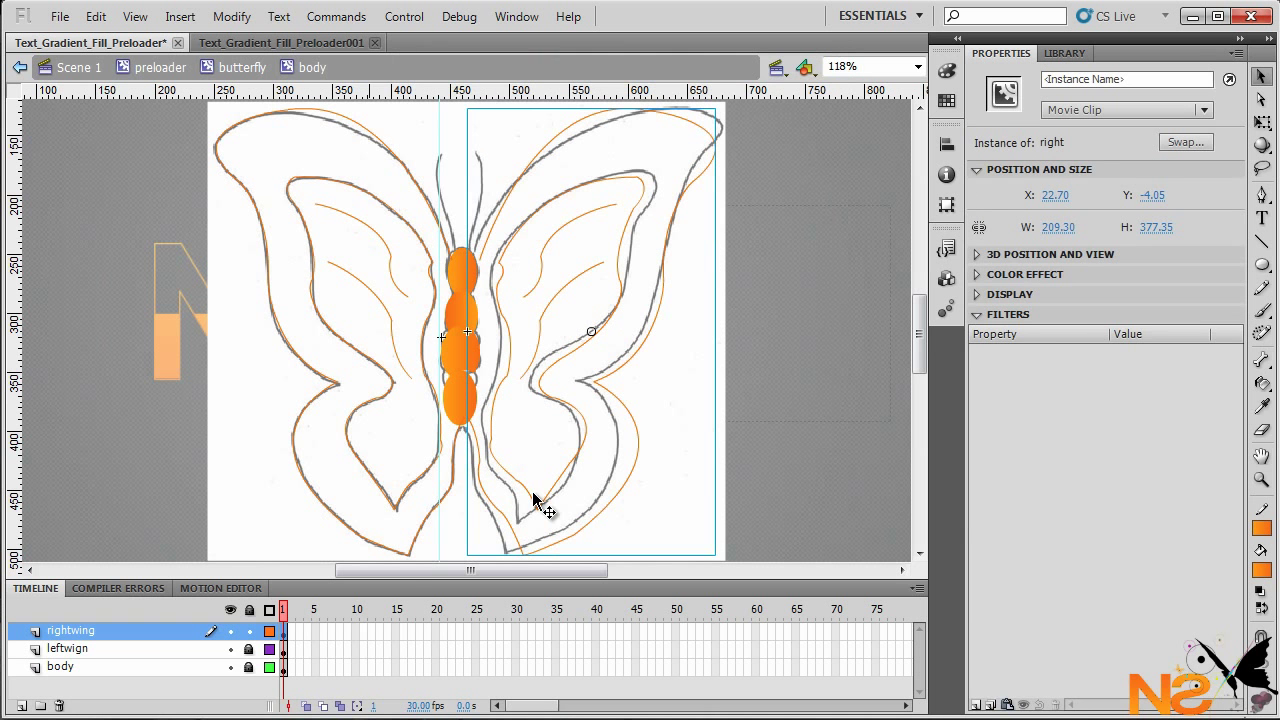
click(250, 630)
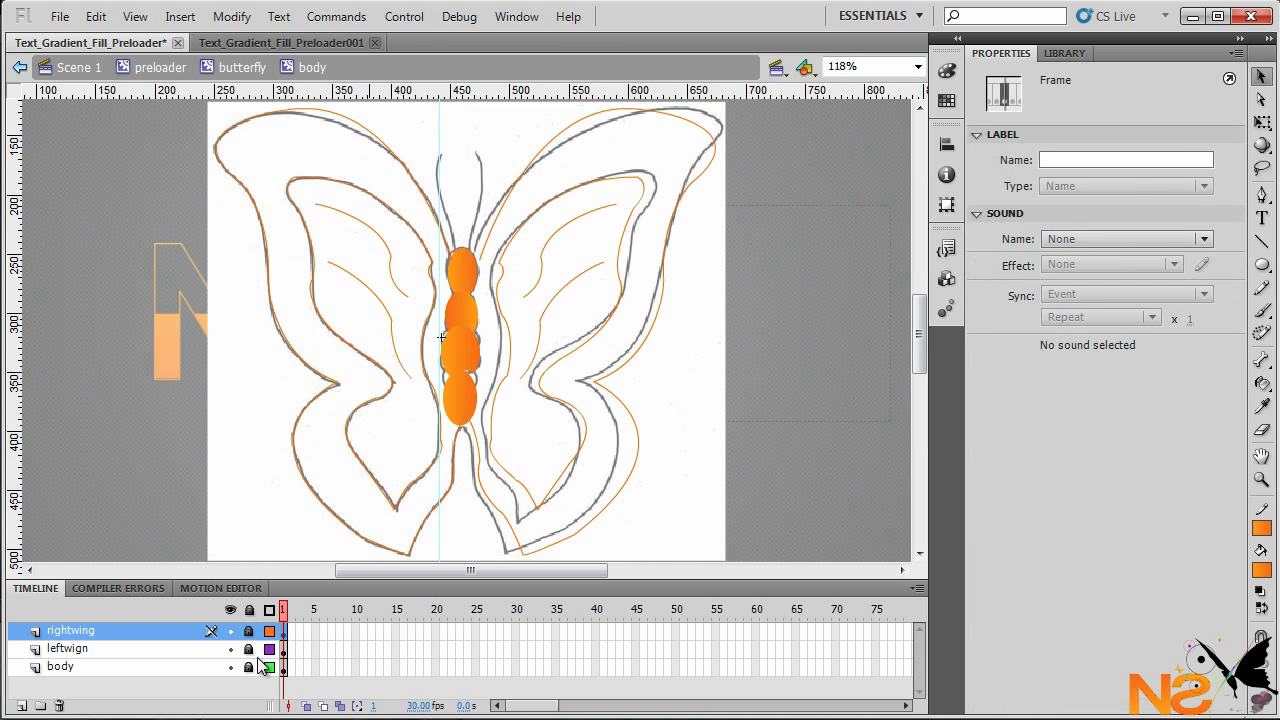
click(250, 648)
Step: Convert the left wing on the leftwign layer into a movie clip named 'left'
click(282, 649)
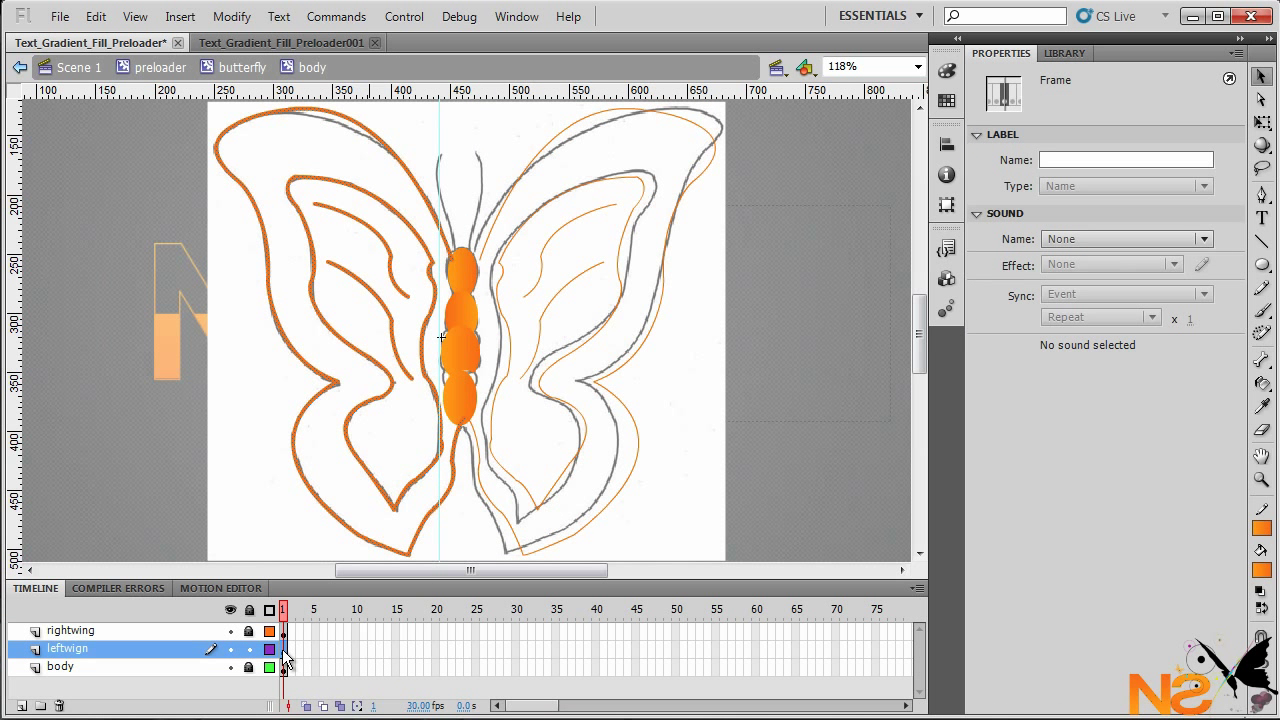
key(F8)
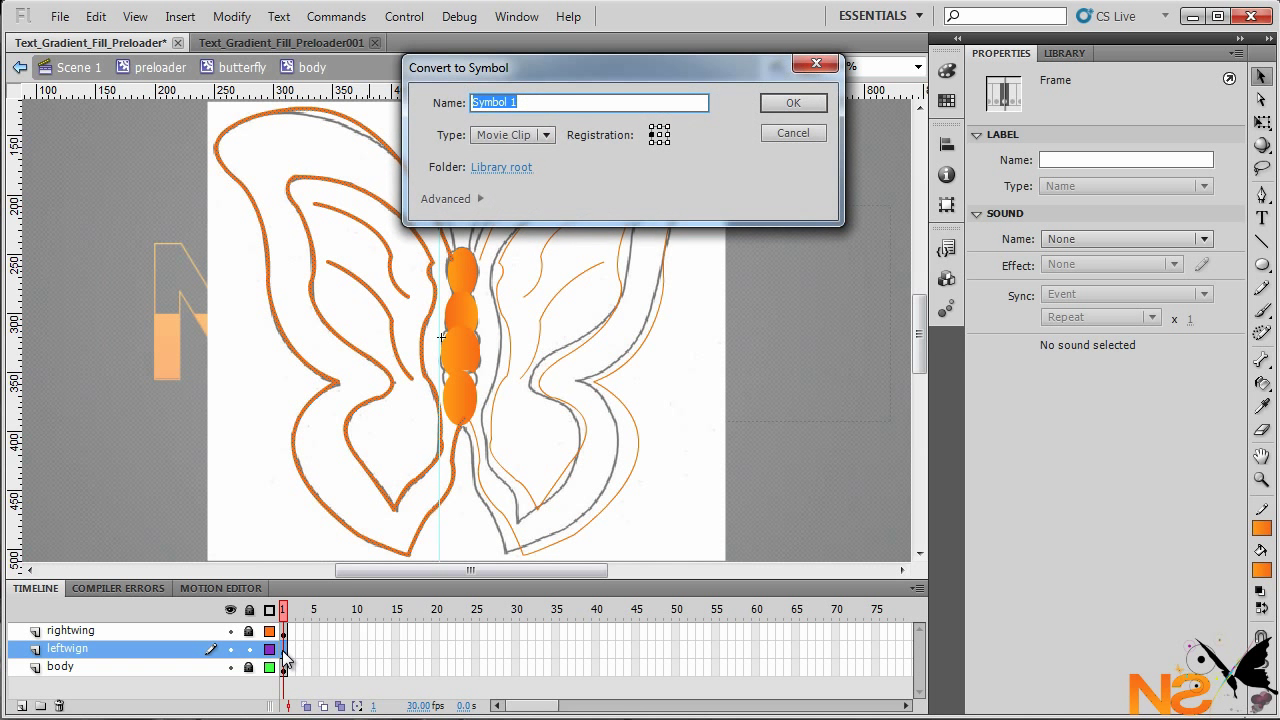
key(BackSpace)
text(left)
key(Return)
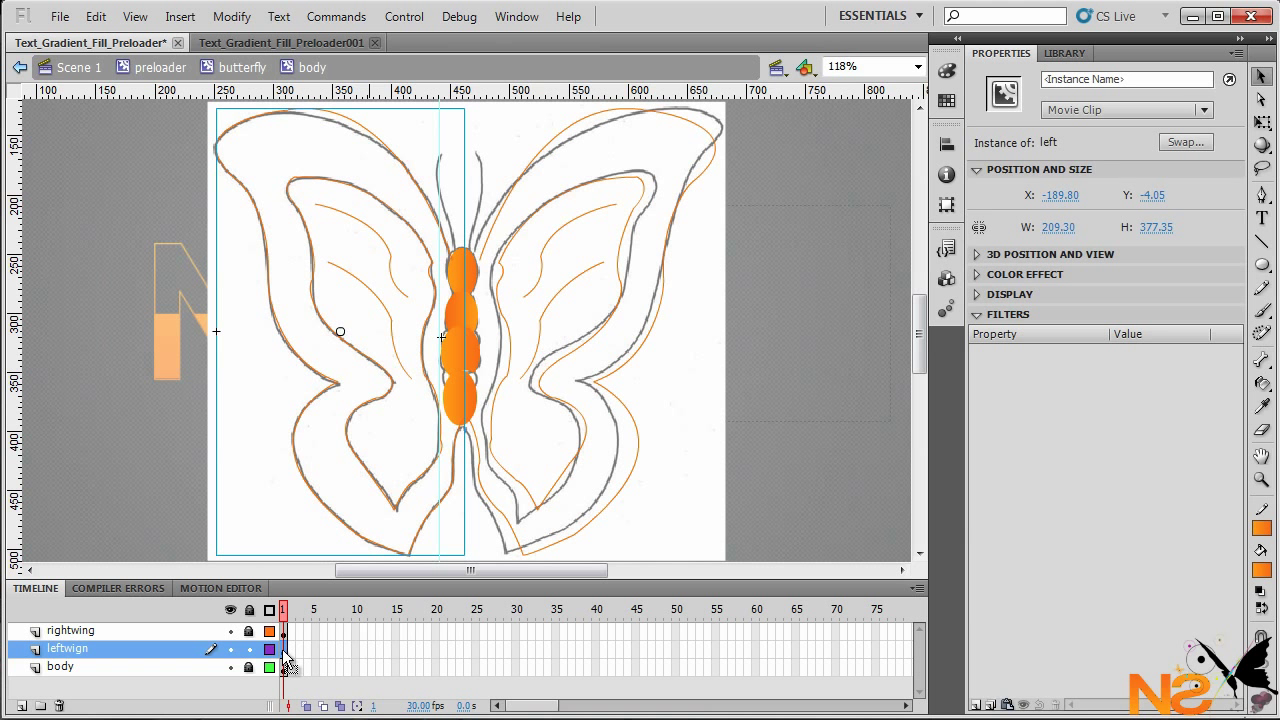
Step: Add motion tweens to the leftwign and rightwing layers, extending both to frame 40
click(283, 632)
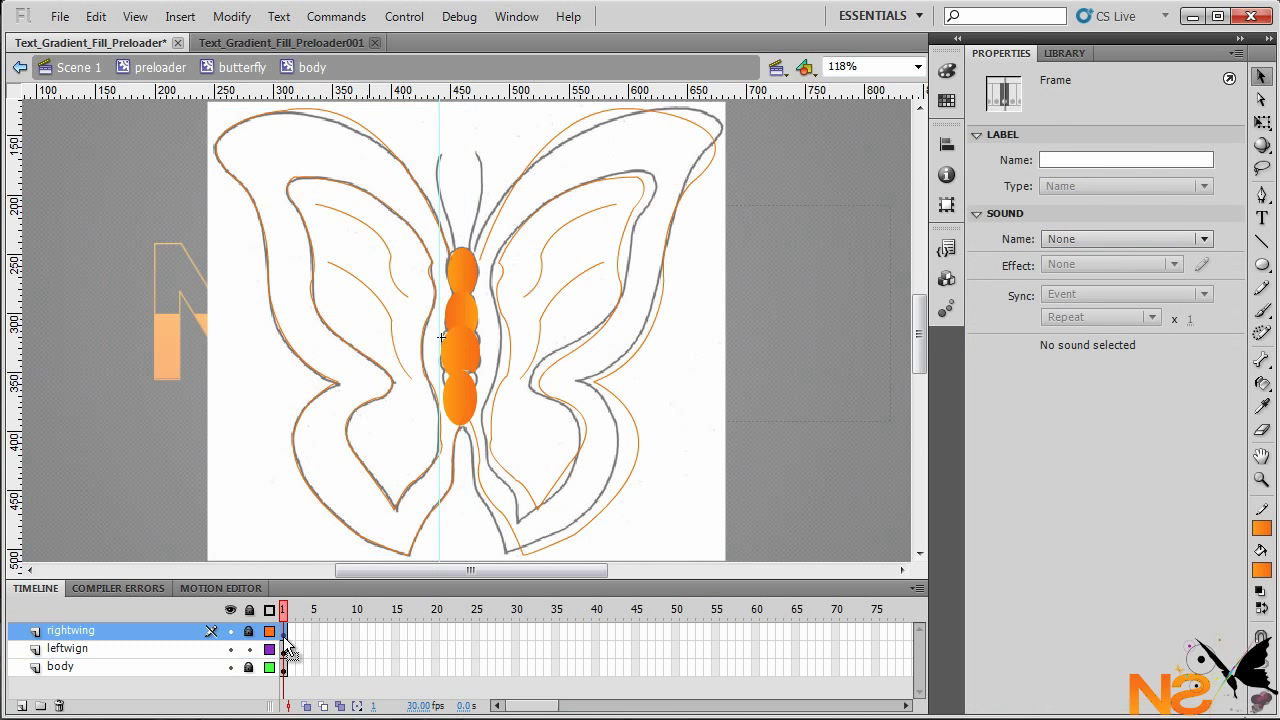
right_click(283, 650)
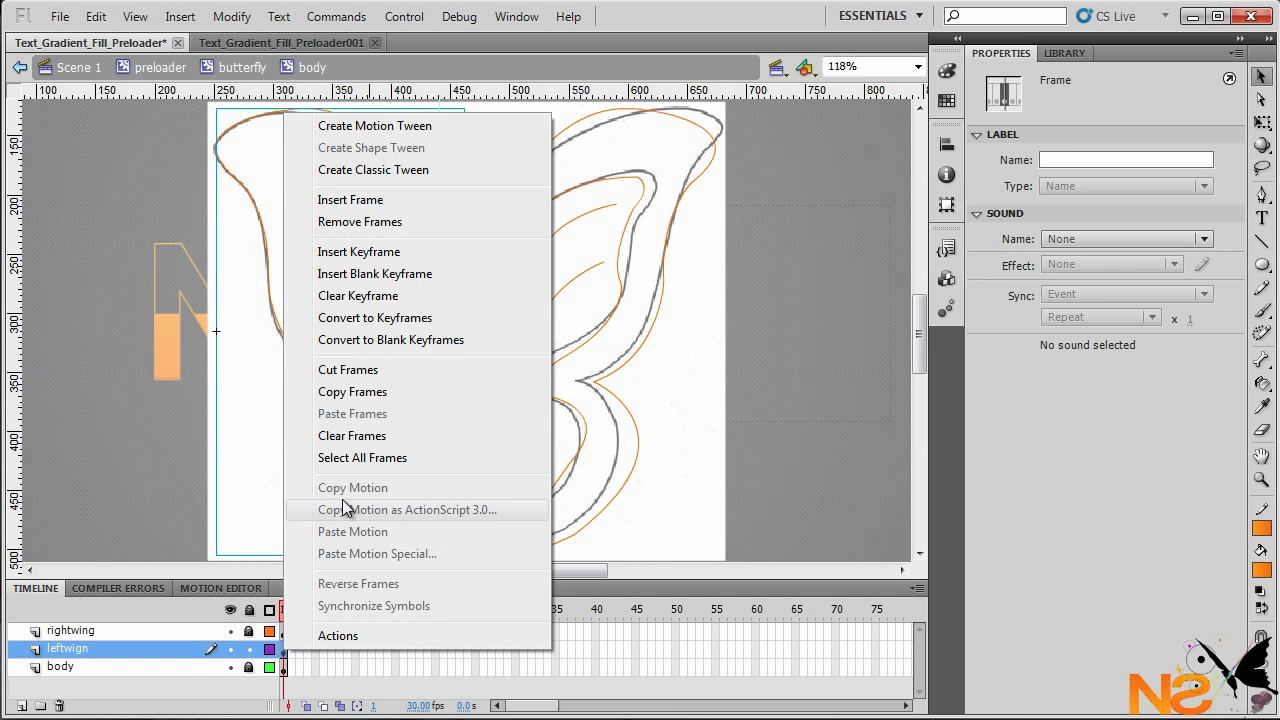
click(385, 127)
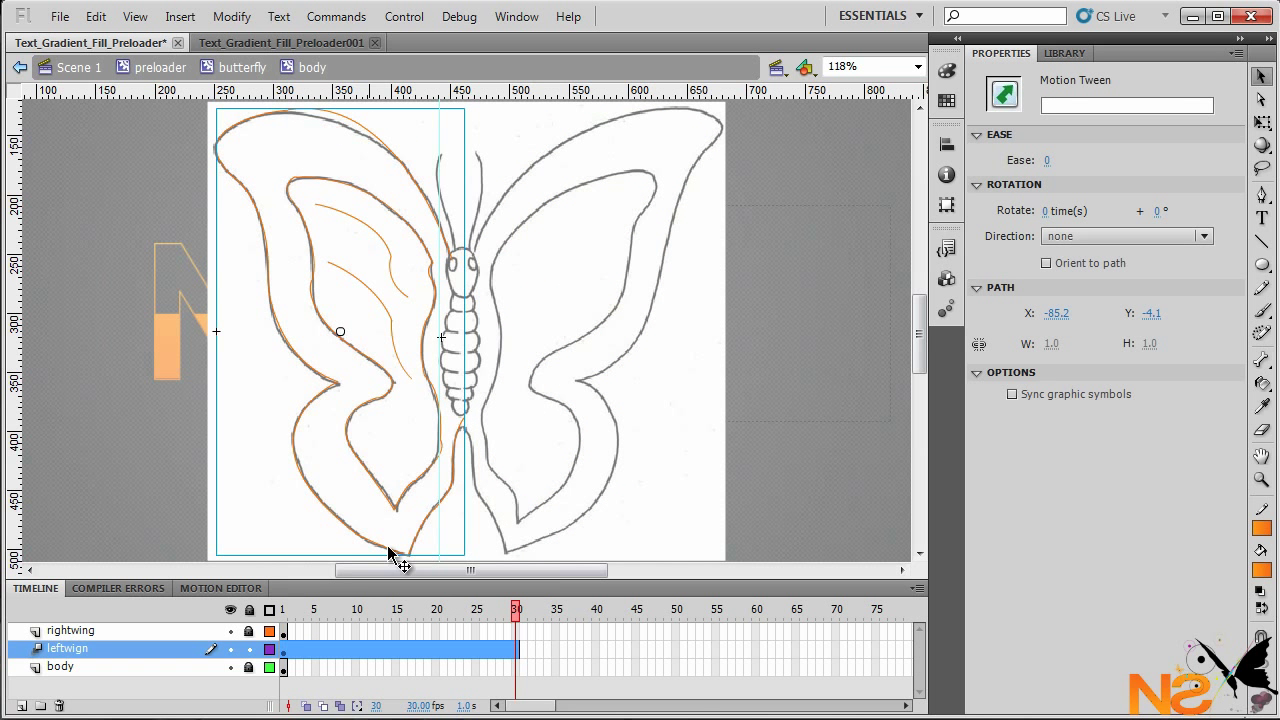
right_click(283, 632)
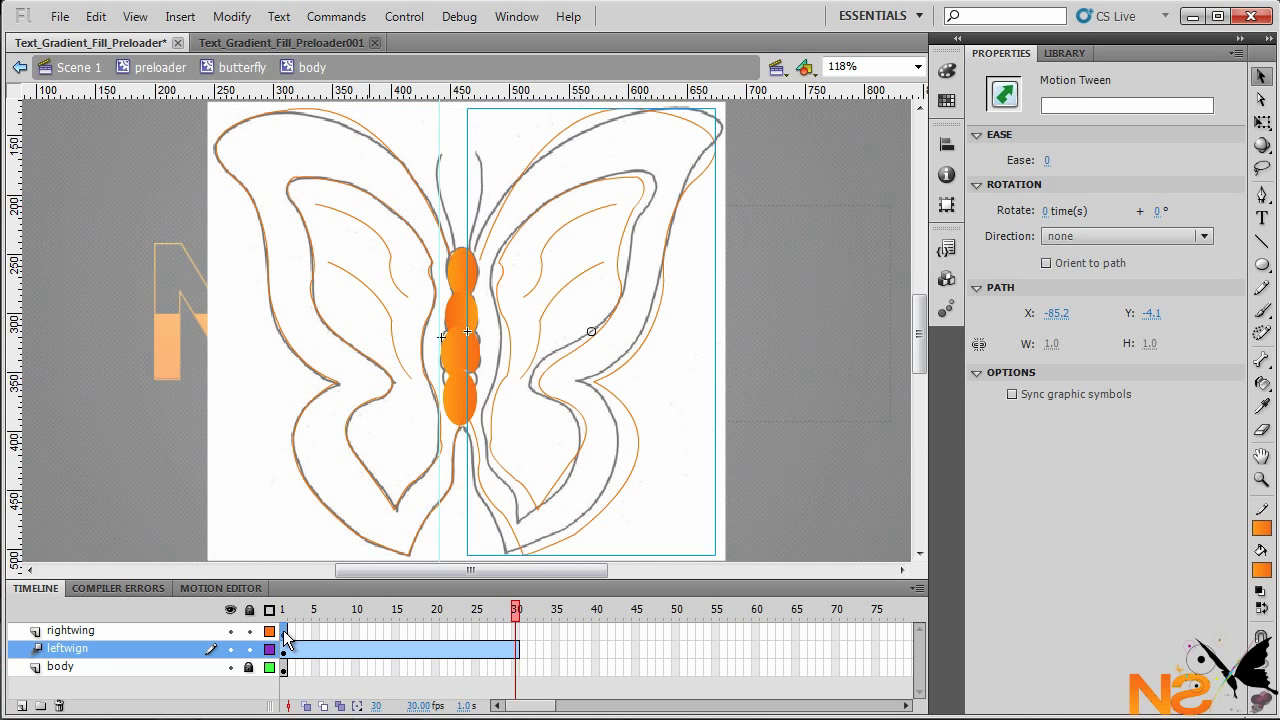
click(362, 106)
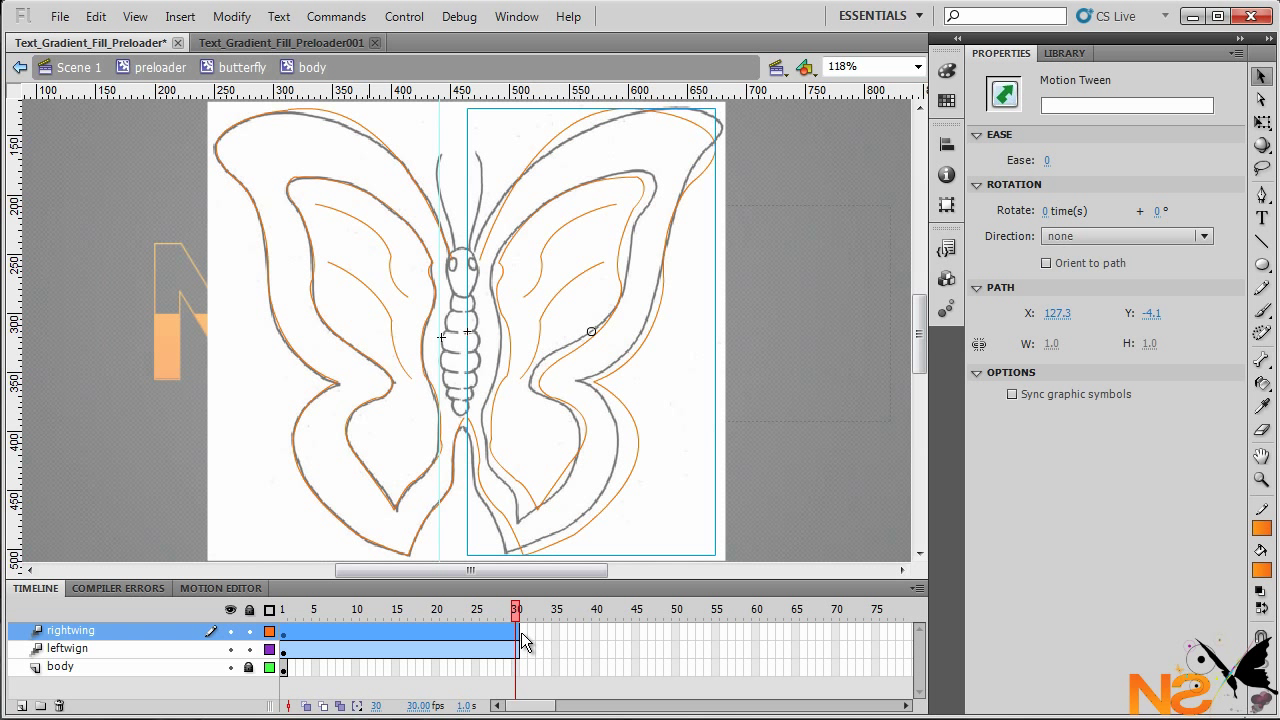
drag(517, 638, 590, 636)
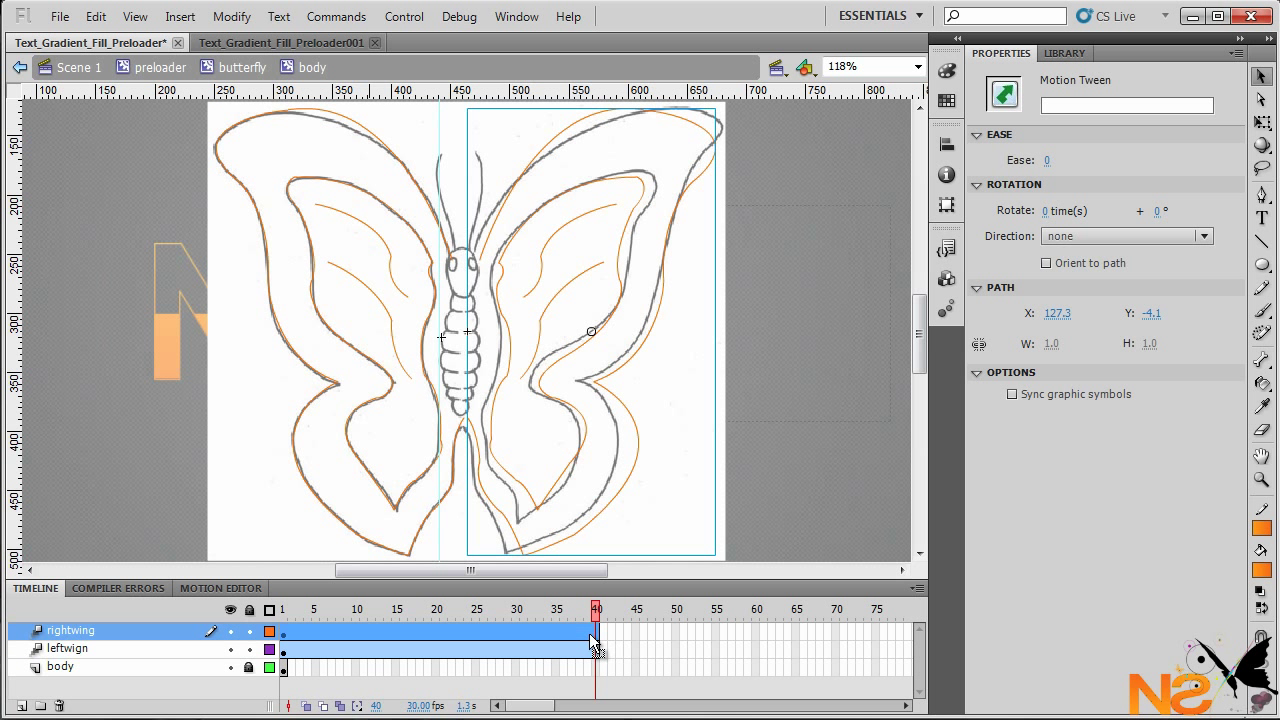
click(285, 633)
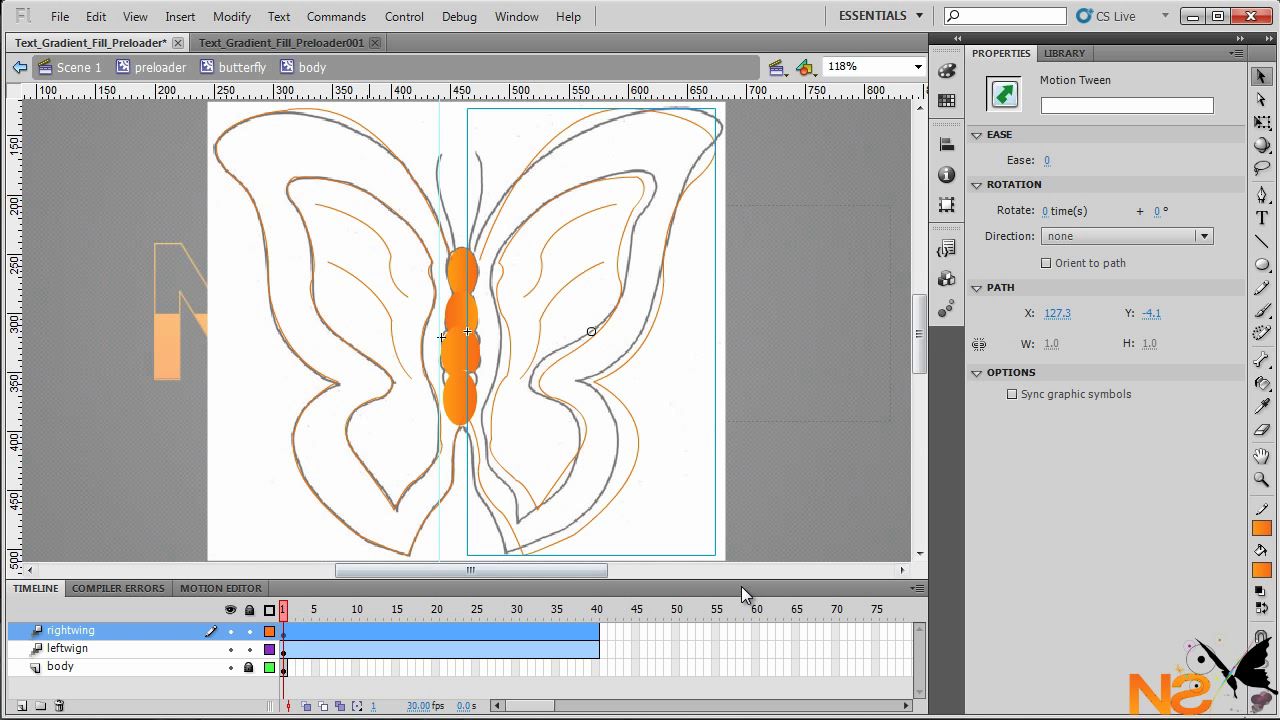
Step: With 3D Rotation, pivot the right wing on the body and rotate it at frames 10 and 20
click(1262, 146)
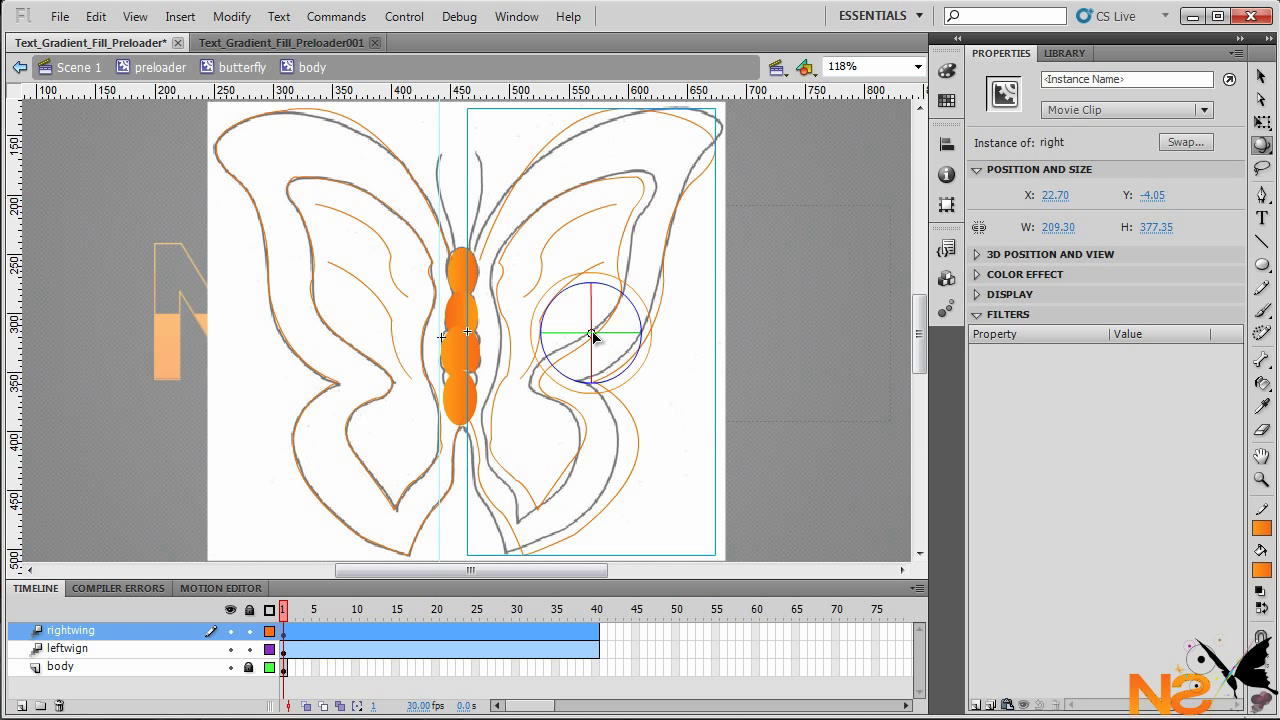
drag(592, 334, 466, 341)
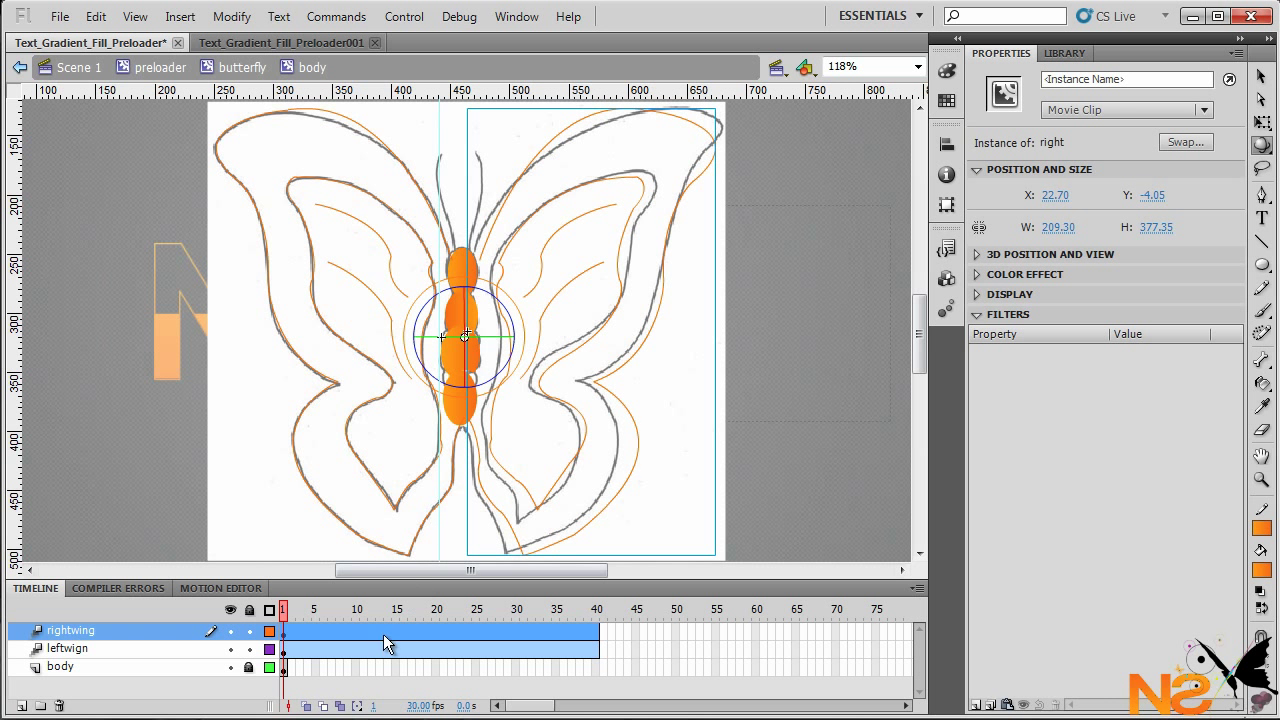
click(356, 630)
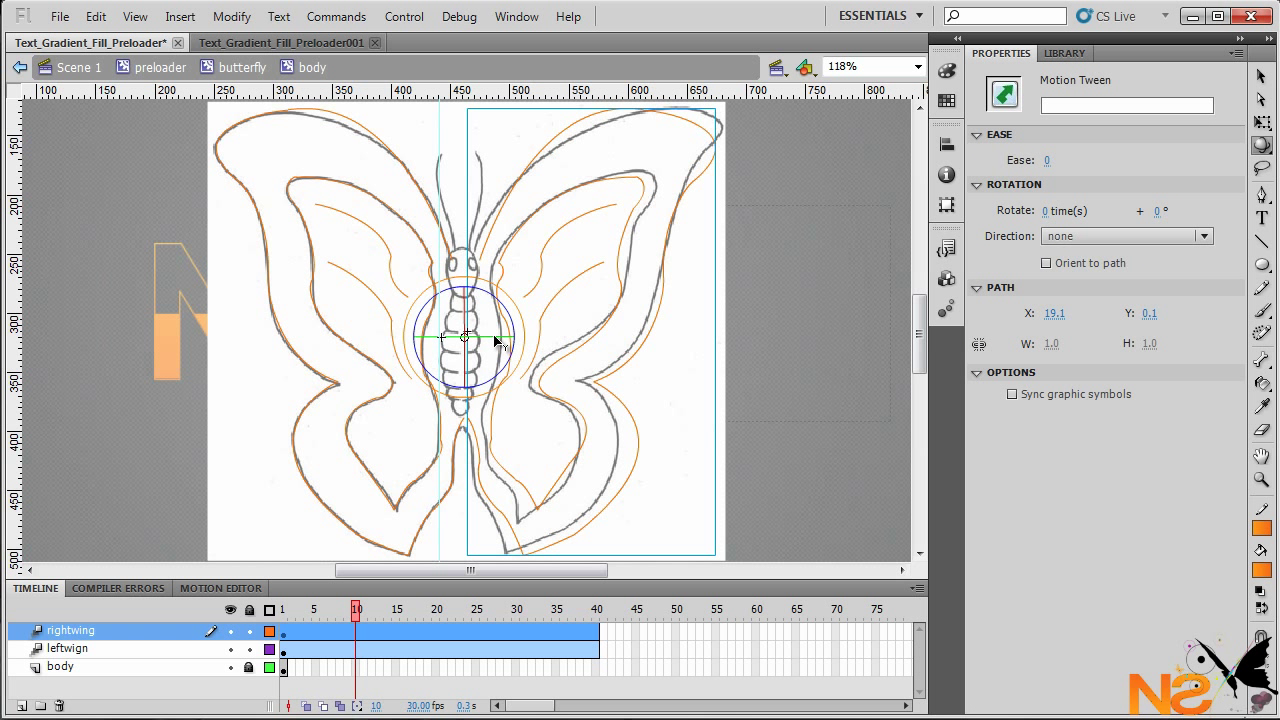
drag(497, 340, 471, 292)
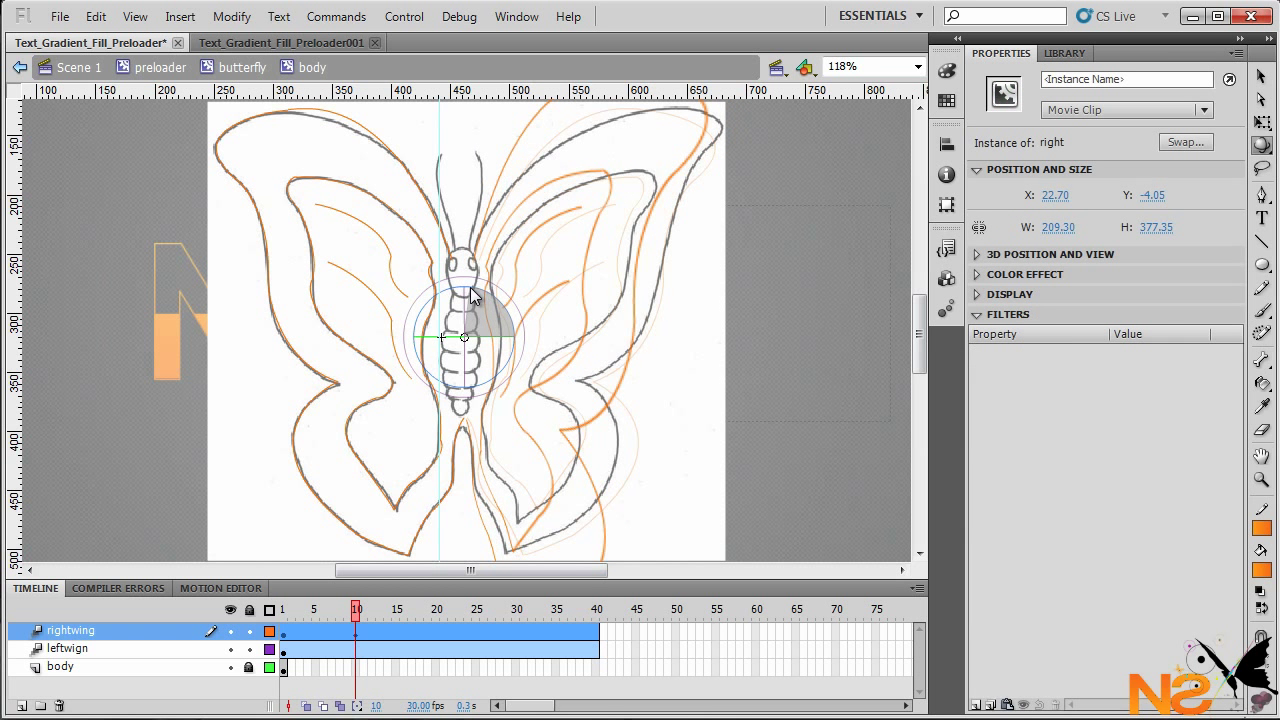
click(433, 628)
drag(500, 343, 491, 405)
Step: Rotate the right wing to new 3D poses at frames 30 and 40
click(515, 631)
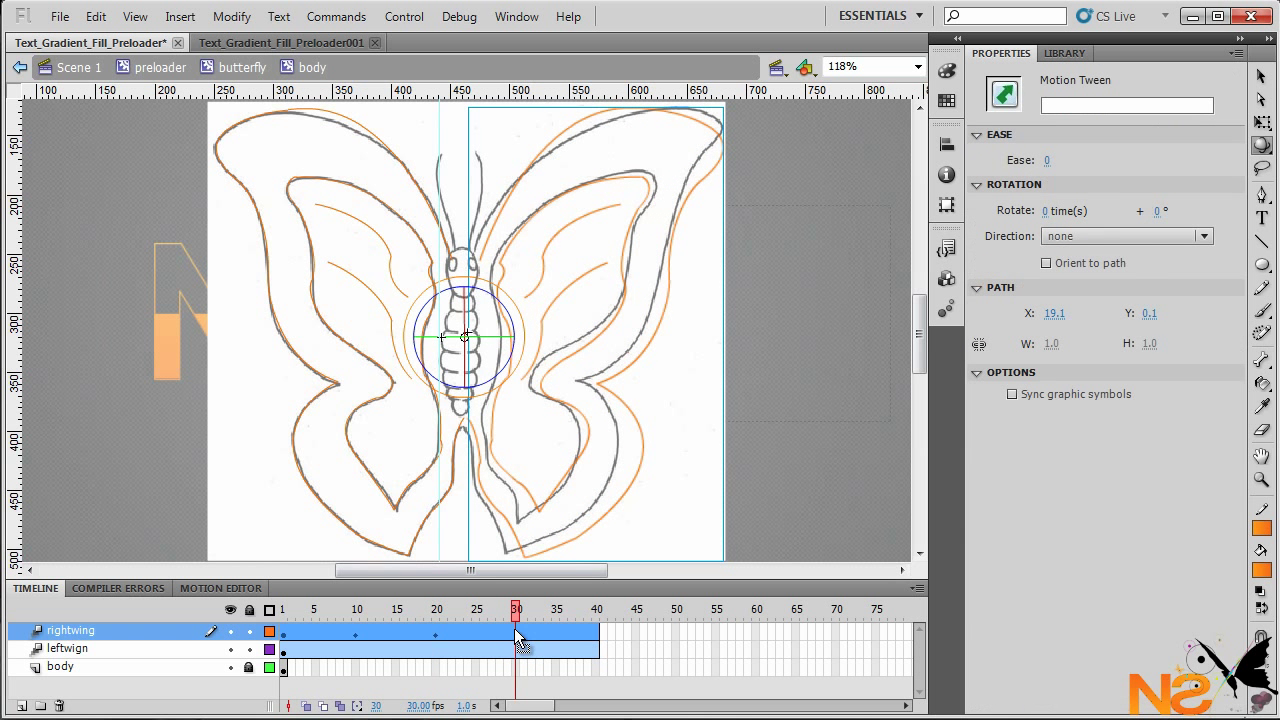
drag(497, 341, 468, 282)
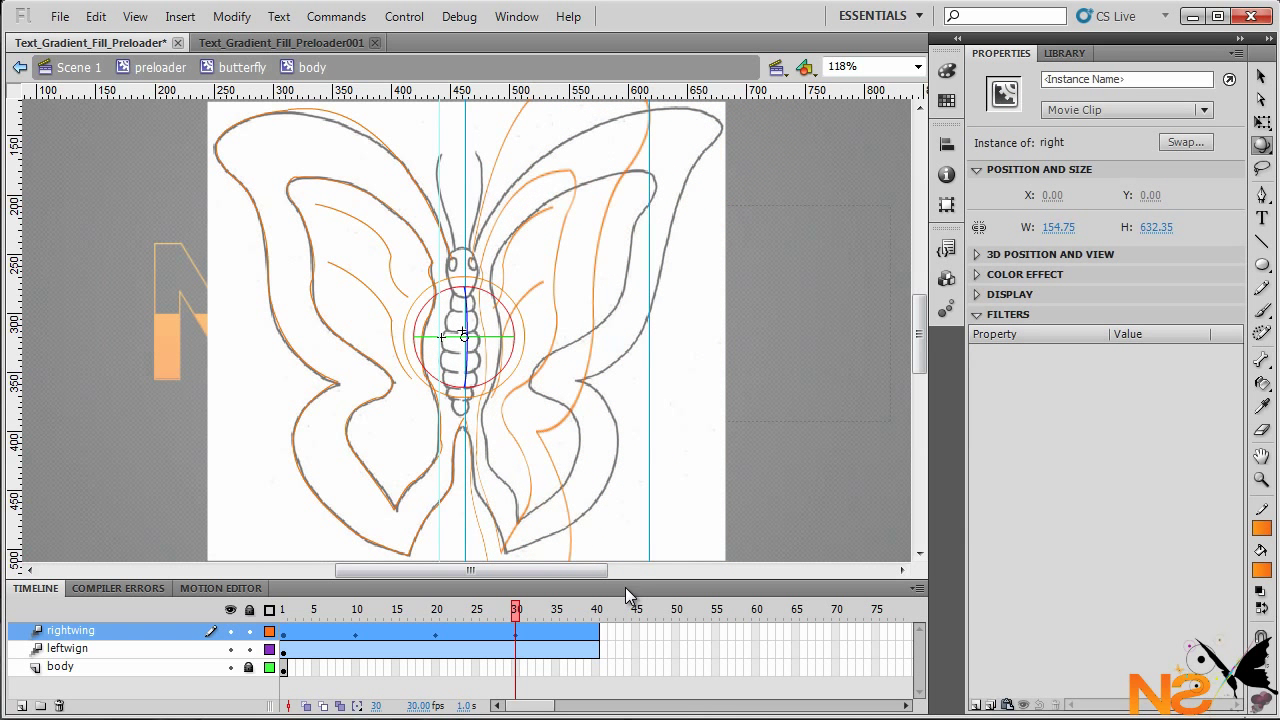
click(596, 634)
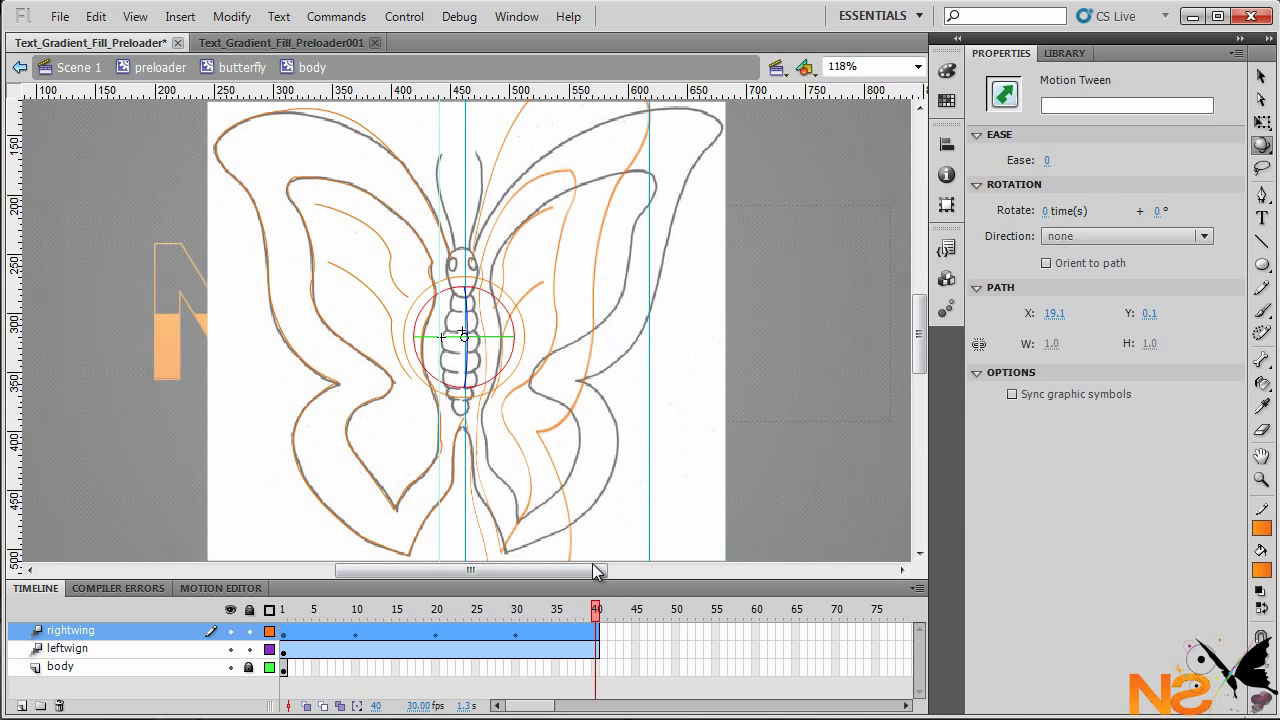
drag(491, 343, 474, 414)
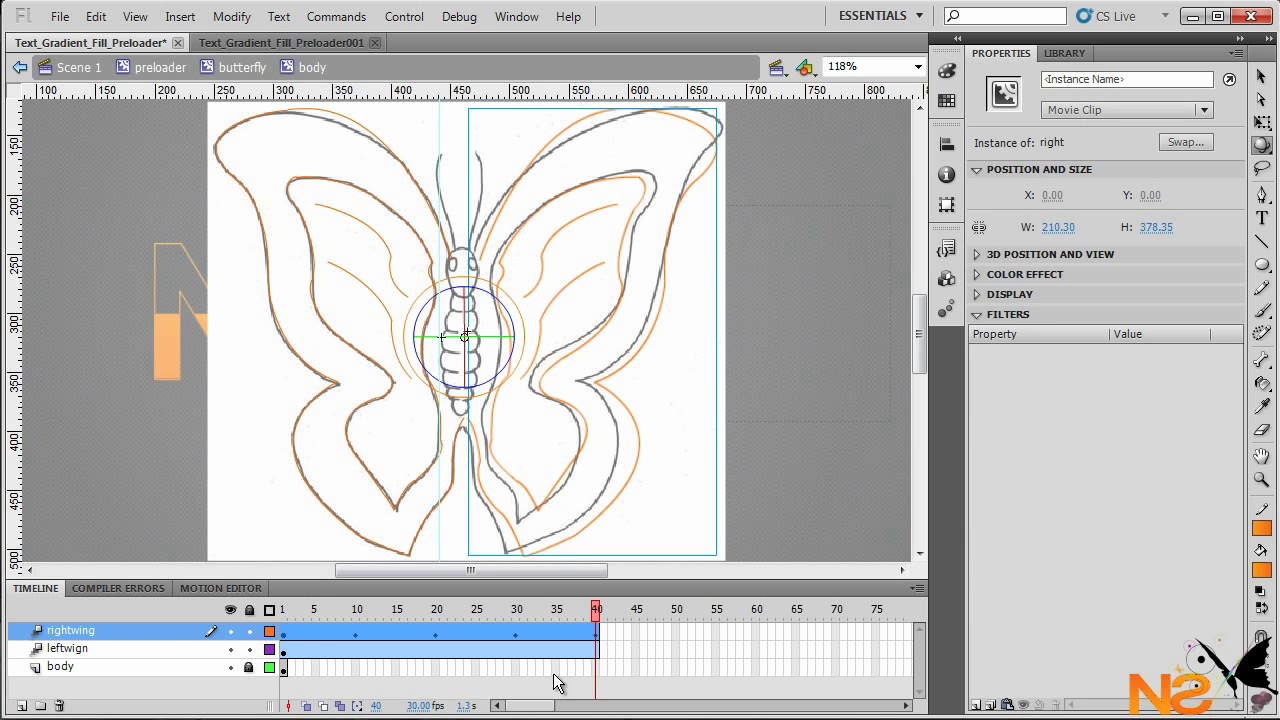
click(316, 650)
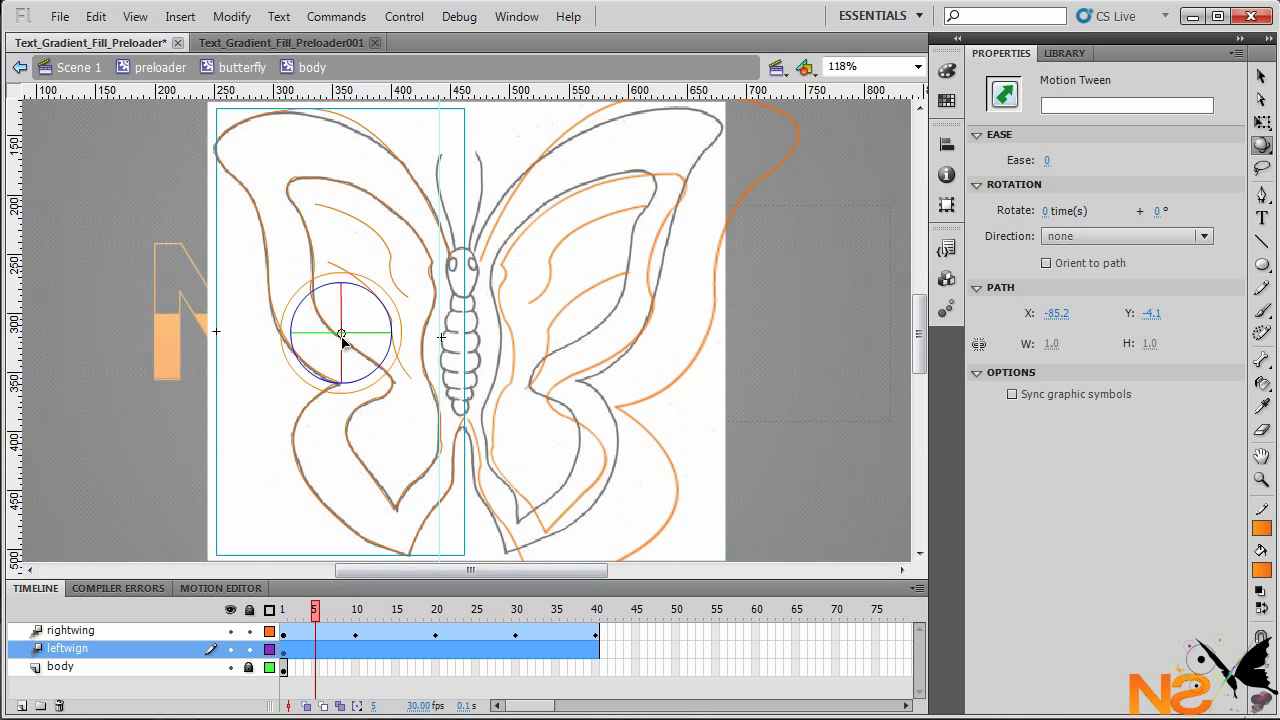
Step: Pivot the left wing on the body, fold it at frame 10 and reopen it at frame 20
drag(341, 336, 458, 333)
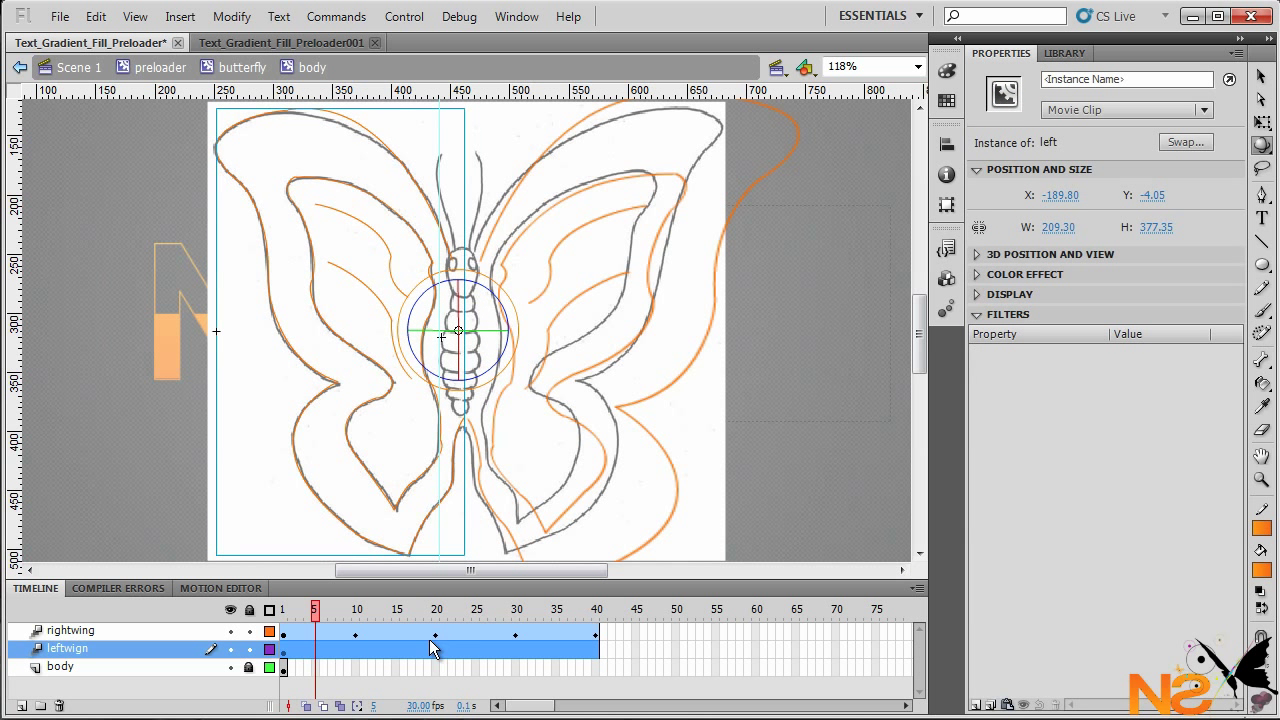
click(356, 650)
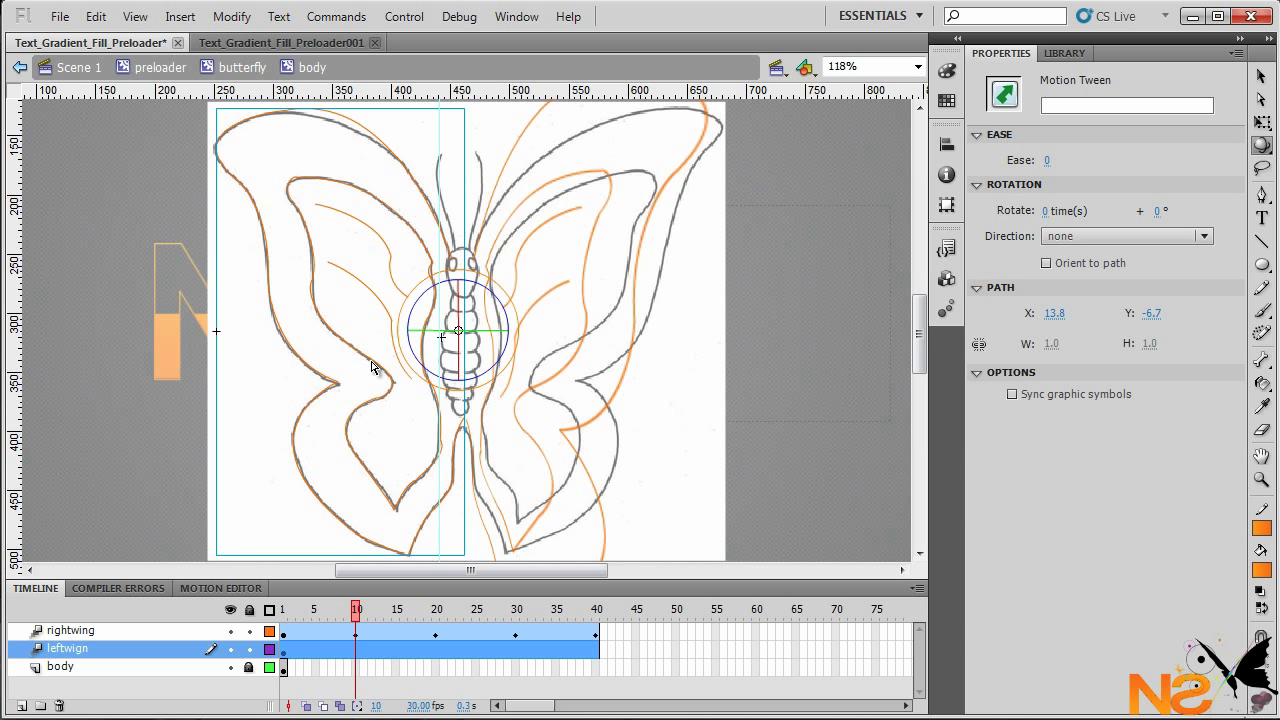
drag(423, 334, 433, 271)
drag(432, 272, 432, 272)
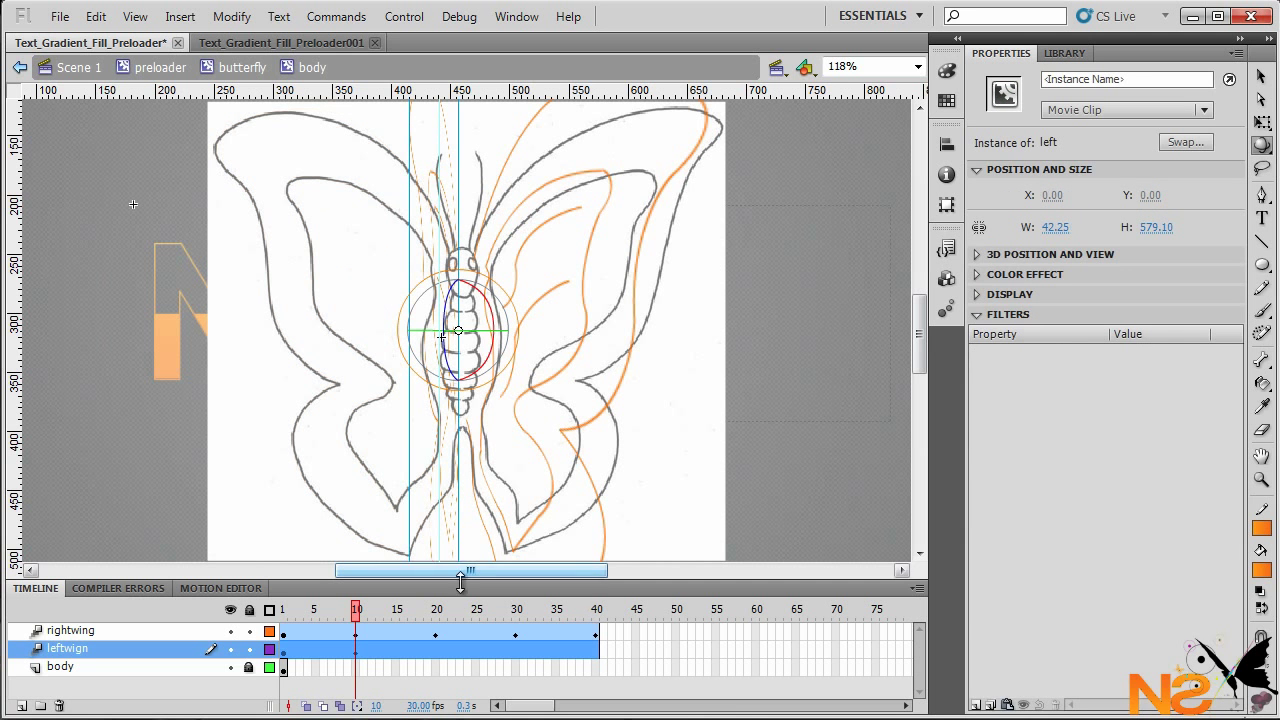
click(436, 648)
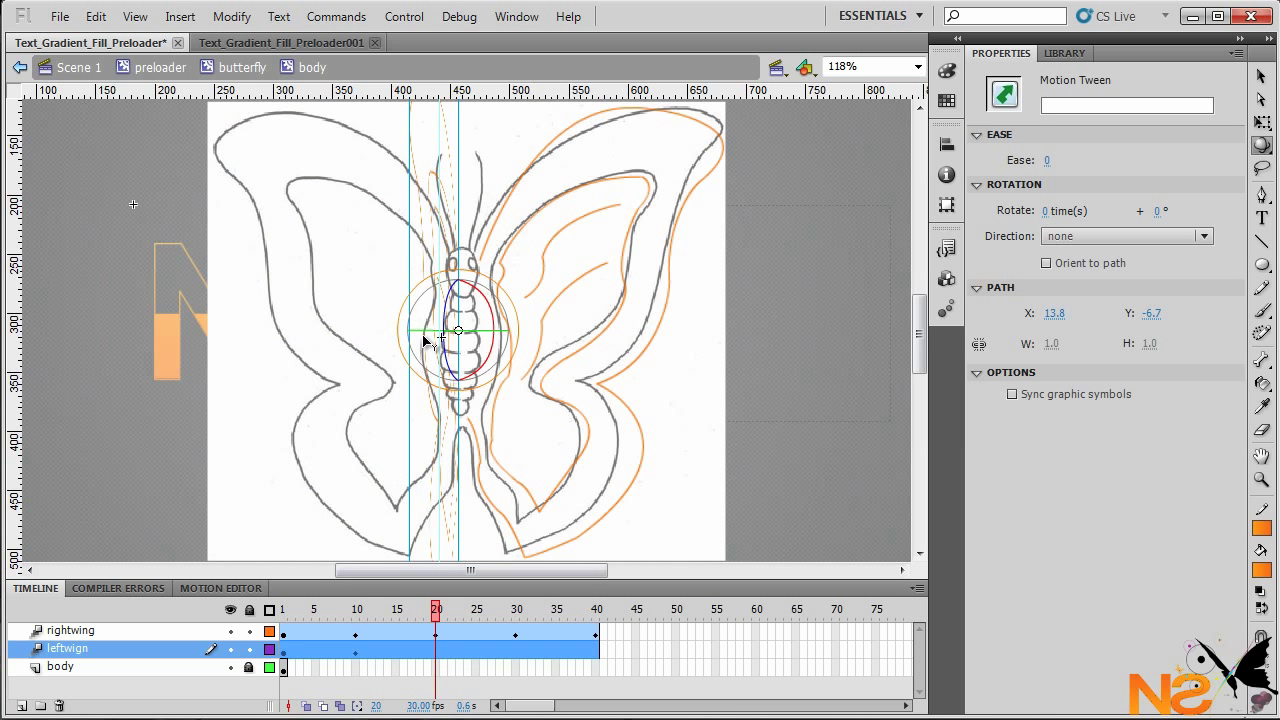
drag(428, 336, 442, 406)
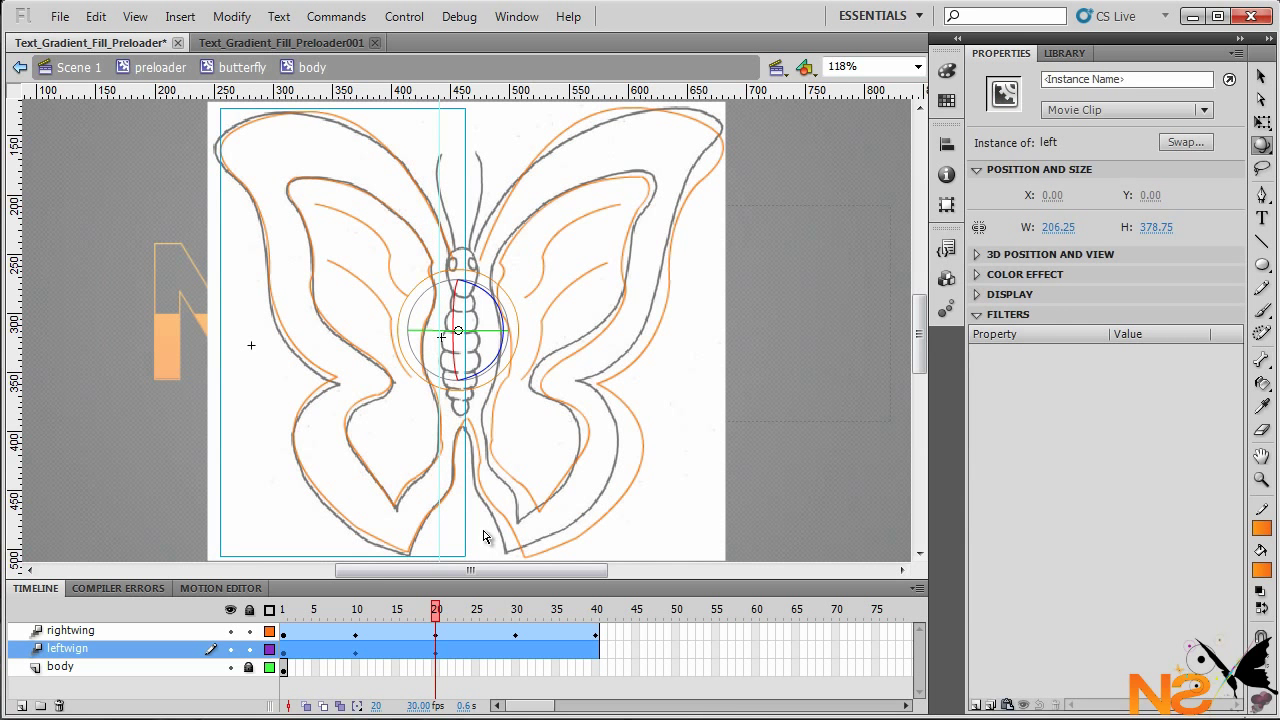
Step: Fold the left wing again at frame 30 and unfold it at frame 40
click(515, 648)
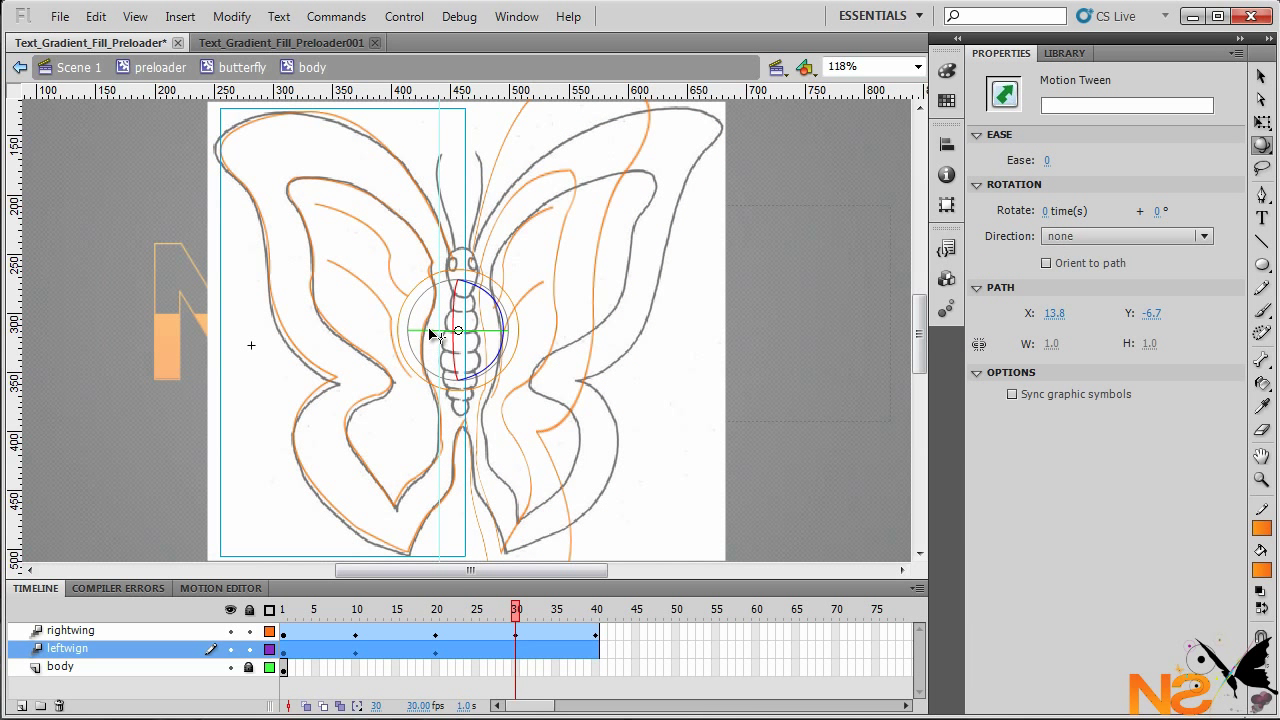
drag(430, 334, 434, 286)
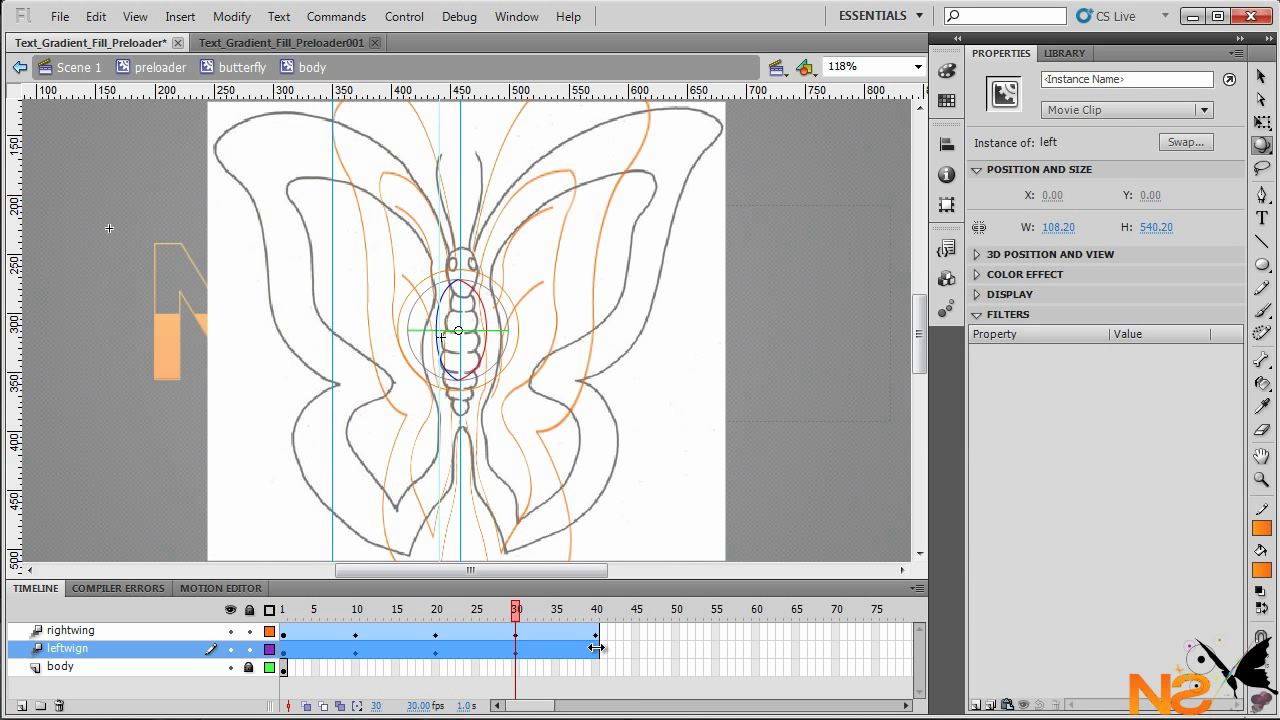
click(596, 648)
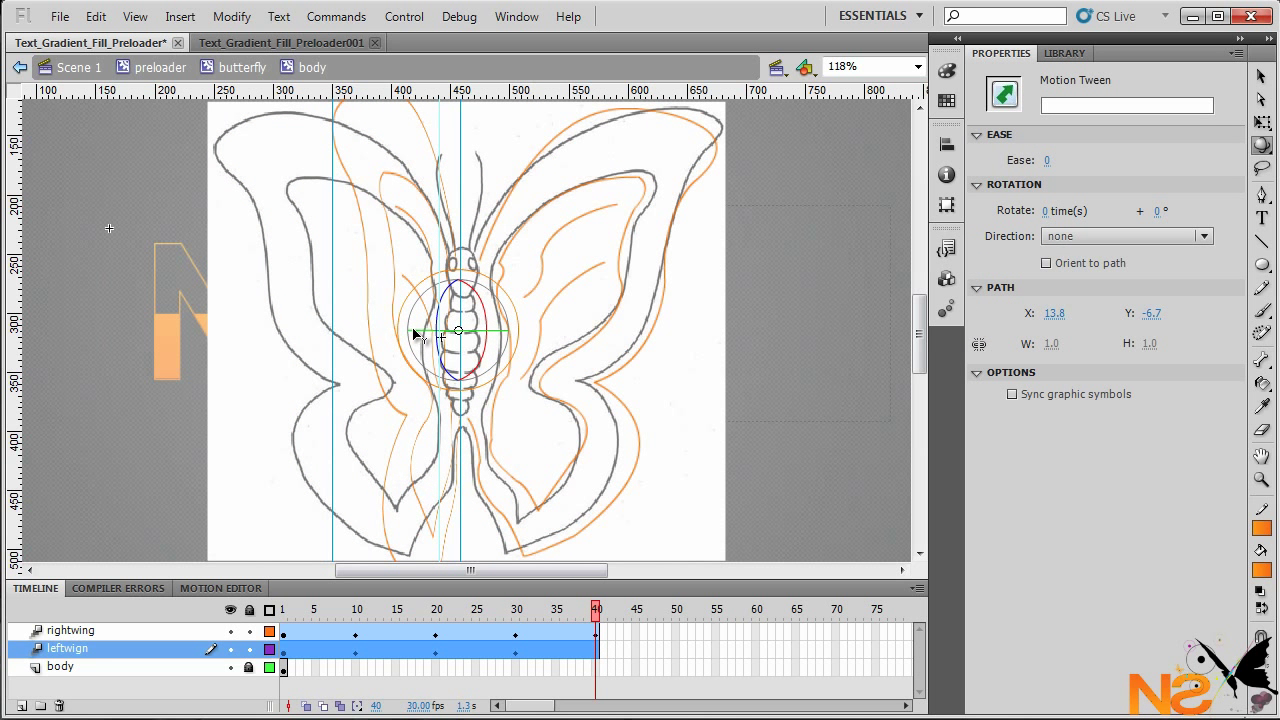
drag(413, 334, 431, 383)
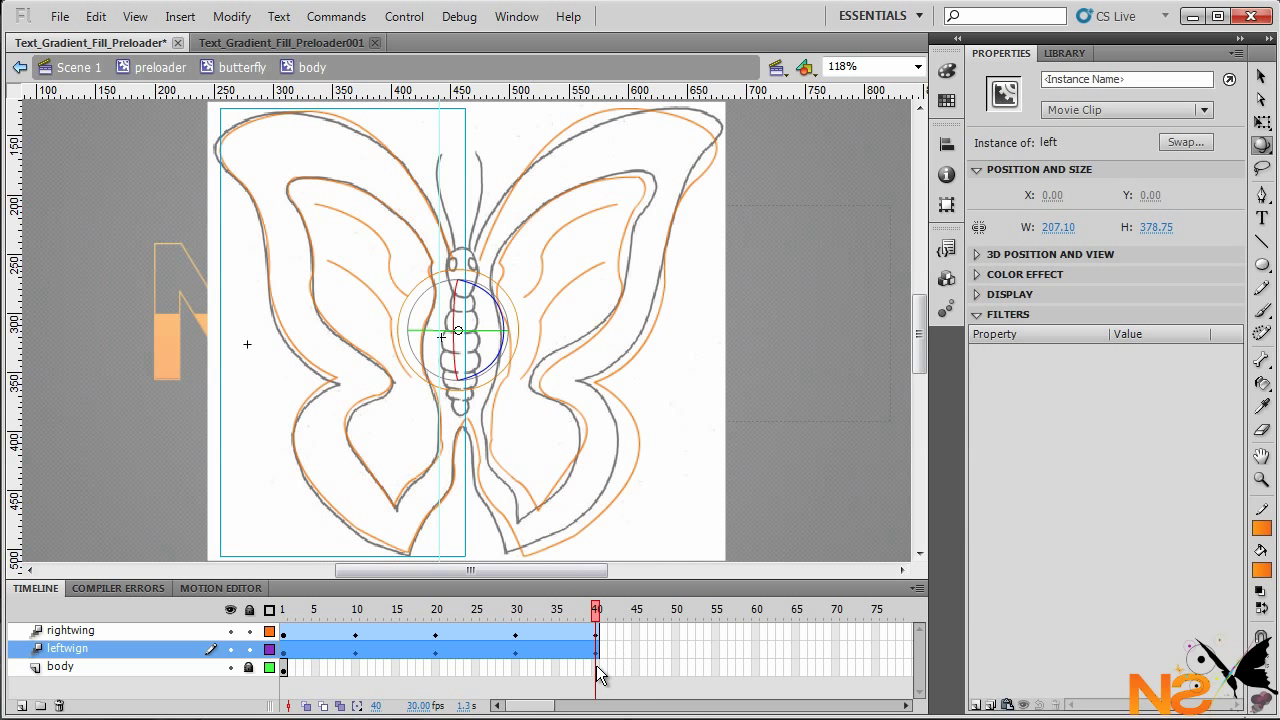
click(596, 667)
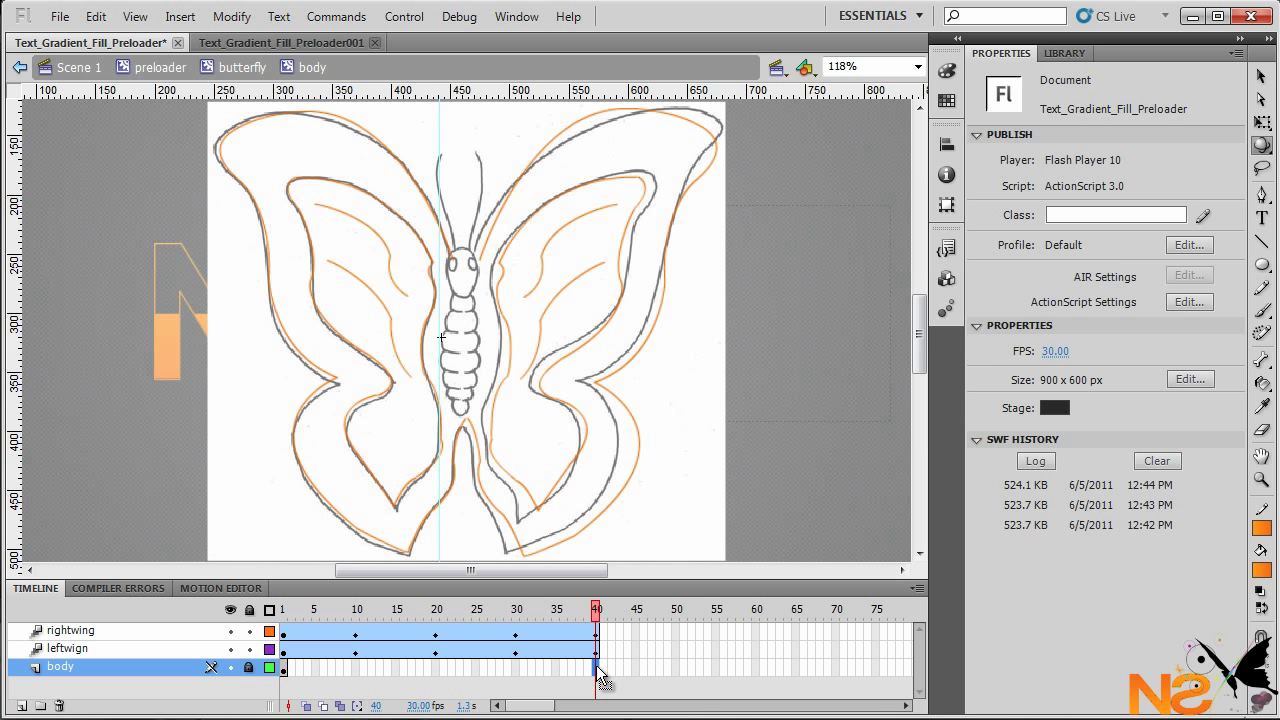
Step: Extend the body layer's frames to 40, then delete Layer 1 from the butterfly symbol
key(F5)
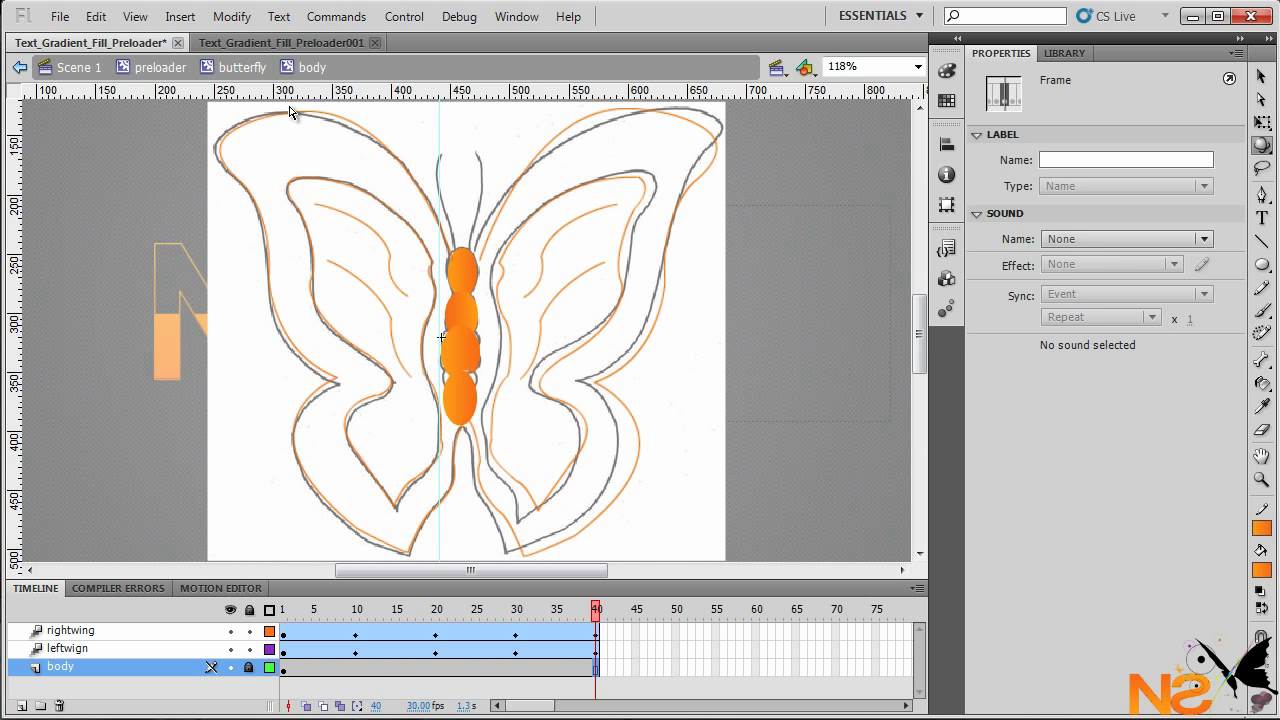
click(240, 67)
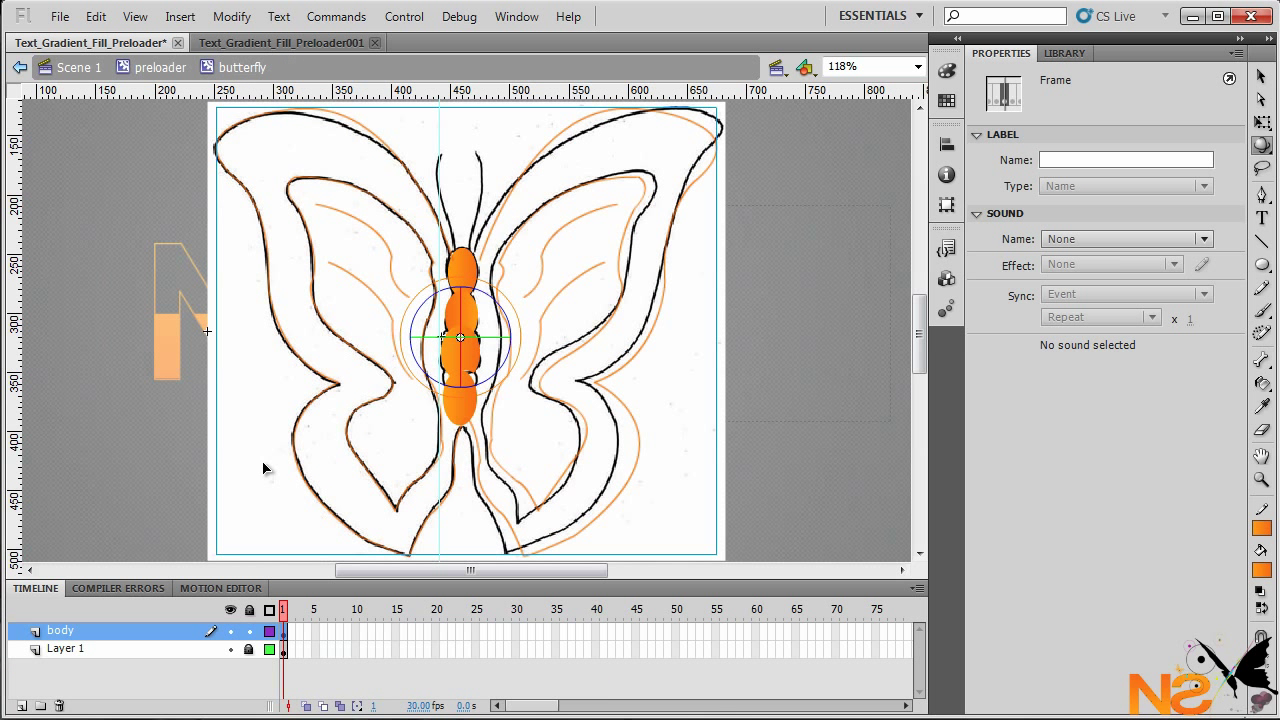
click(231, 649)
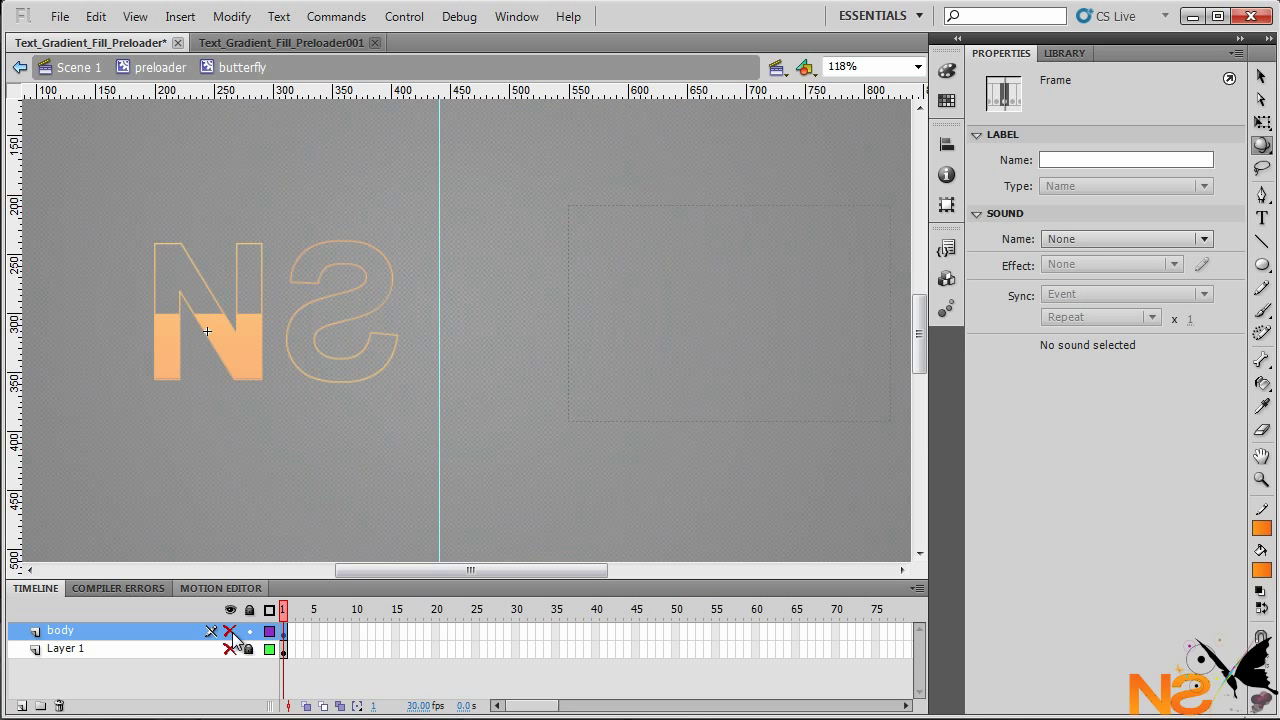
double_click(130, 651)
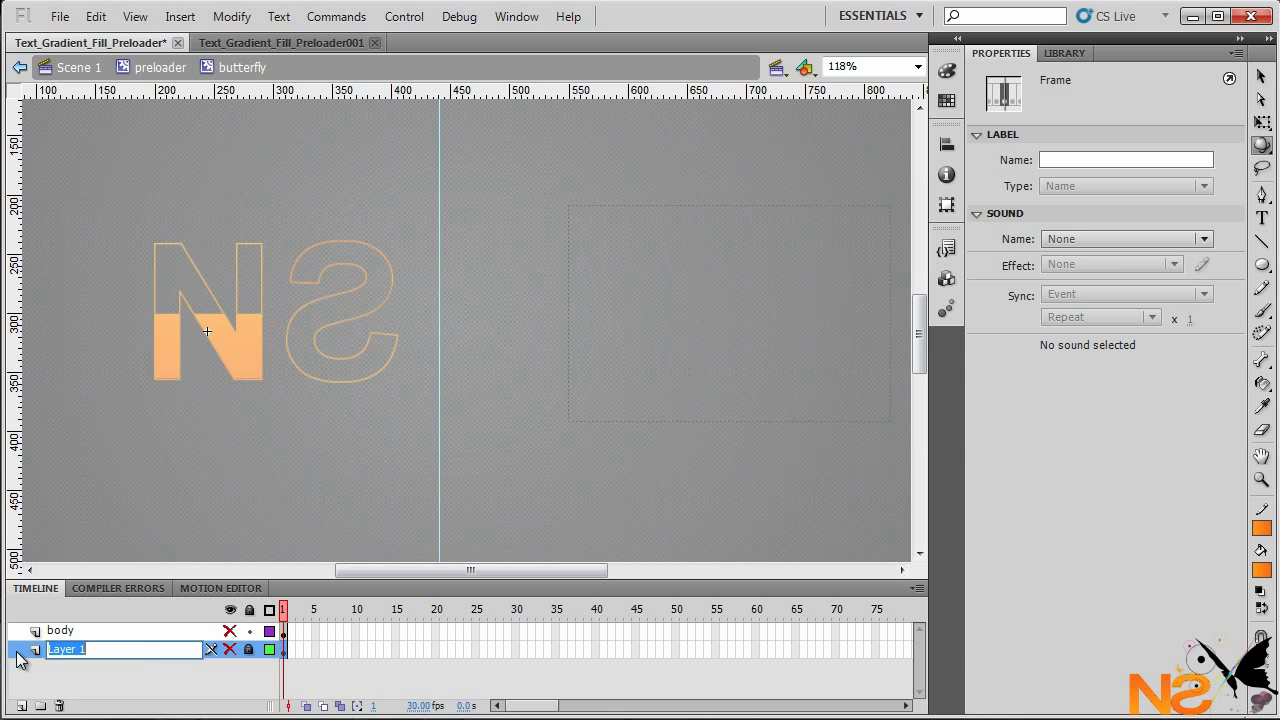
click(47, 690)
click(59, 706)
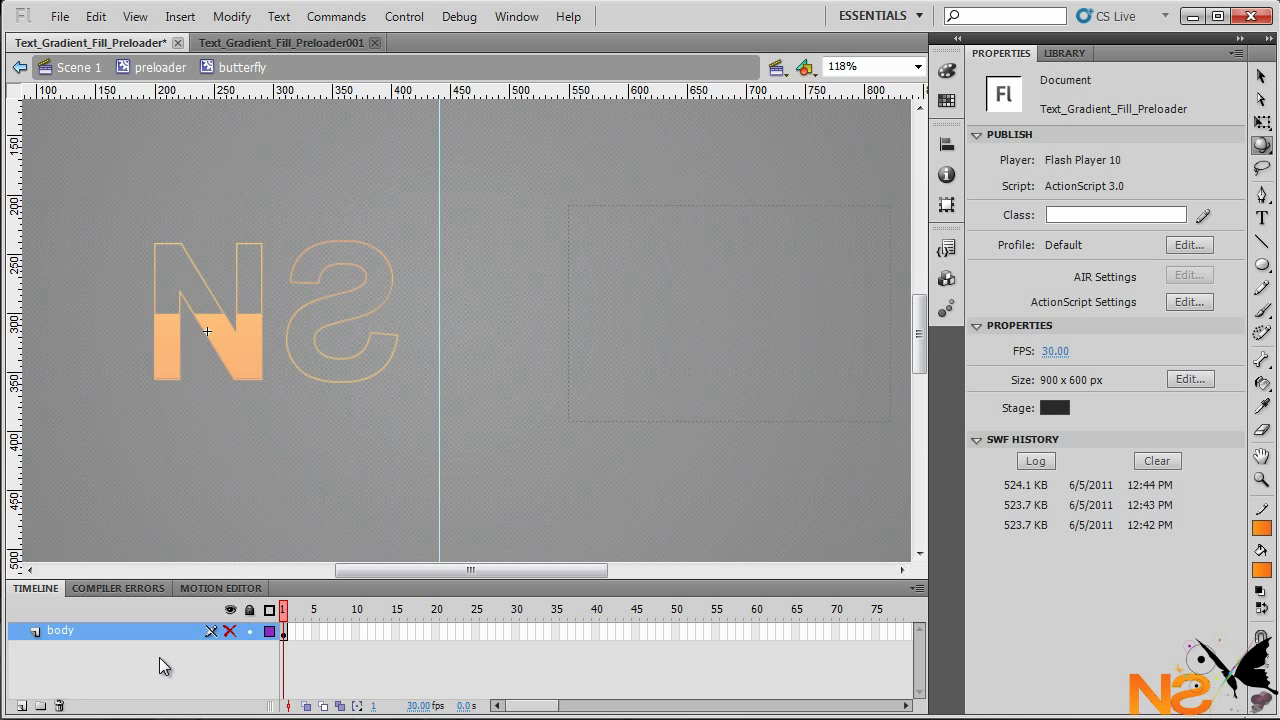
Step: Show the body layer again and select the butterfly body clip on stage
click(231, 631)
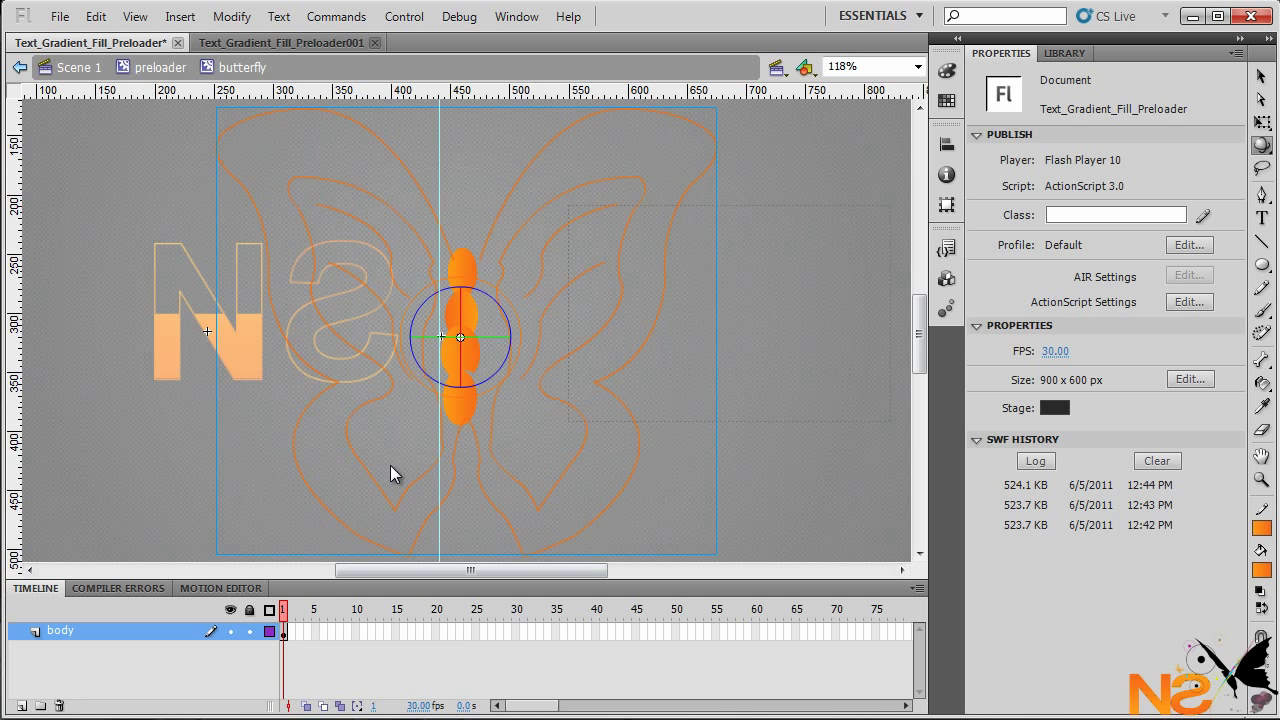
click(284, 632)
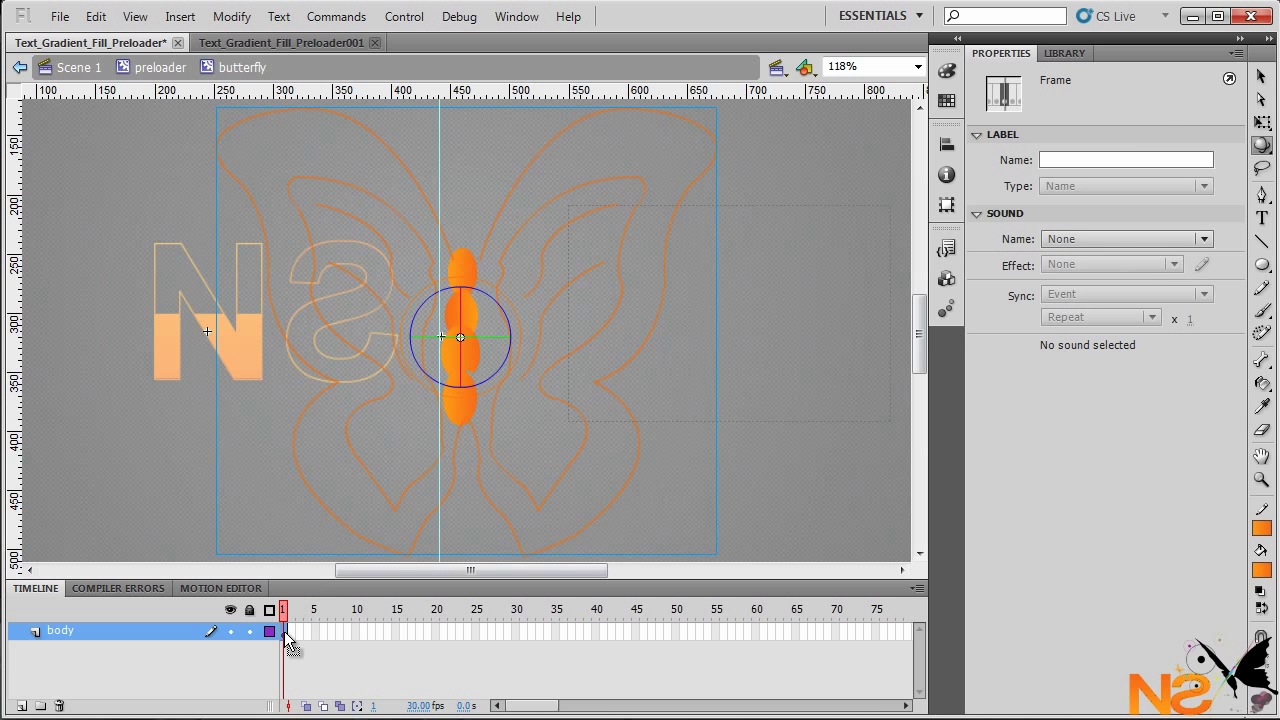
click(1261, 77)
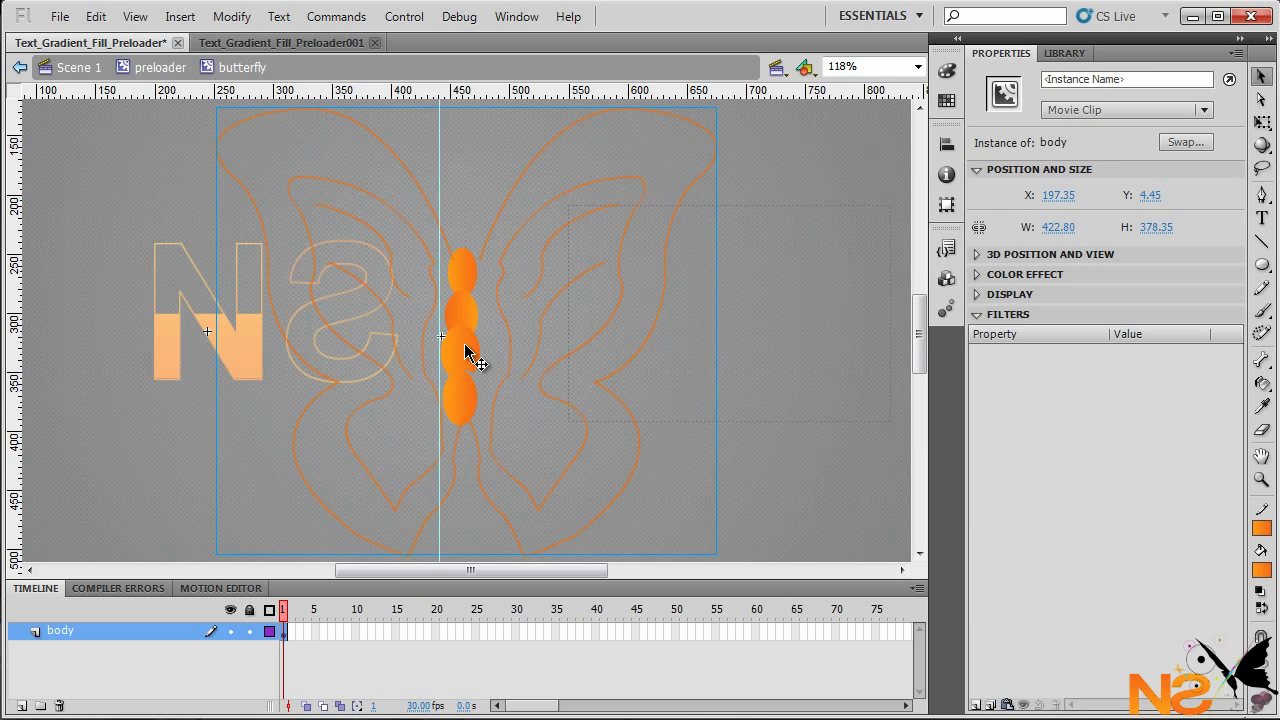
Step: Give the body layer a motion tween stretched to frame 50 and zoom the stage to 50%
right_click(287, 631)
click(391, 112)
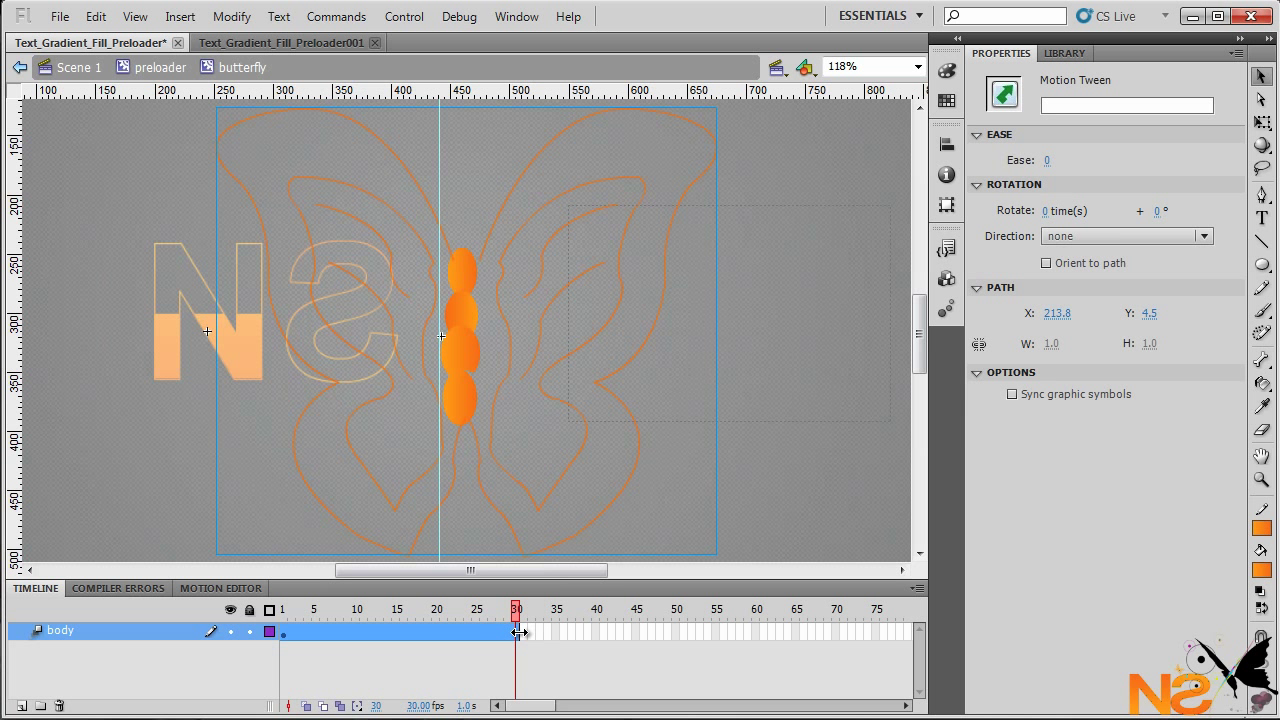
drag(518, 632, 677, 624)
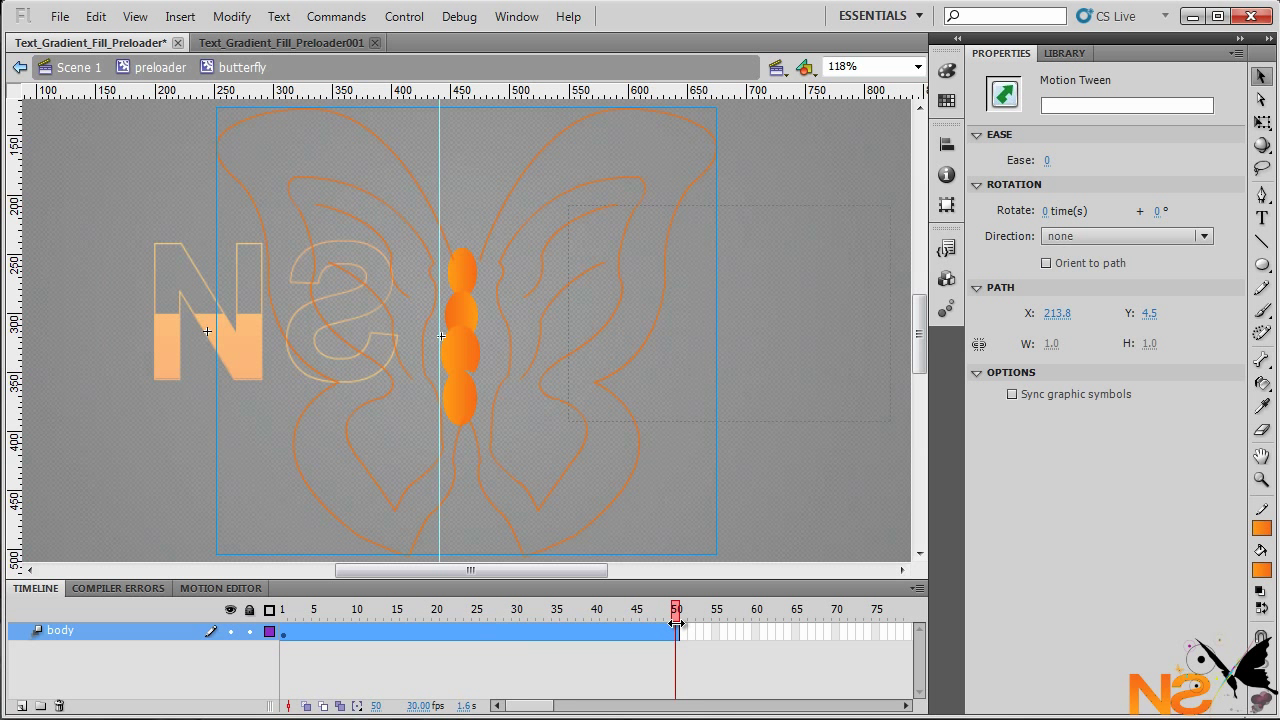
click(357, 632)
click(917, 66)
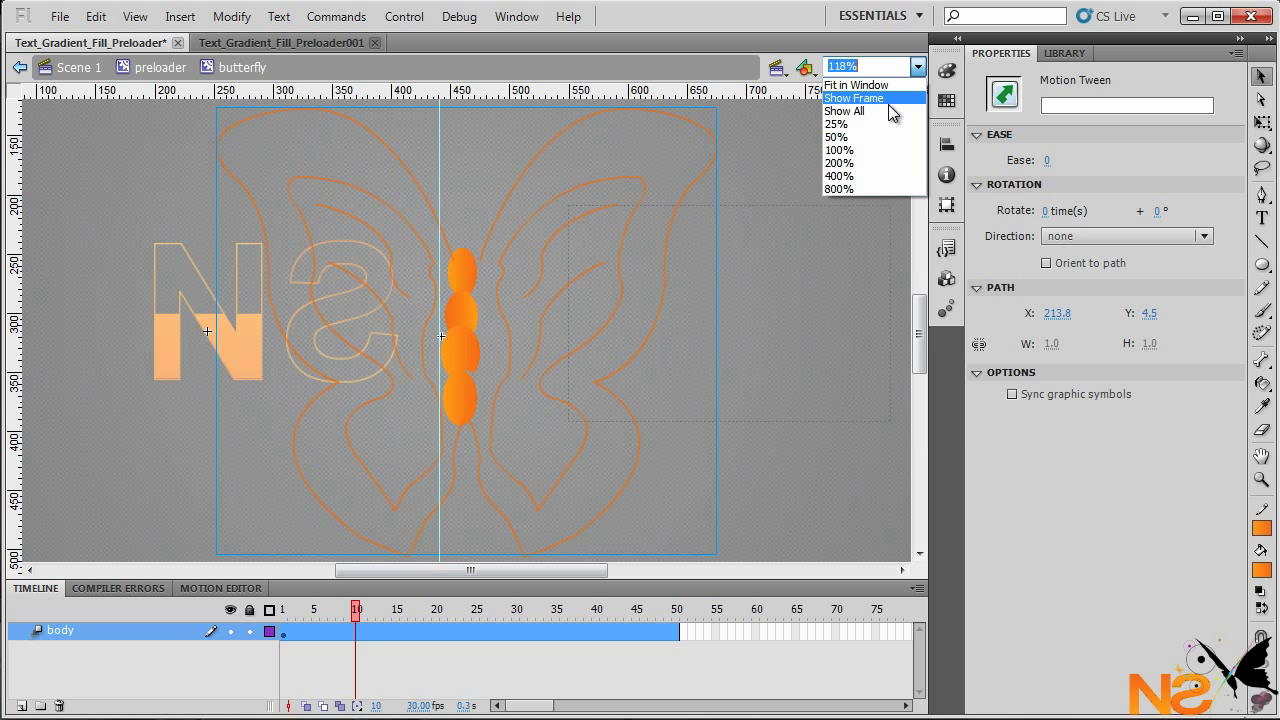
click(863, 135)
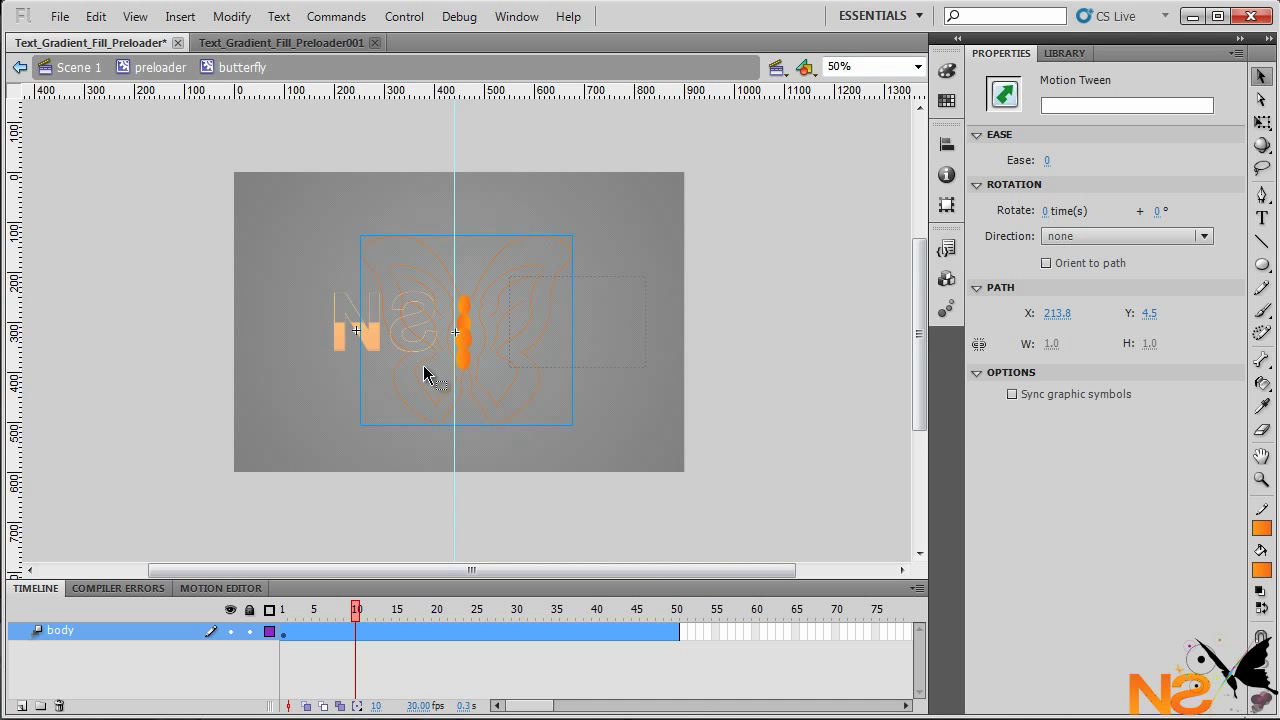
Step: Place the butterfly off-stage at lower left on frame 1 and onto the stage at frame 15
drag(474, 354, 124, 502)
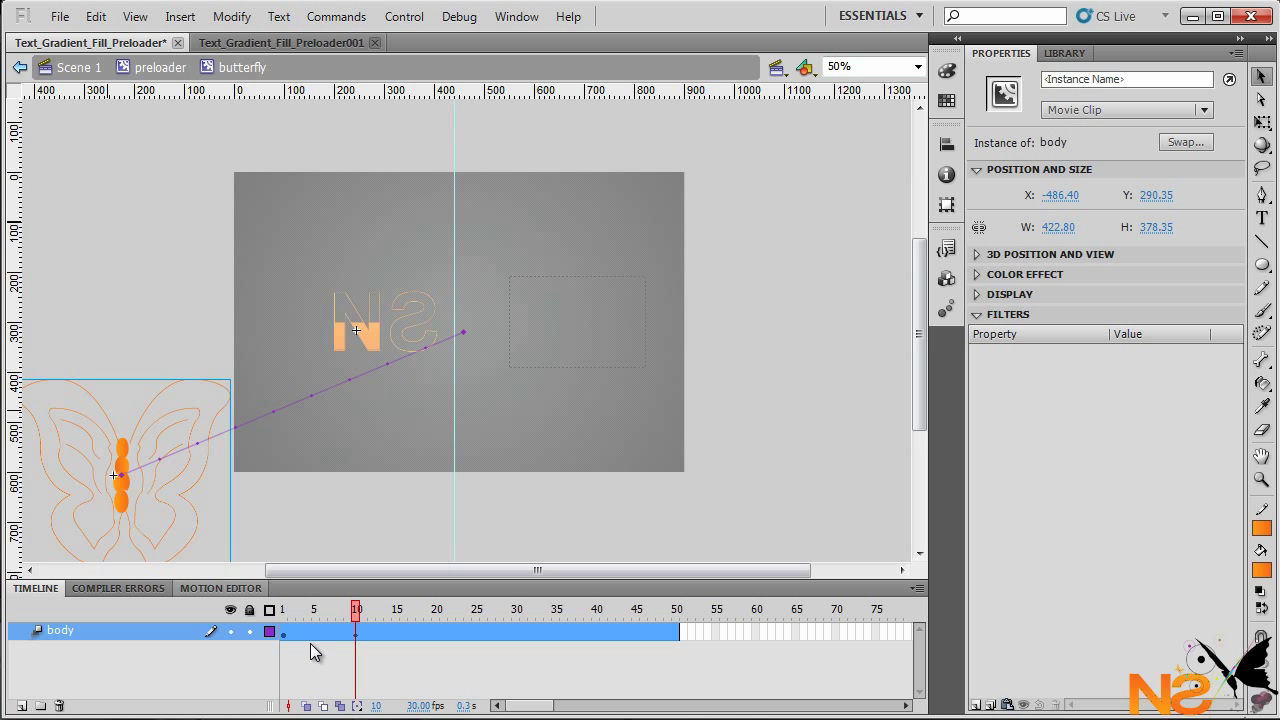
key(ctrl+z)
drag(356, 612, 291, 616)
click(286, 626)
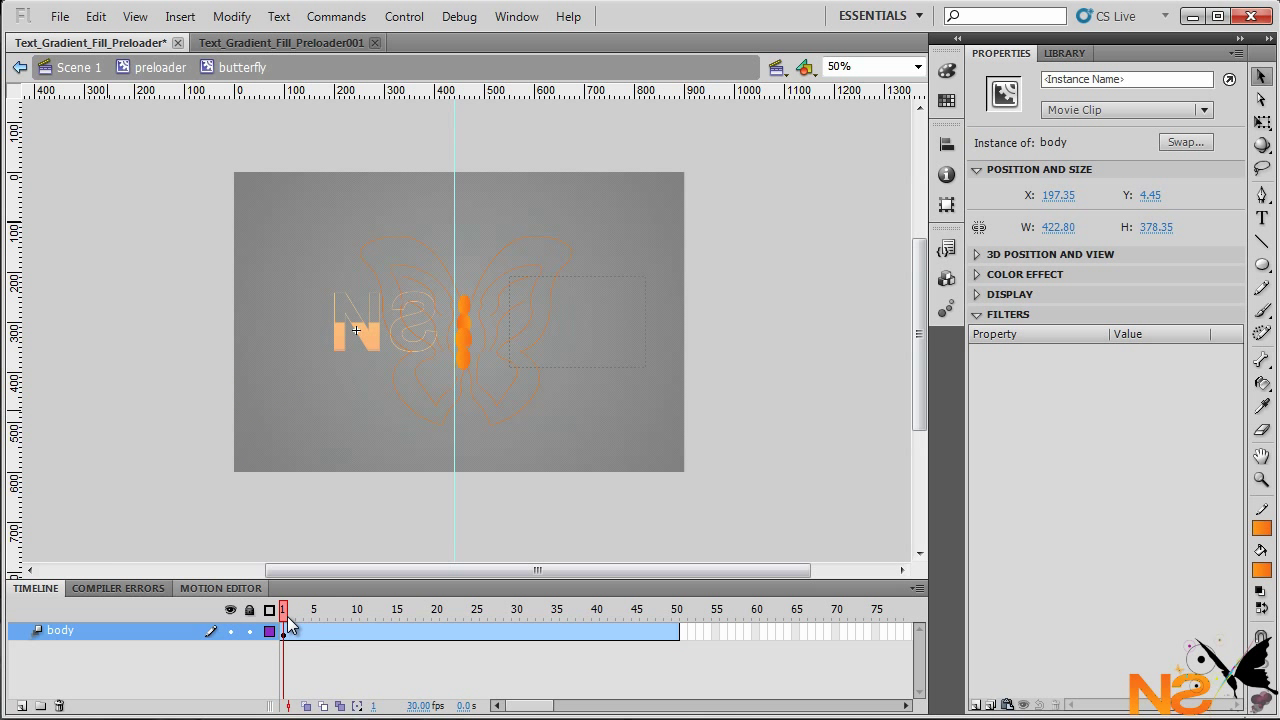
drag(467, 350, 134, 471)
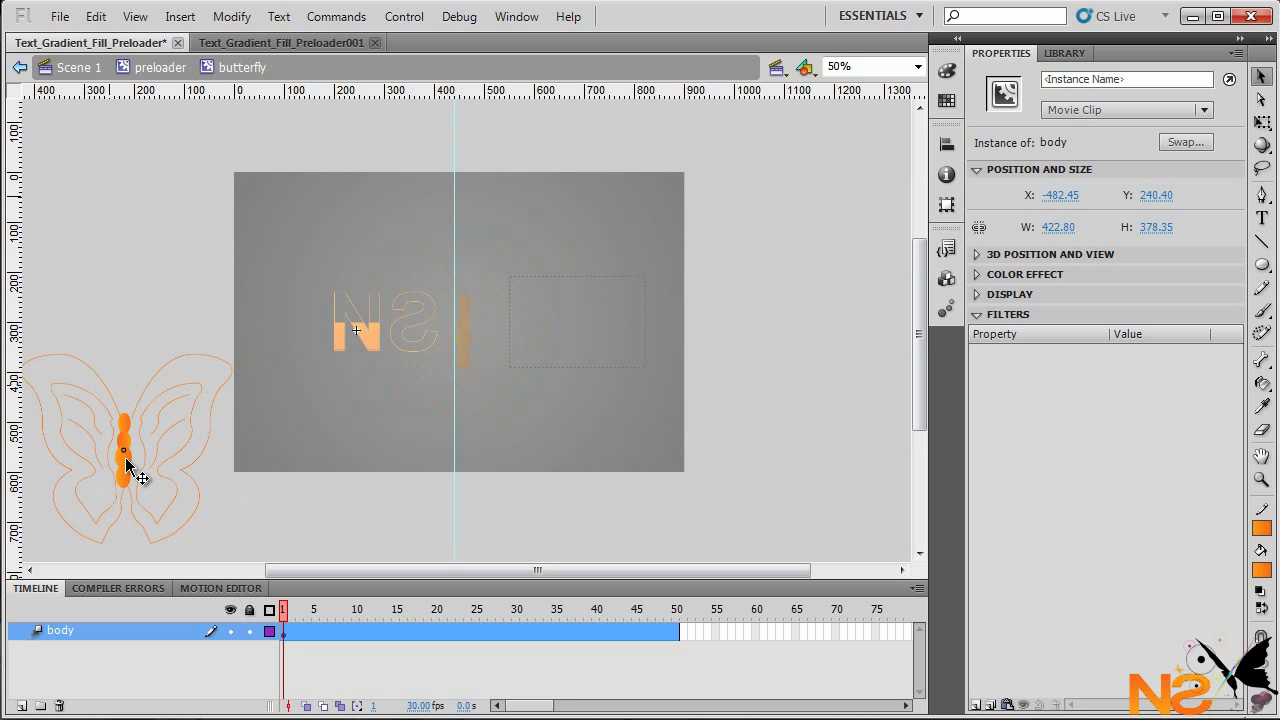
click(396, 631)
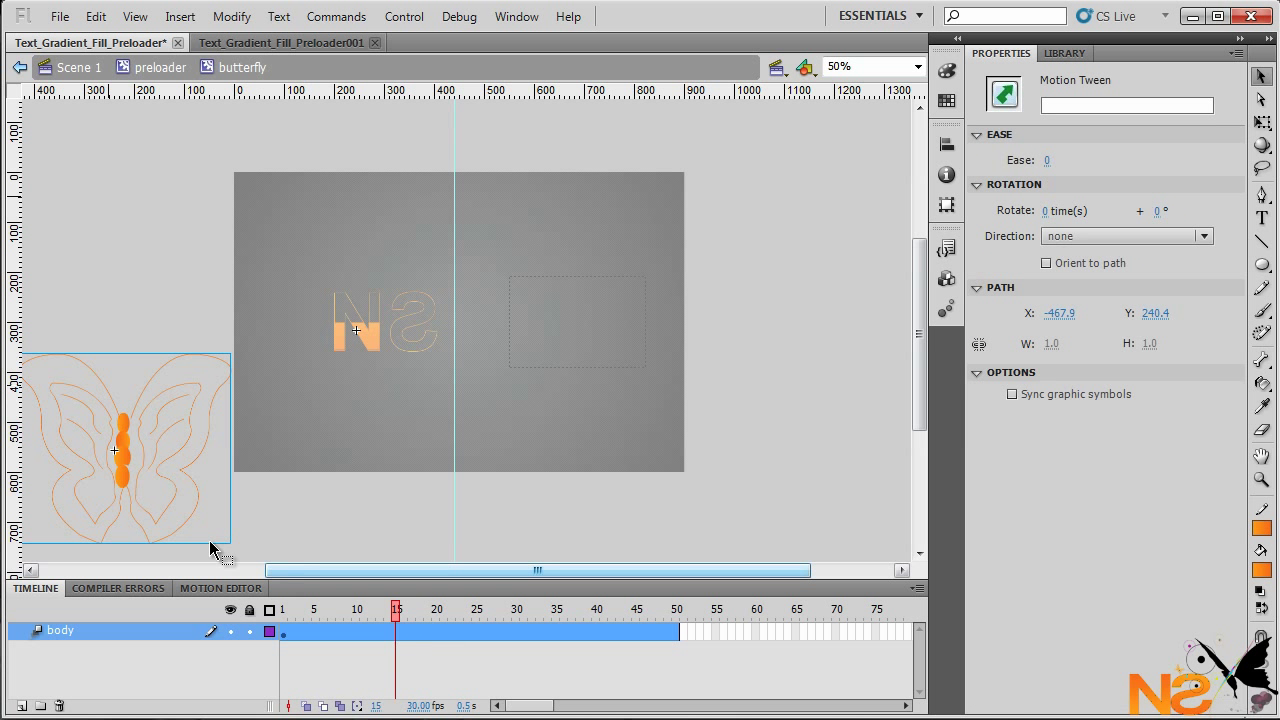
drag(134, 471, 303, 421)
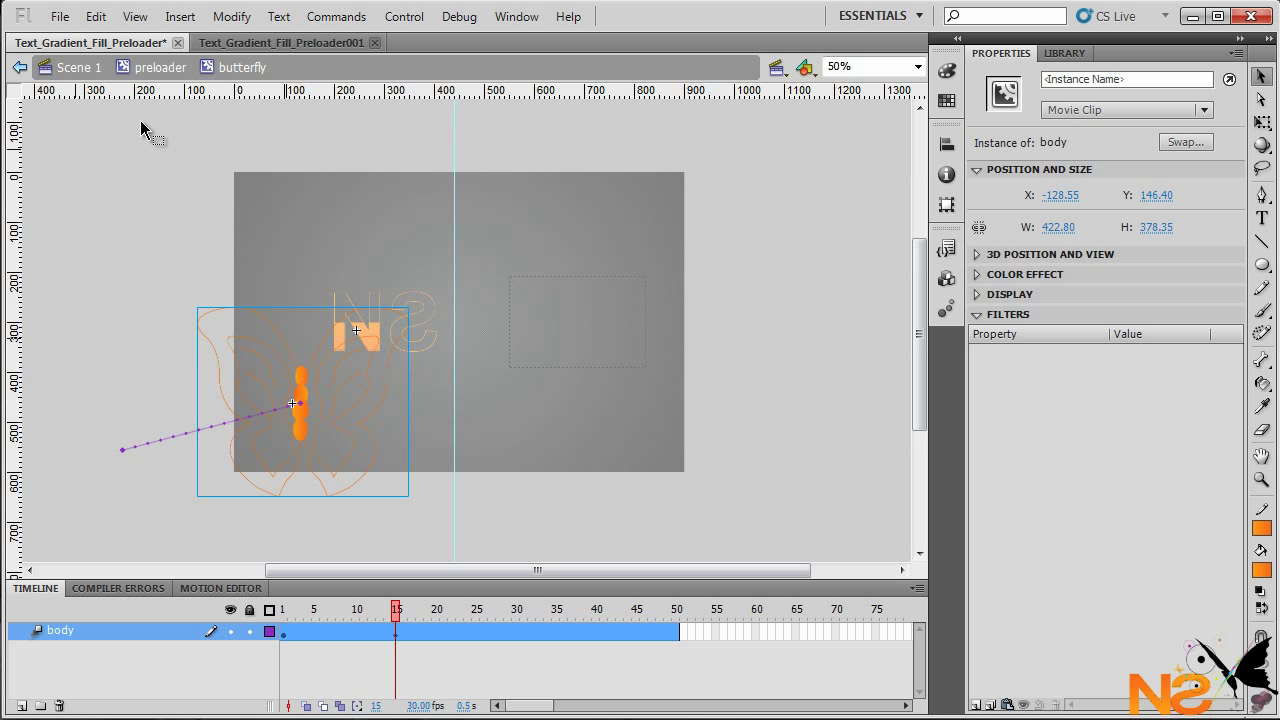
key(q)
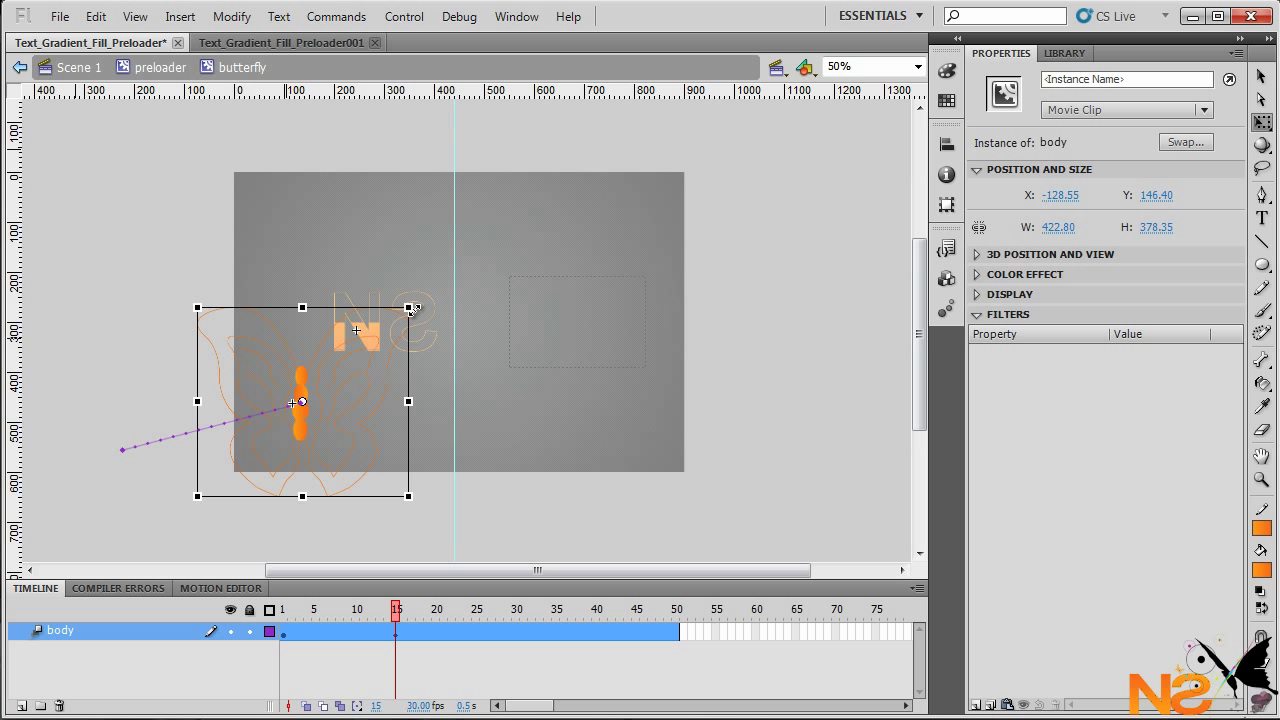
Step: Shrink the butterfly at frame 15, then raise it and shrink it further at frame 30
drag(409, 308, 380, 339)
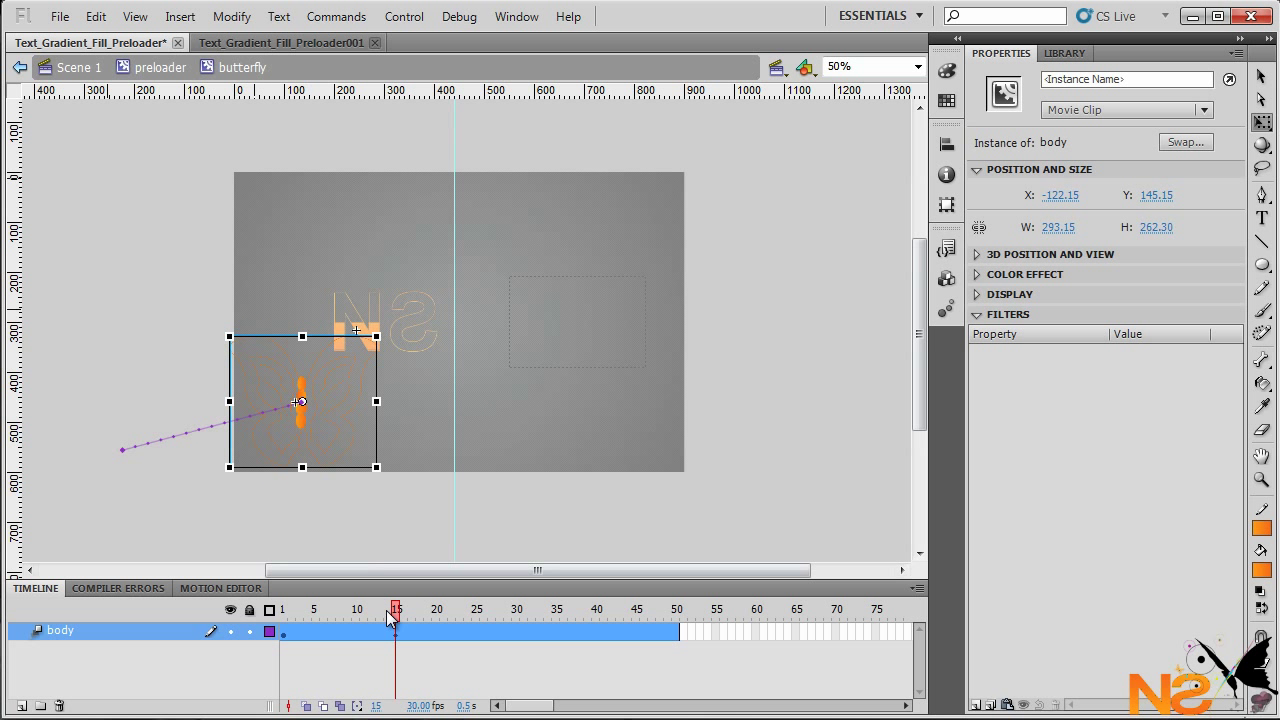
drag(396, 617, 518, 618)
click(518, 628)
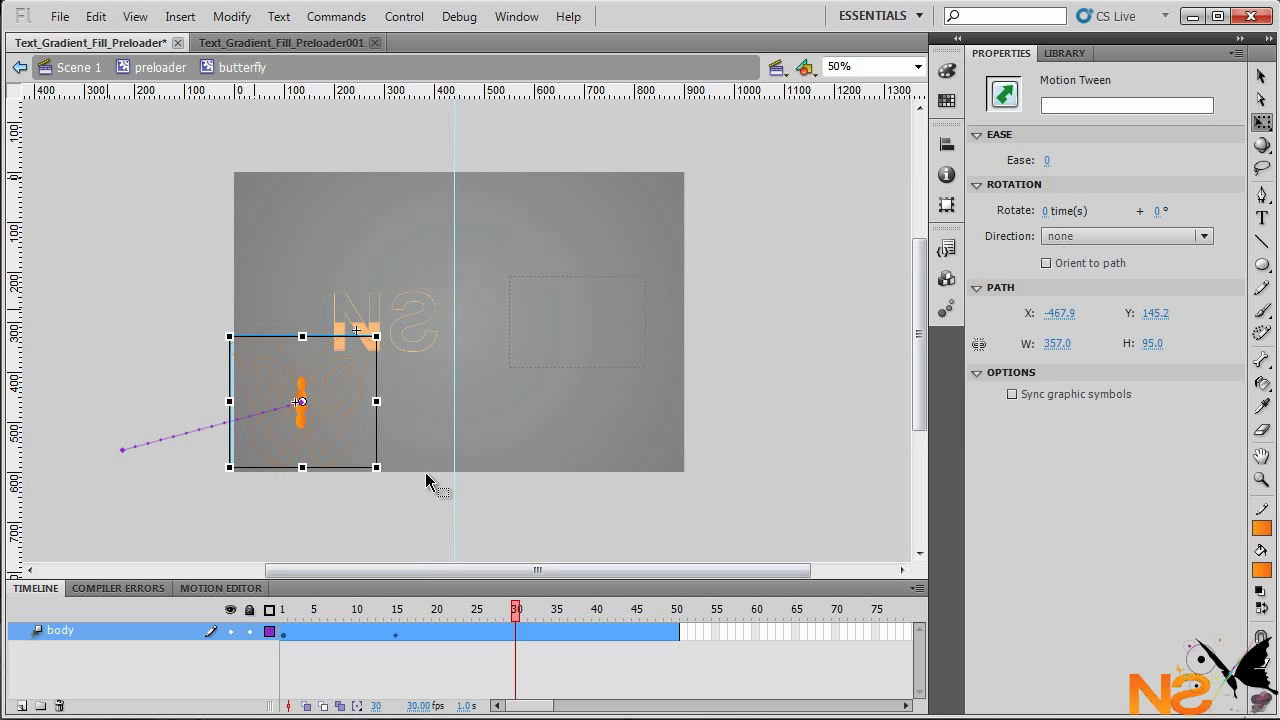
click(335, 396)
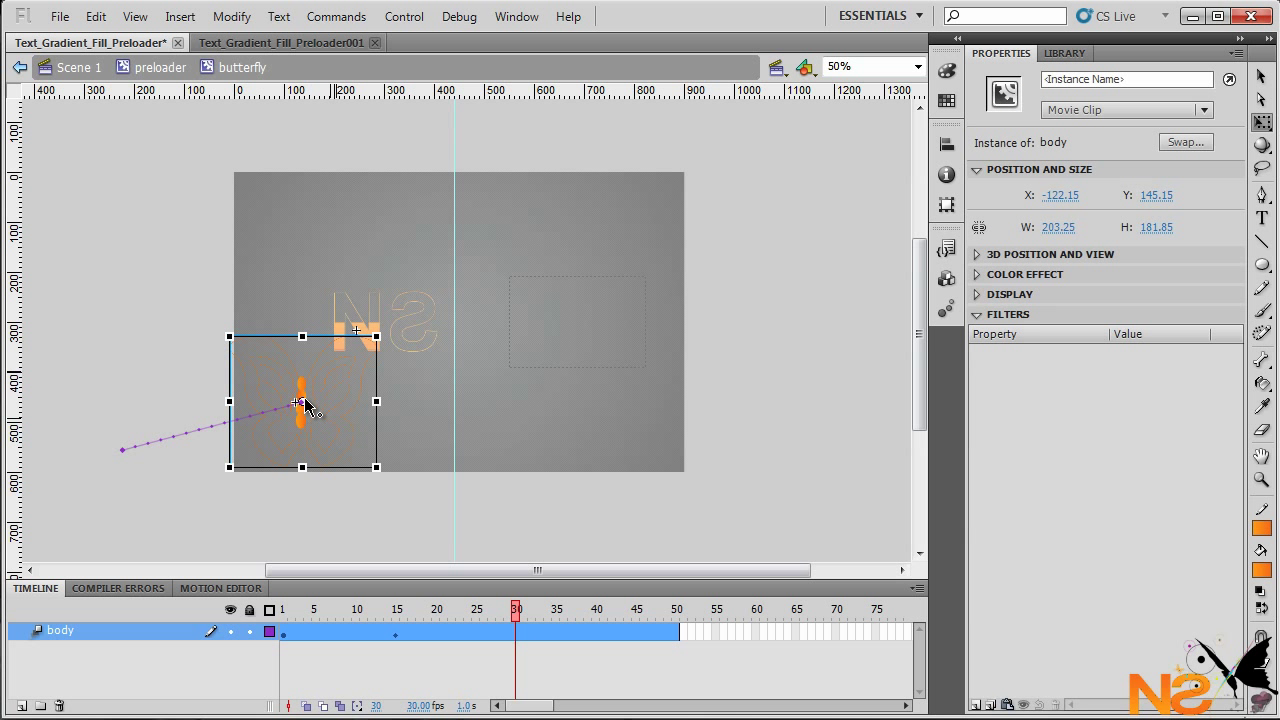
drag(300, 392, 294, 291)
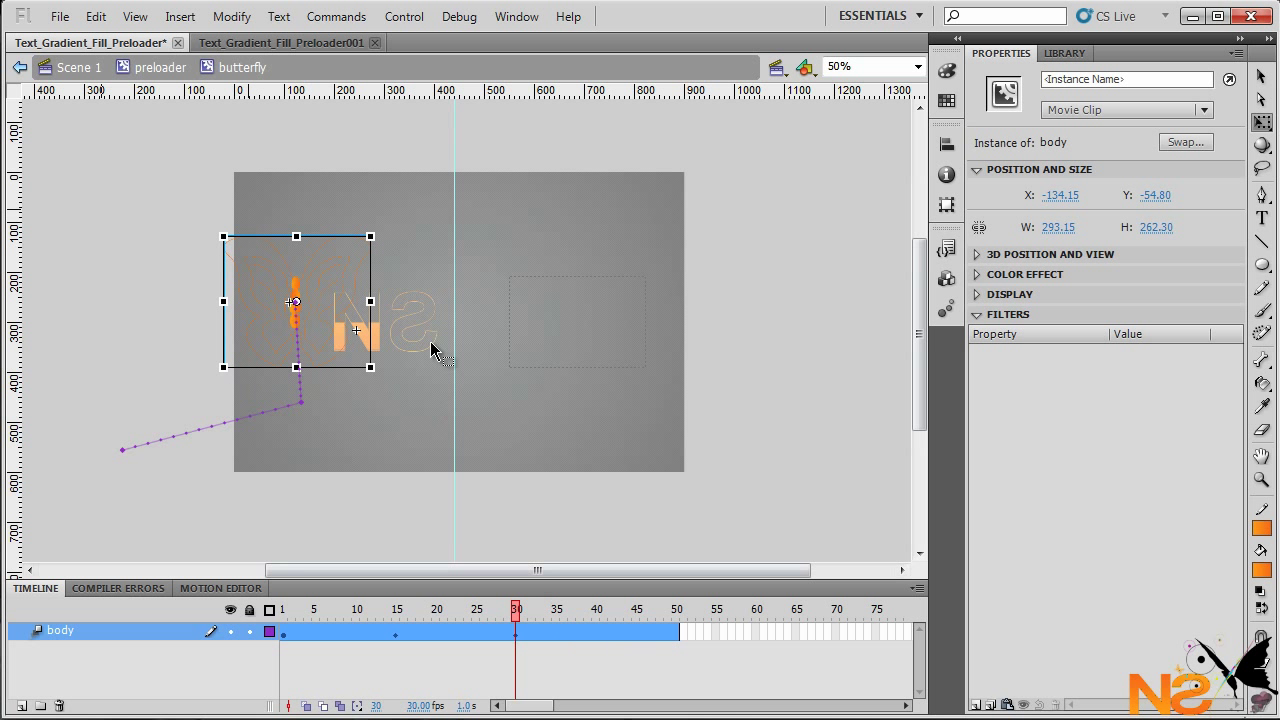
drag(370, 233, 356, 250)
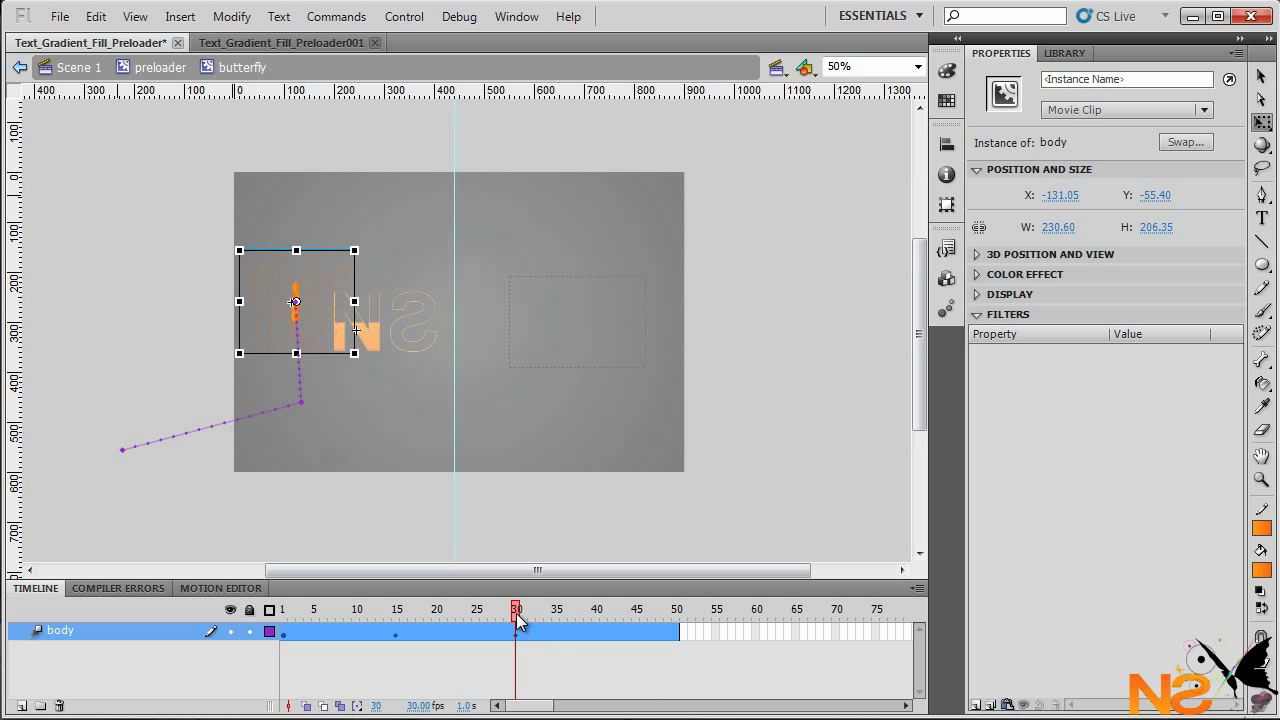
Step: At frame 50, move the butterfly above the S and scale it smaller
drag(516, 612, 686, 614)
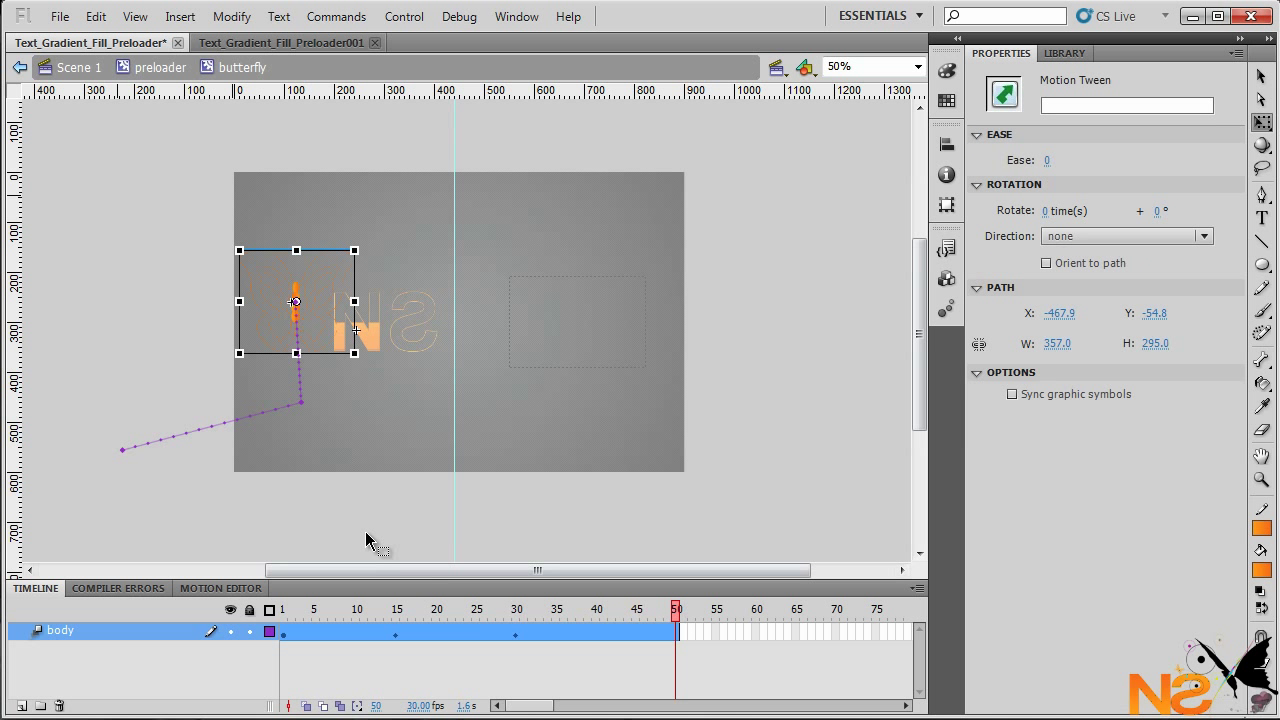
click(294, 297)
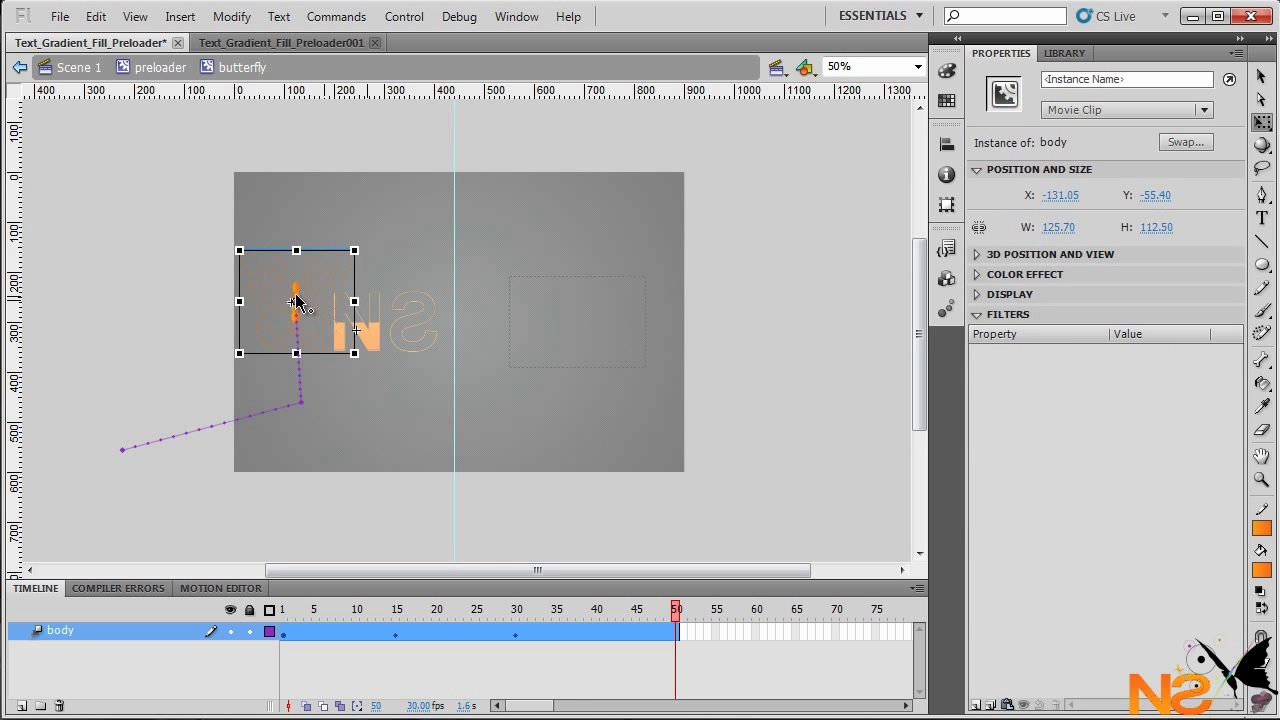
drag(294, 297, 415, 279)
drag(473, 234, 450, 254)
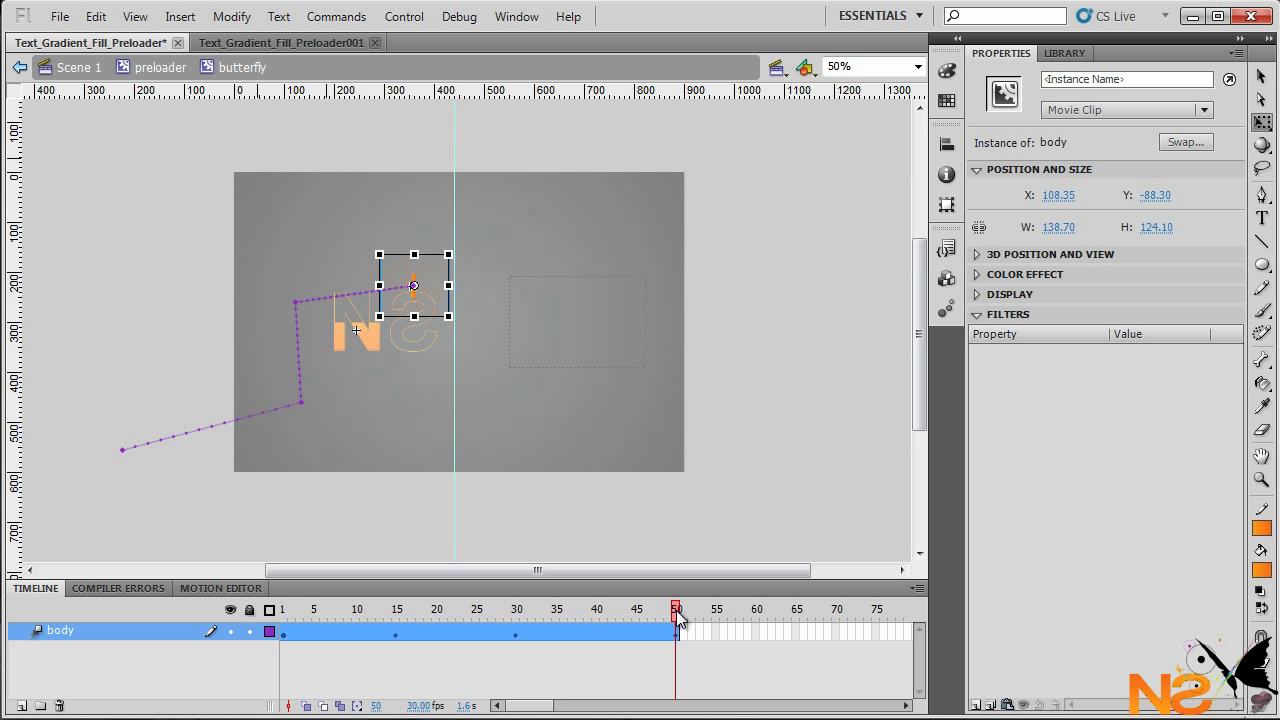
drag(678, 617, 268, 638)
click(265, 636)
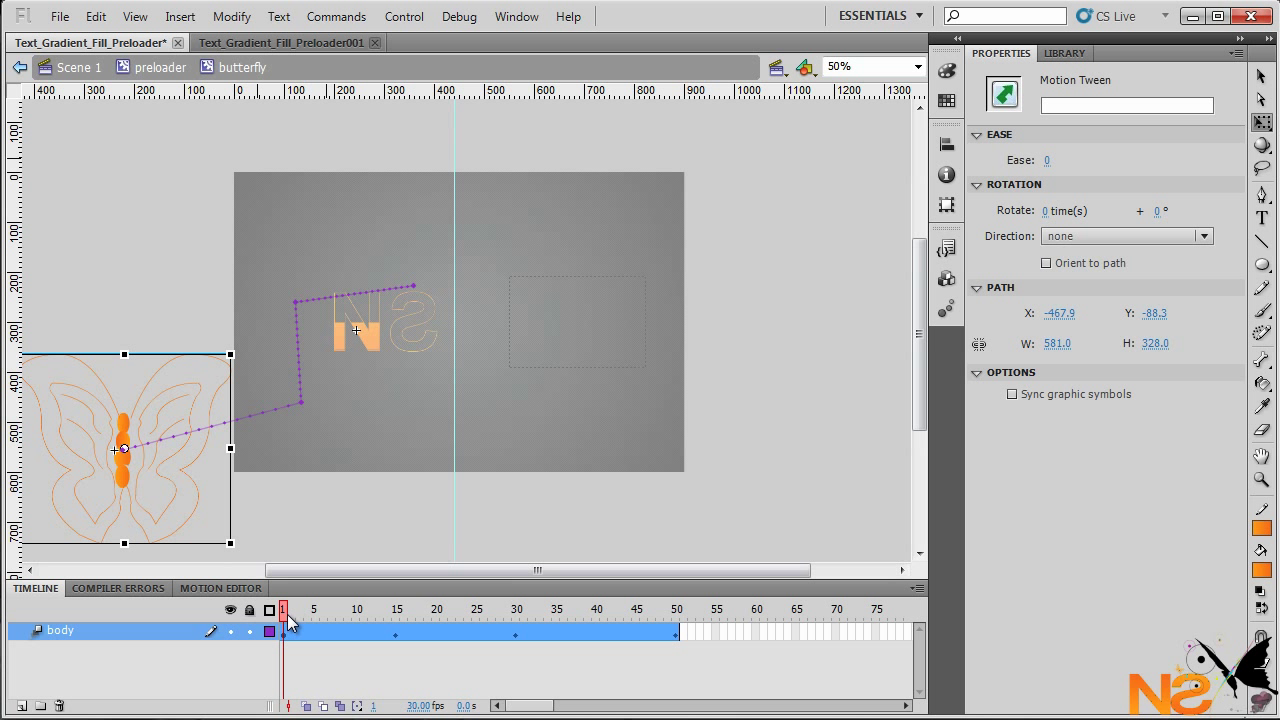
Step: Tilt the butterfly in 3D at frame 1 and turn its wings upright at frame 15
click(1262, 145)
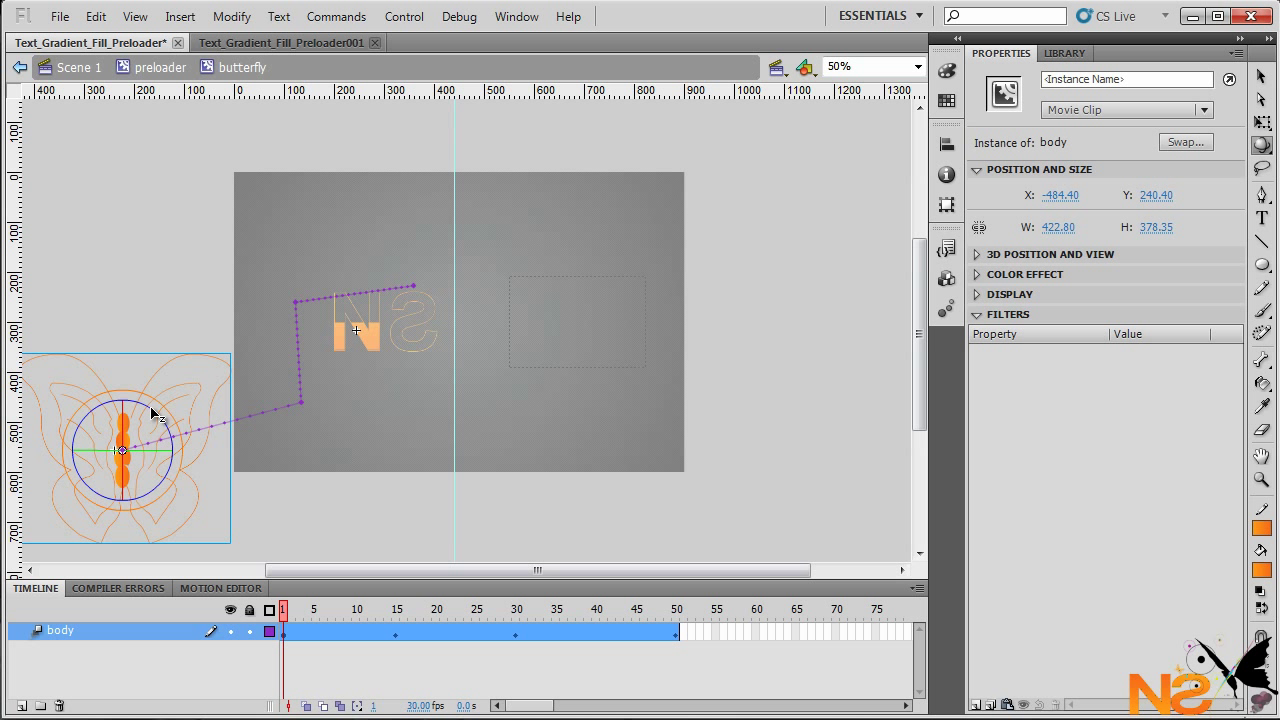
drag(155, 415, 175, 458)
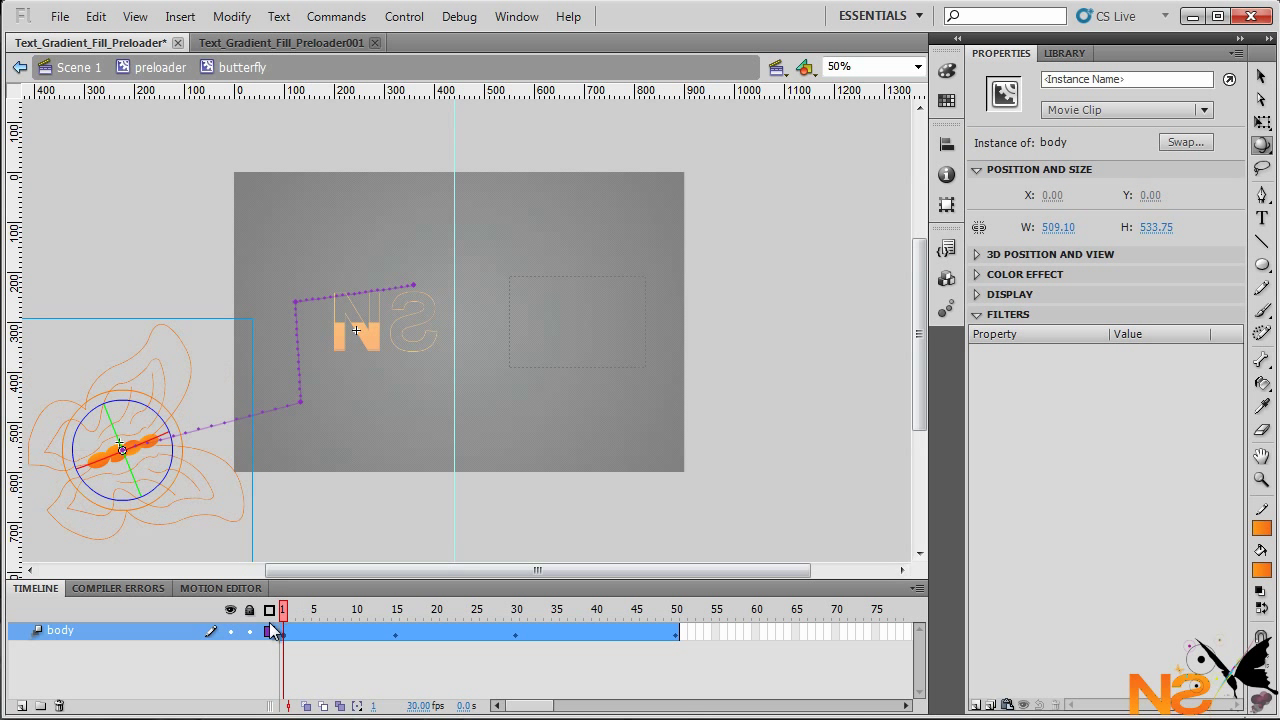
drag(272, 630, 398, 620)
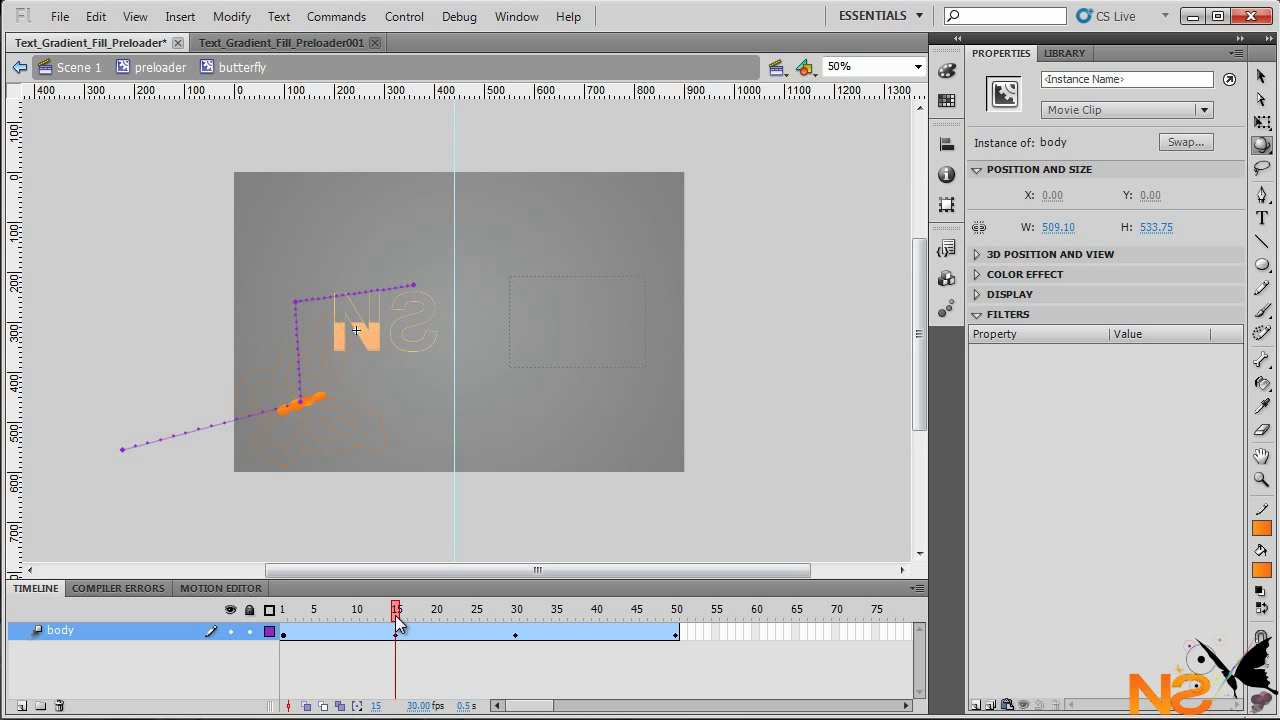
click(398, 624)
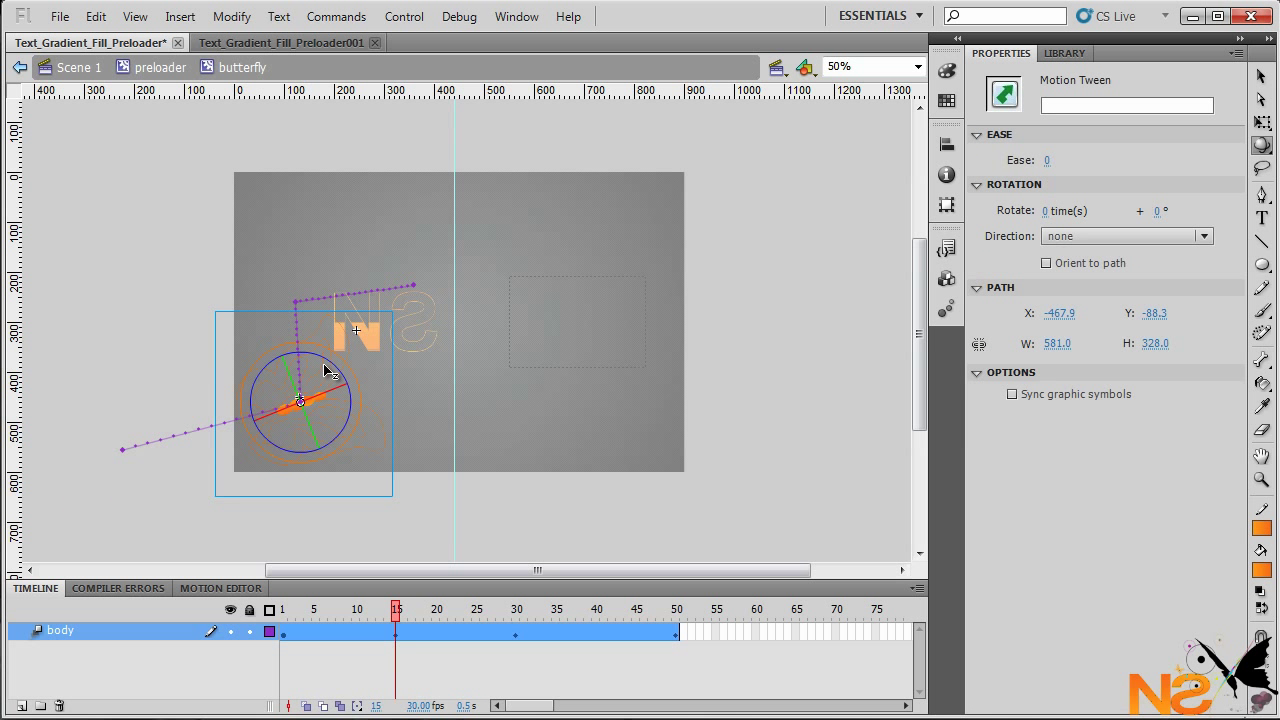
drag(330, 365, 258, 366)
drag(396, 612, 350, 618)
click(350, 618)
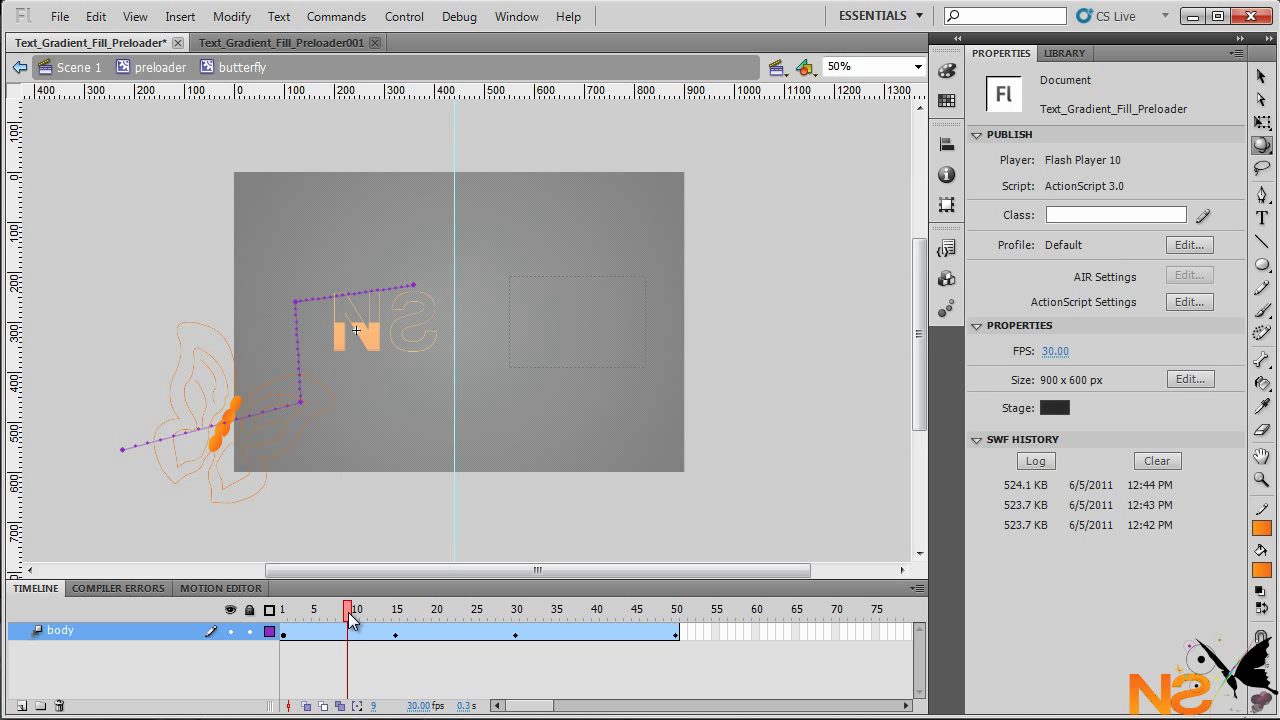
Step: Rotate the butterfly in 3D at frames 29 and 49, then preview the flight
drag(350, 618, 508, 570)
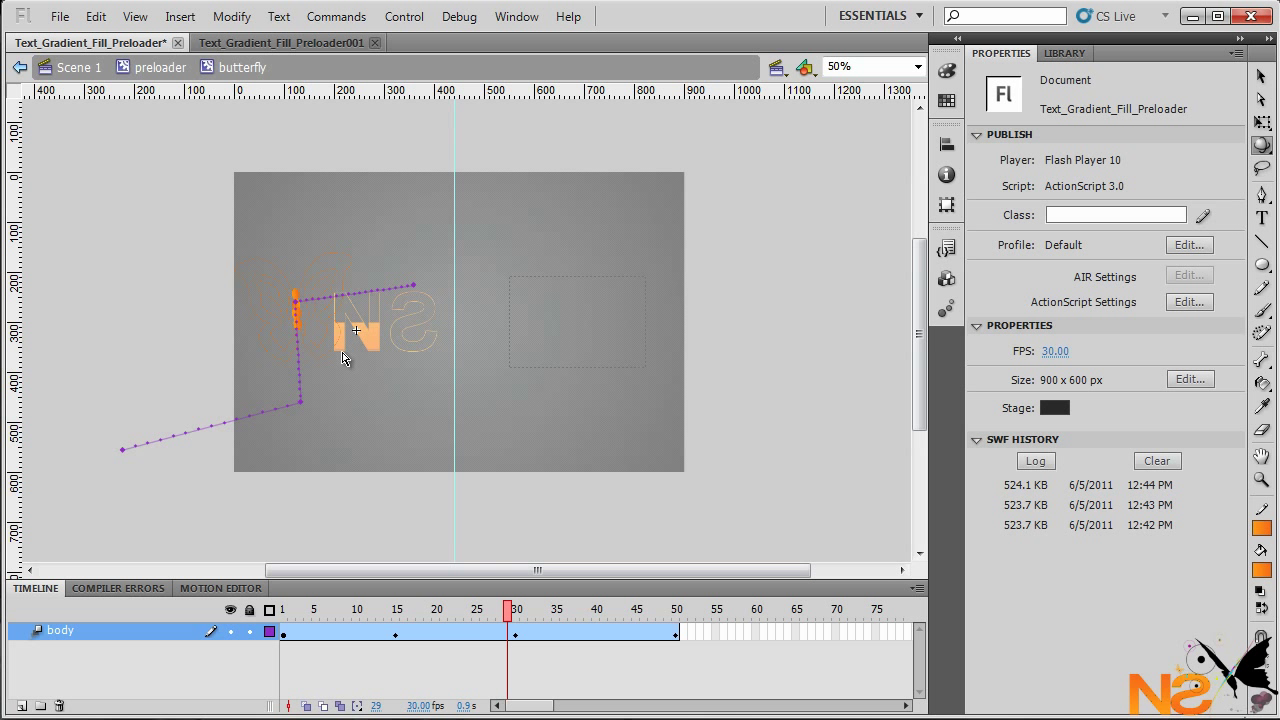
click(510, 634)
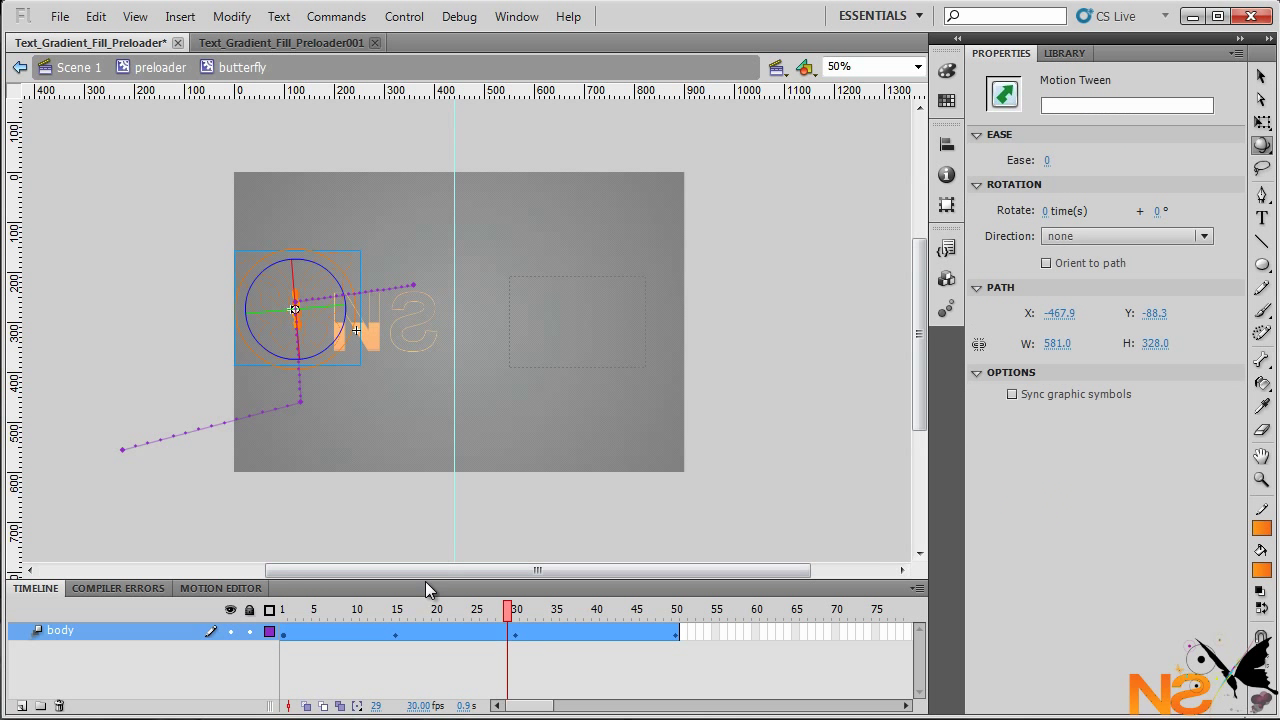
drag(325, 272, 356, 334)
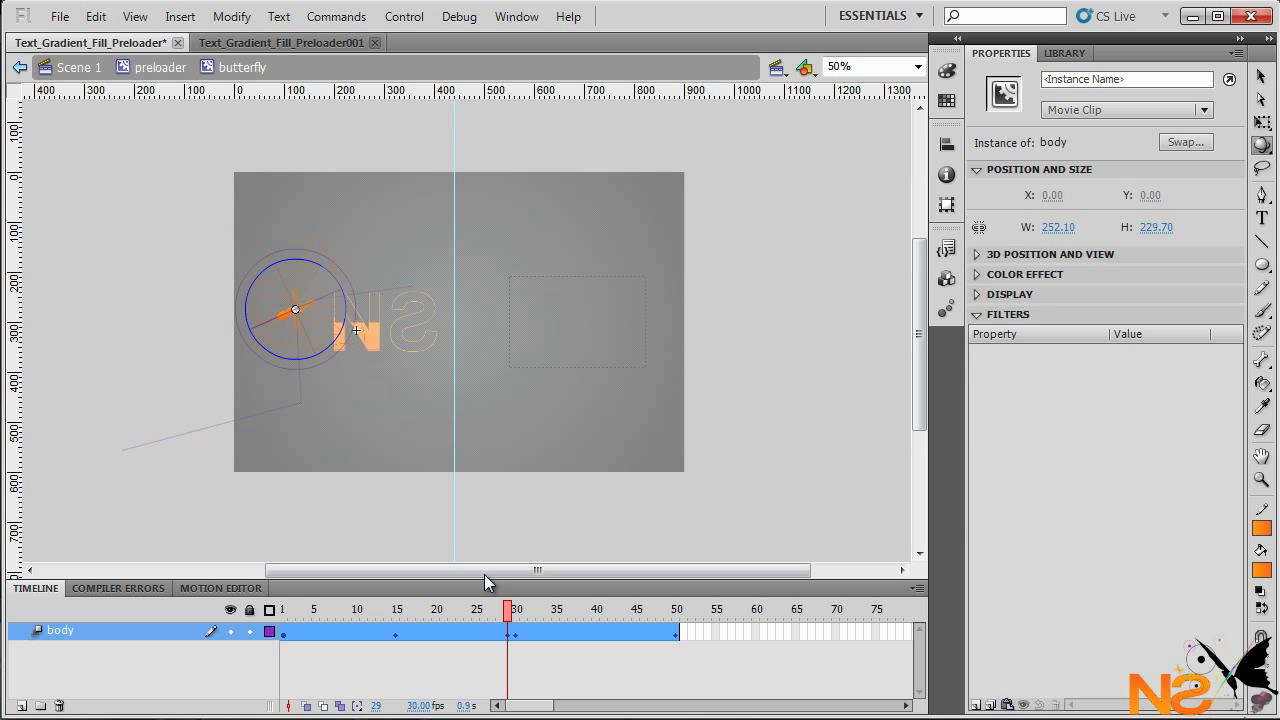
drag(512, 614, 668, 622)
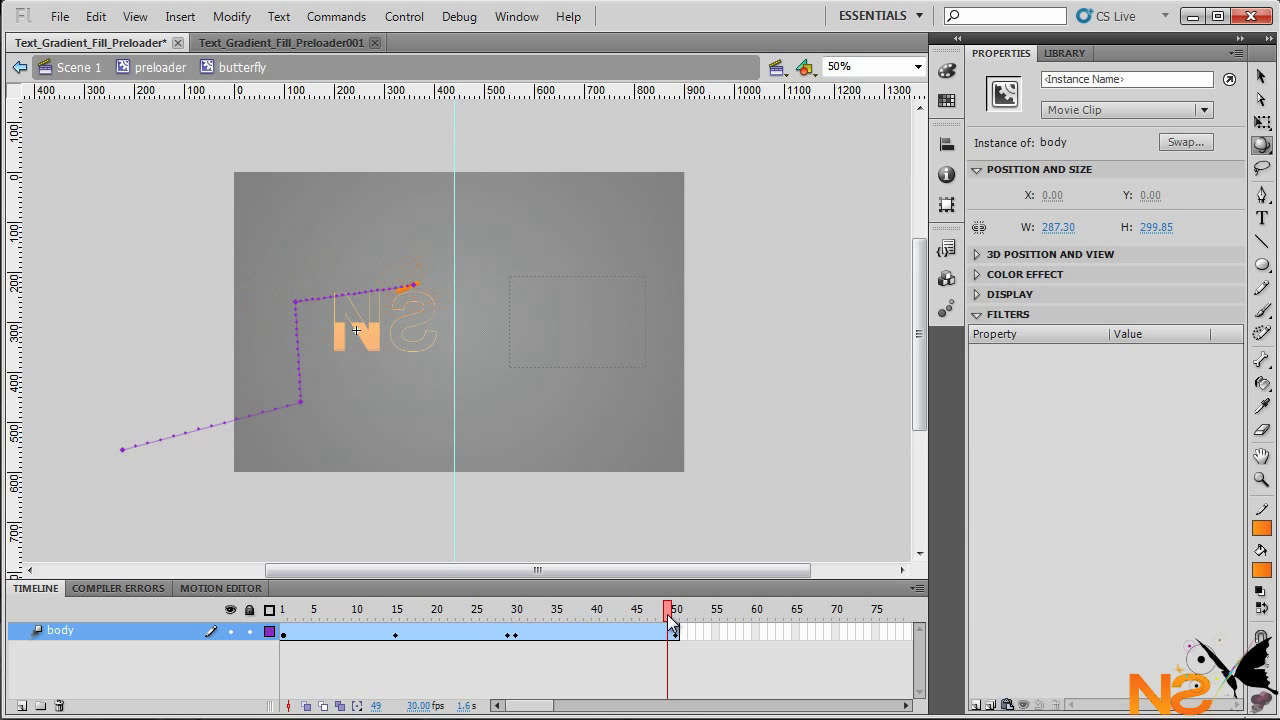
click(355, 300)
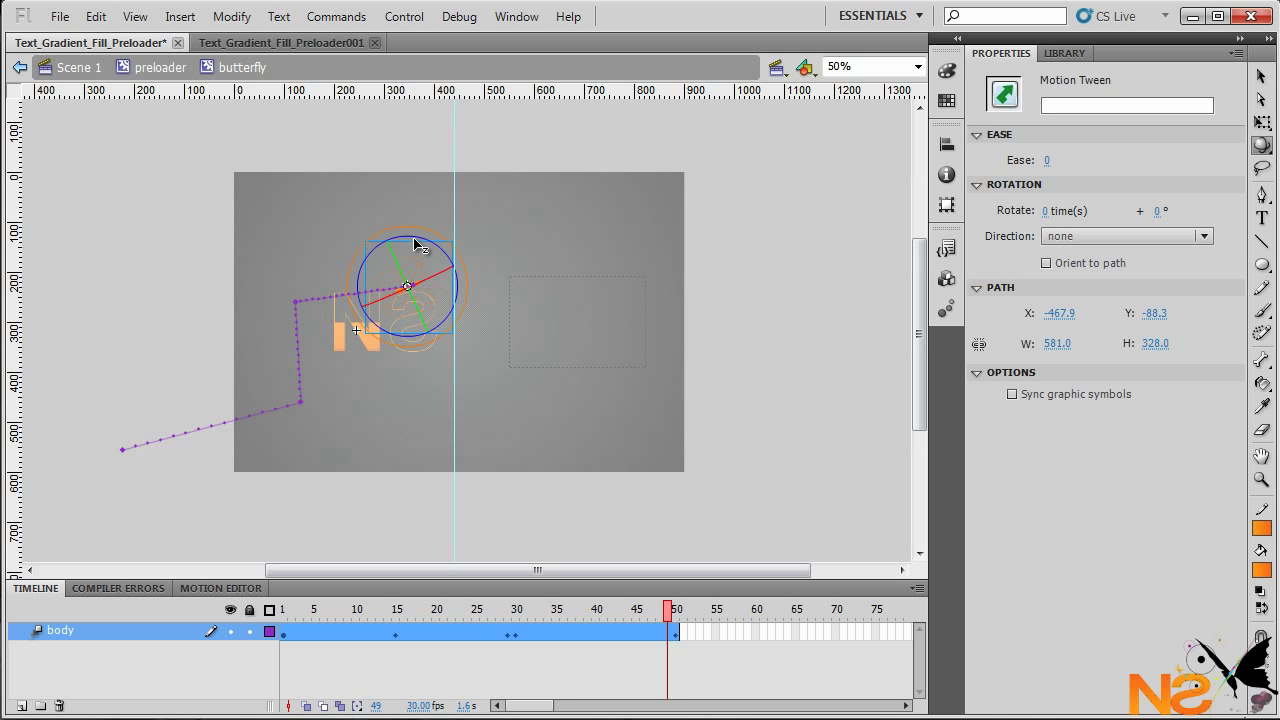
drag(416, 244, 331, 251)
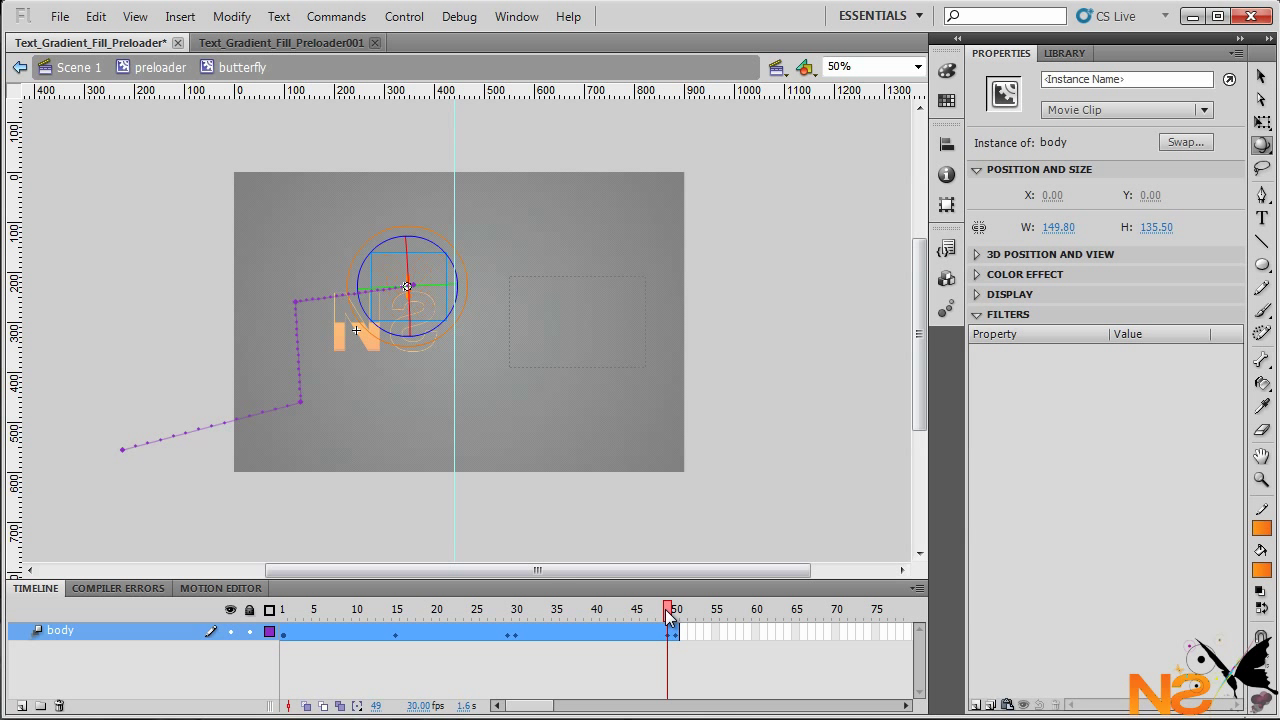
drag(666, 609, 348, 634)
Step: Add a new layer above body named AS
click(194, 480)
click(58, 660)
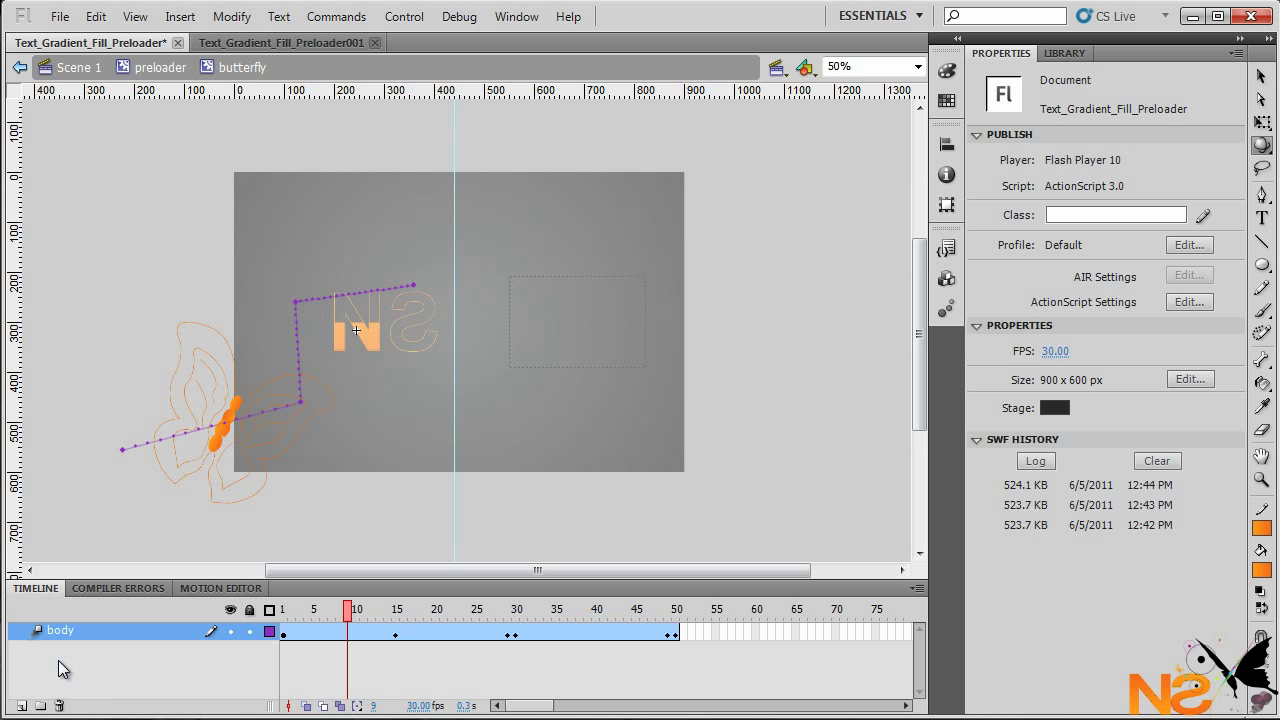
click(22, 703)
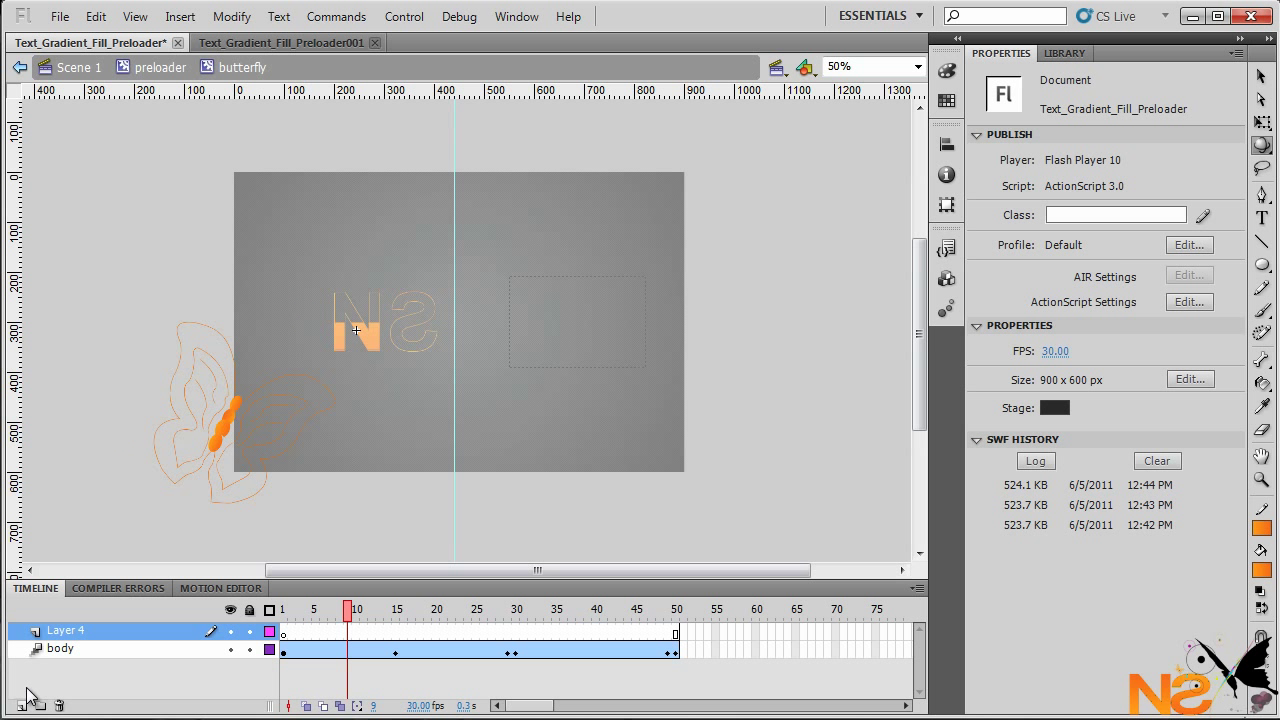
double_click(58, 633)
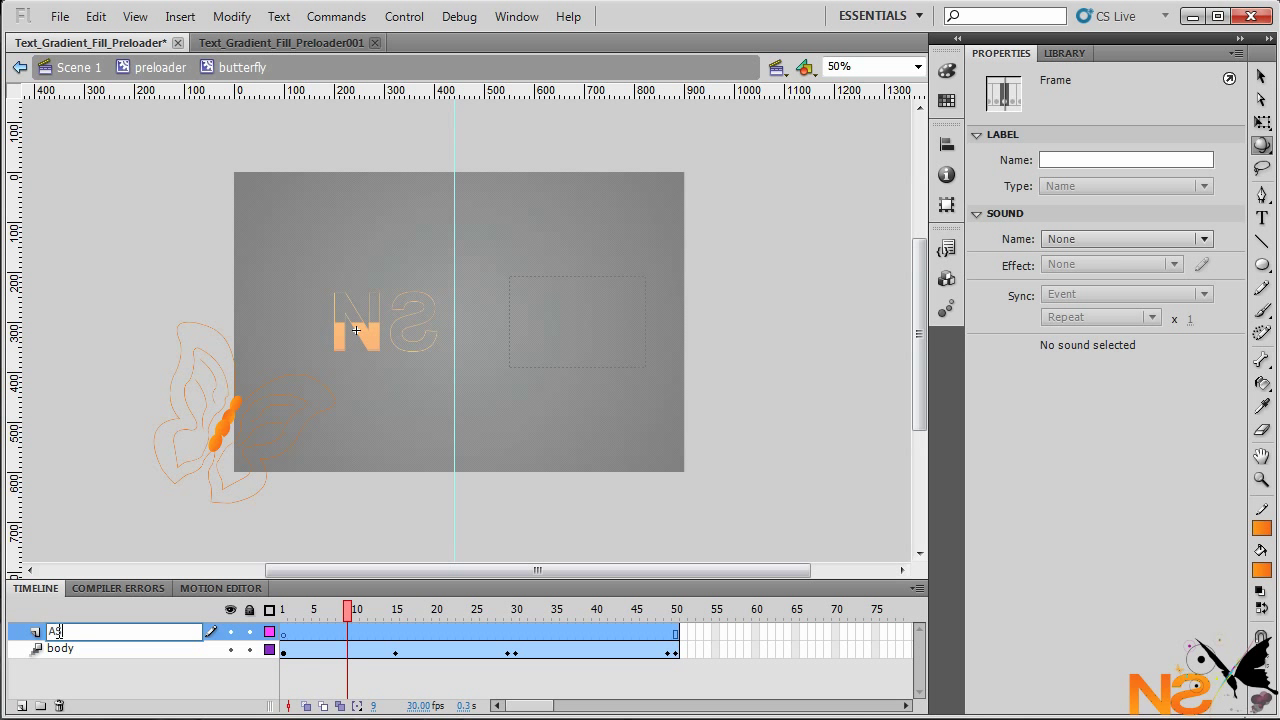
key(Return)
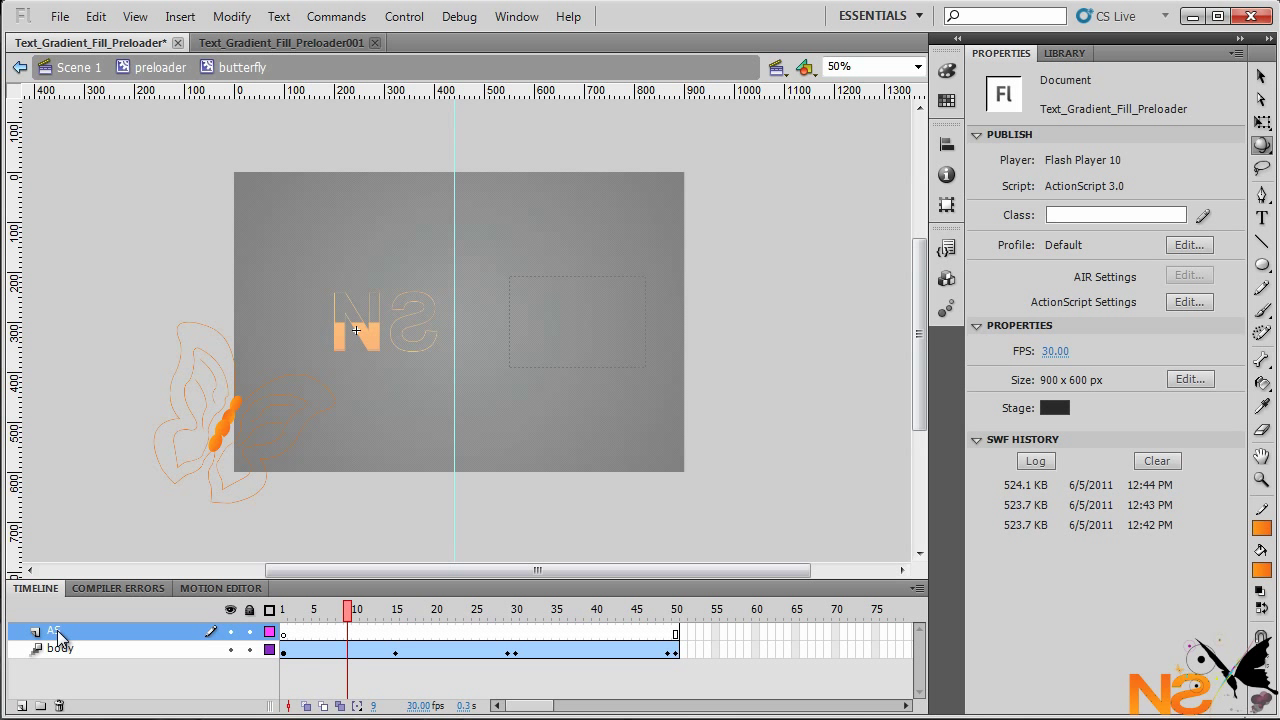
Step: Put a blank keyframe at frame 50 of the AS layer containing the script stop();
click(677, 634)
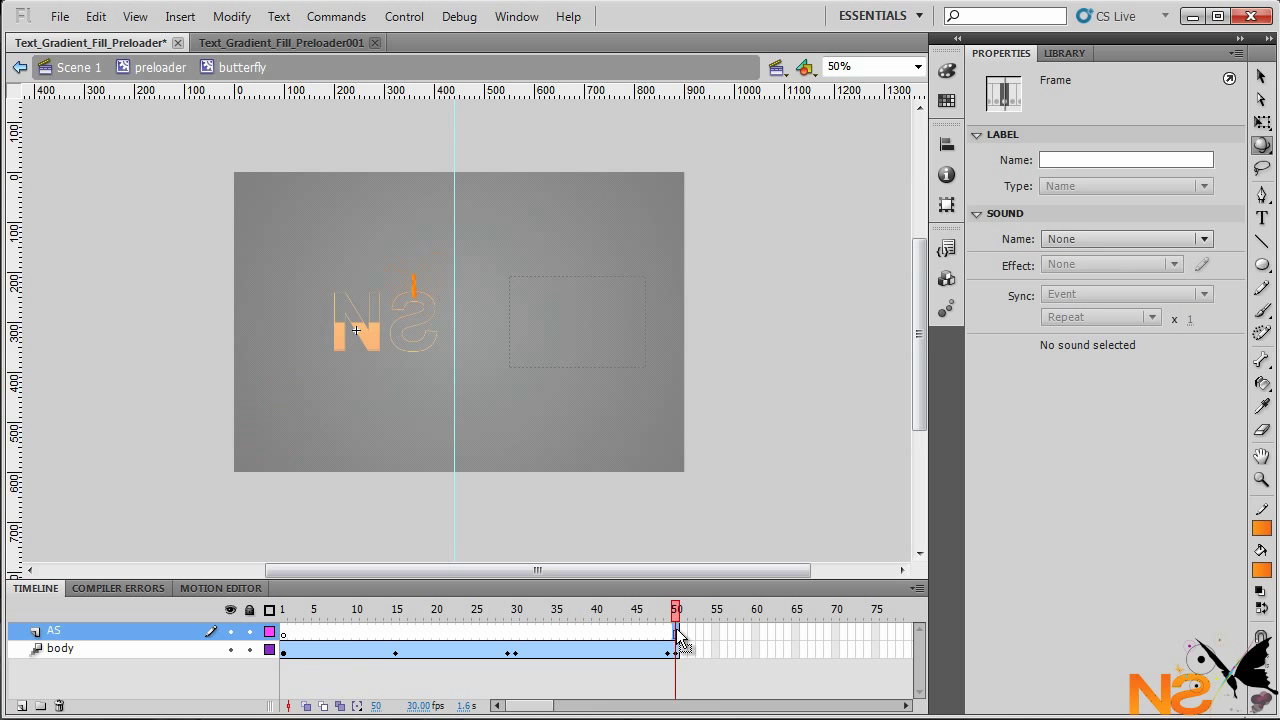
key(F7)
click(503, 18)
click(603, 247)
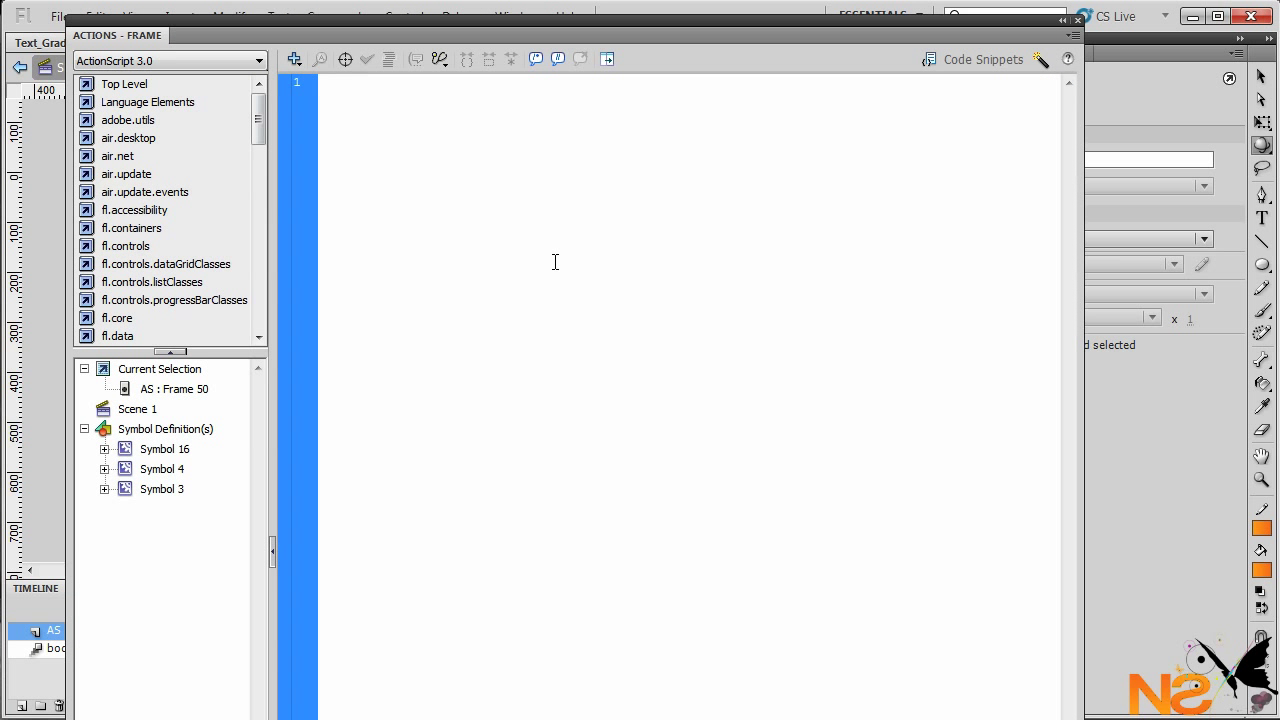
text(stop)
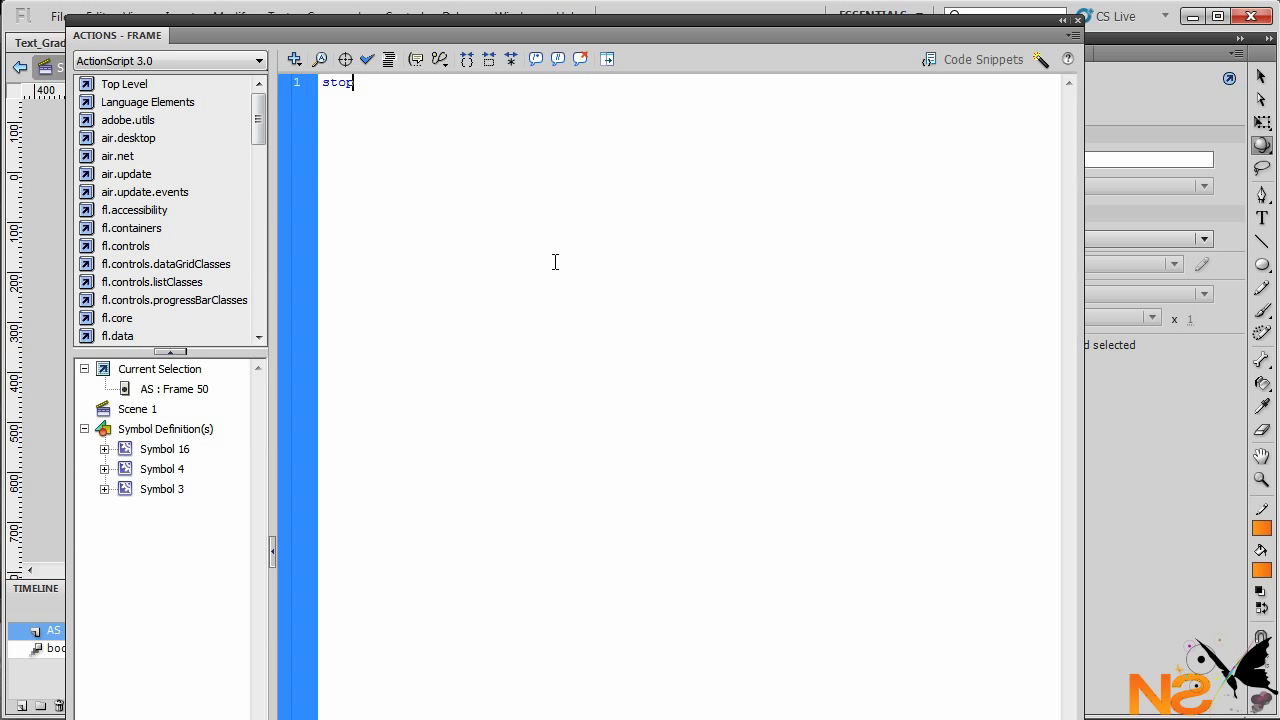
text(();)
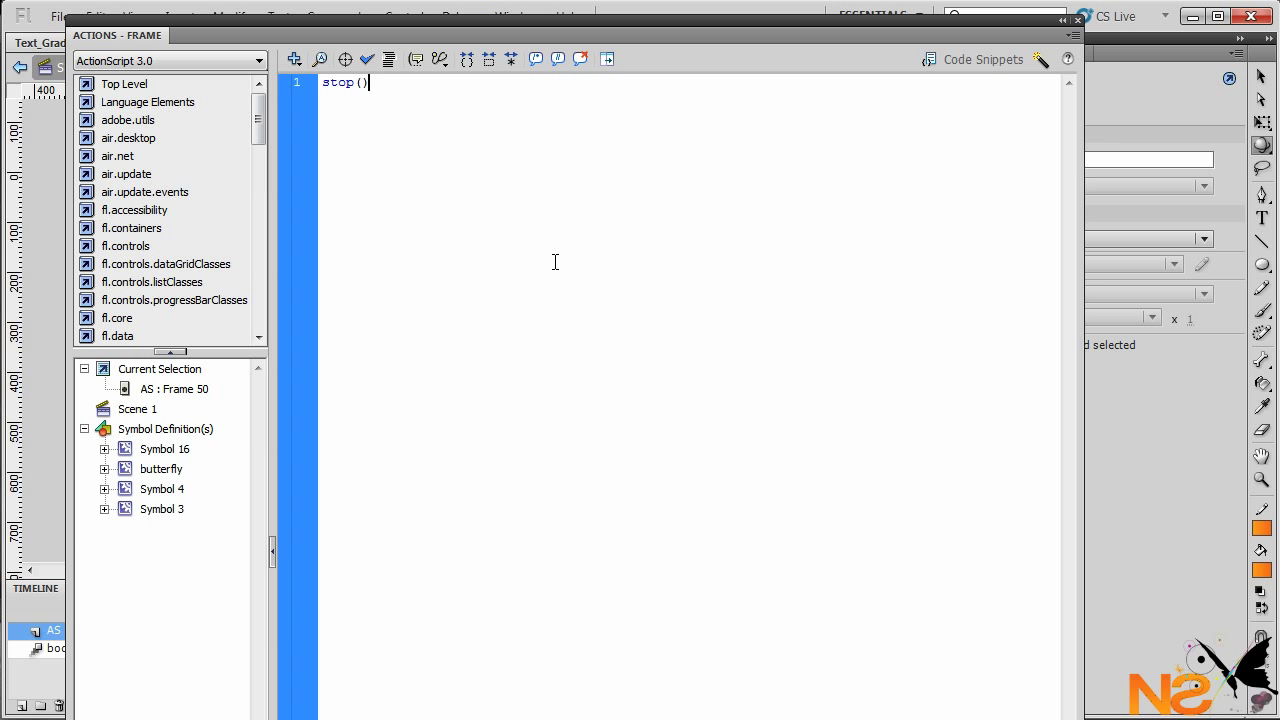
click(1077, 20)
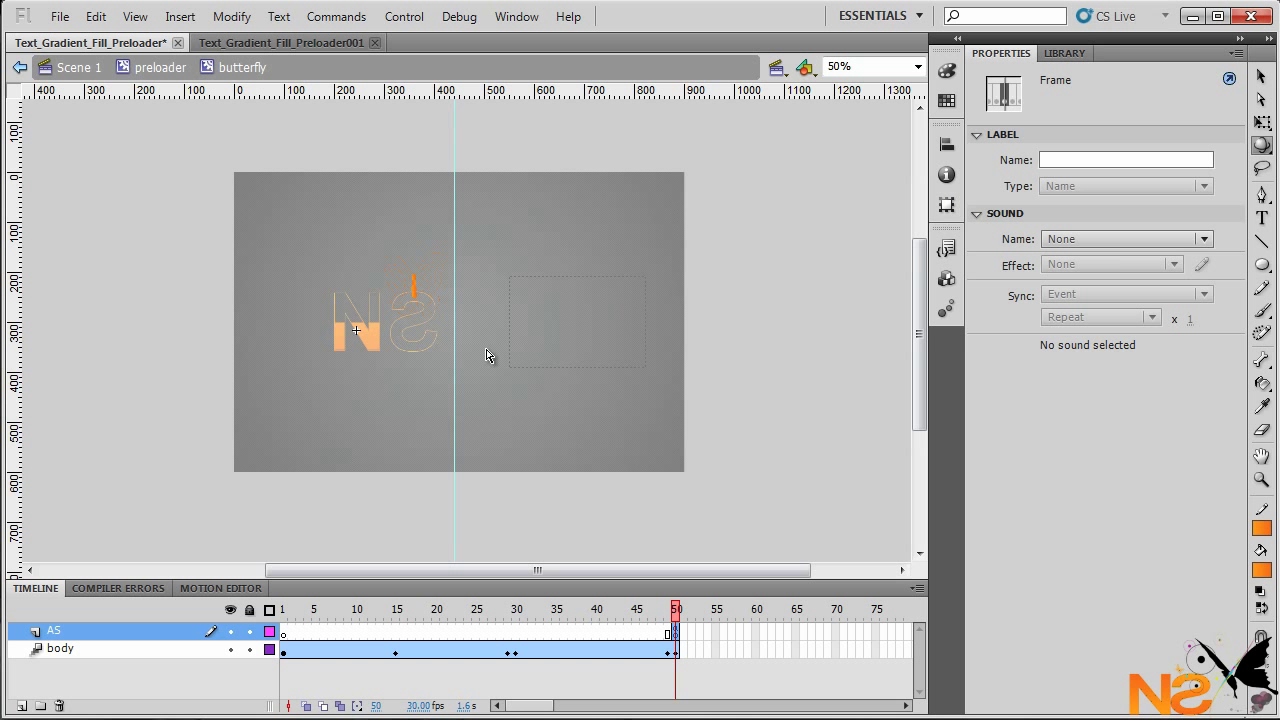
Step: On Scene 1, rename the percentage text field's instance from percen_txt to percent_txt
click(82, 70)
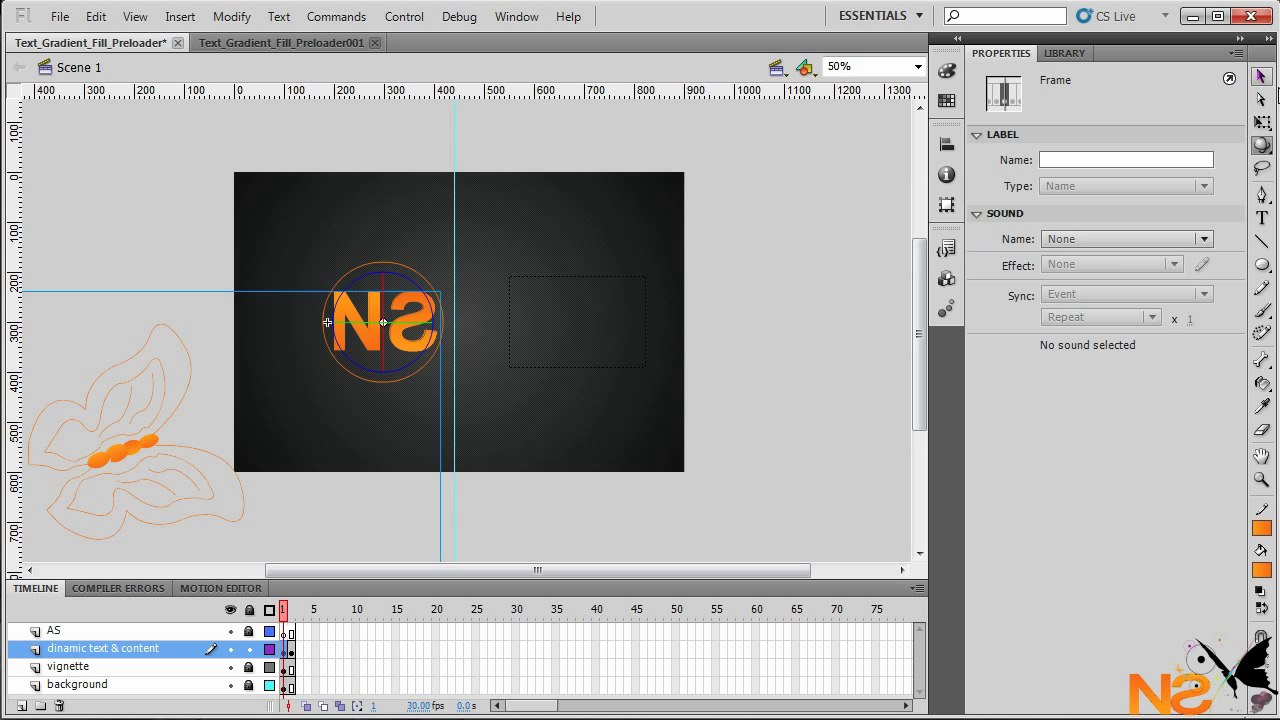
click(1262, 78)
click(573, 367)
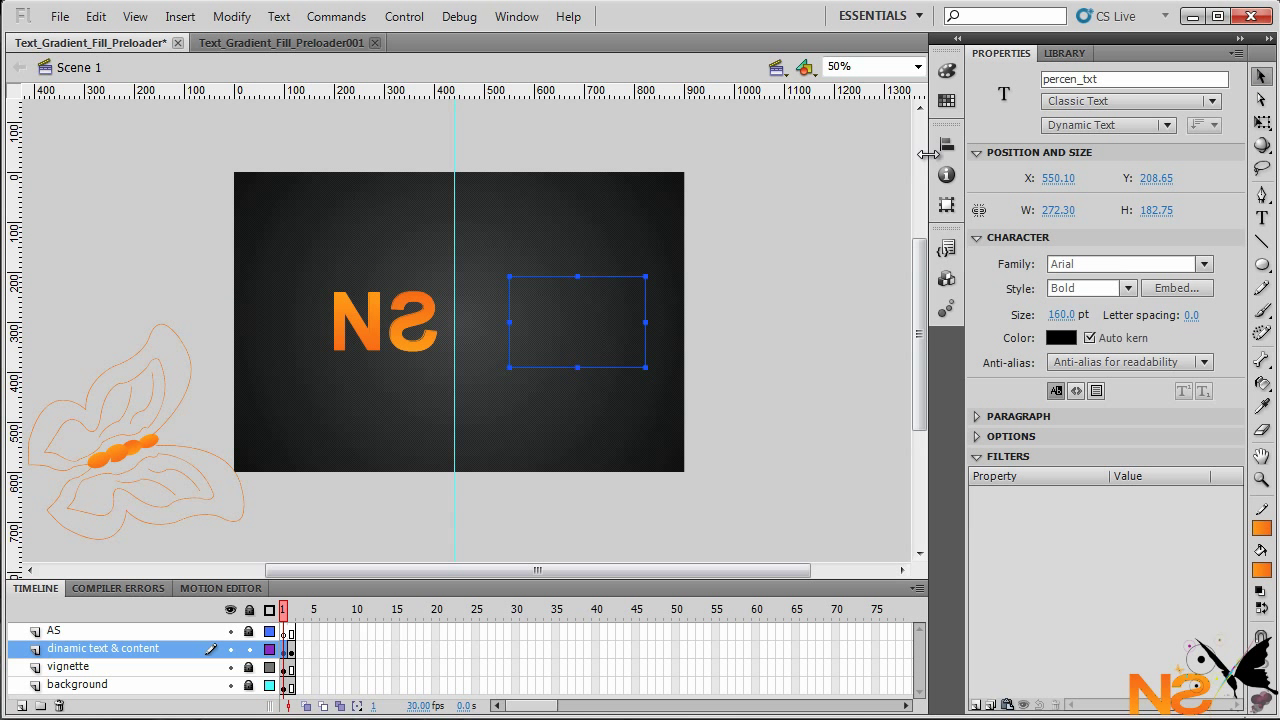
click(1076, 79)
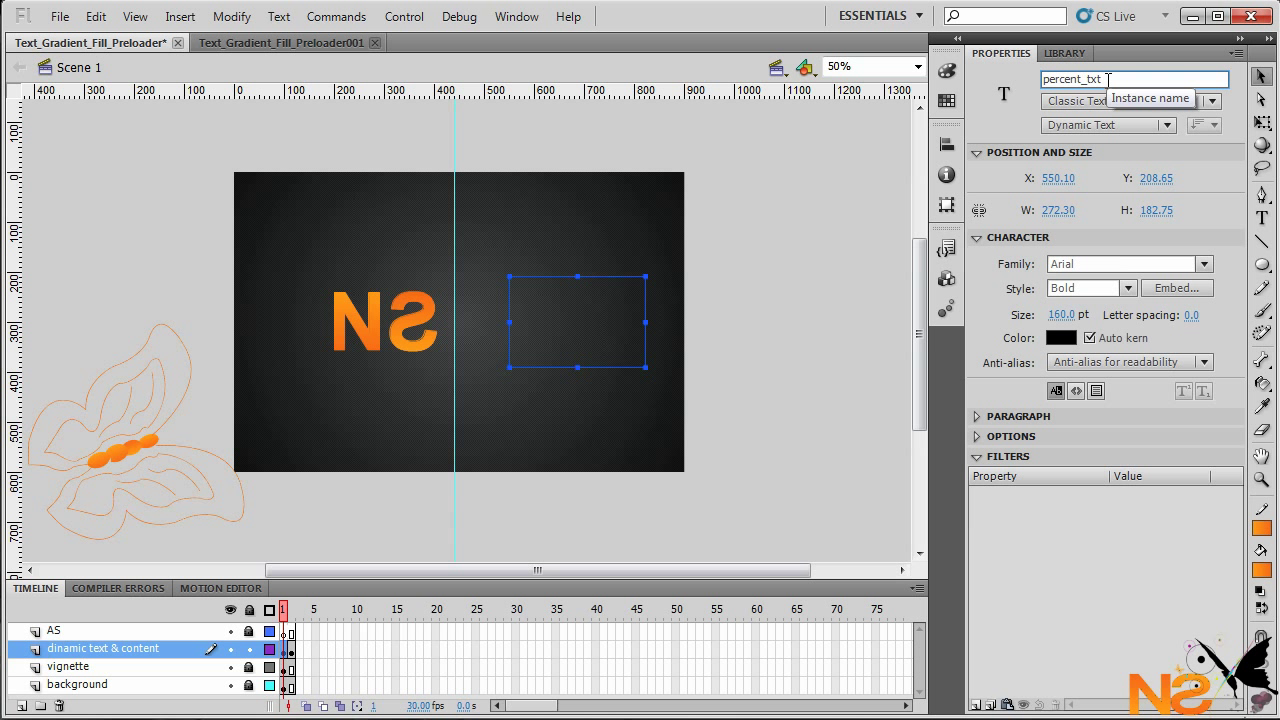
click(649, 325)
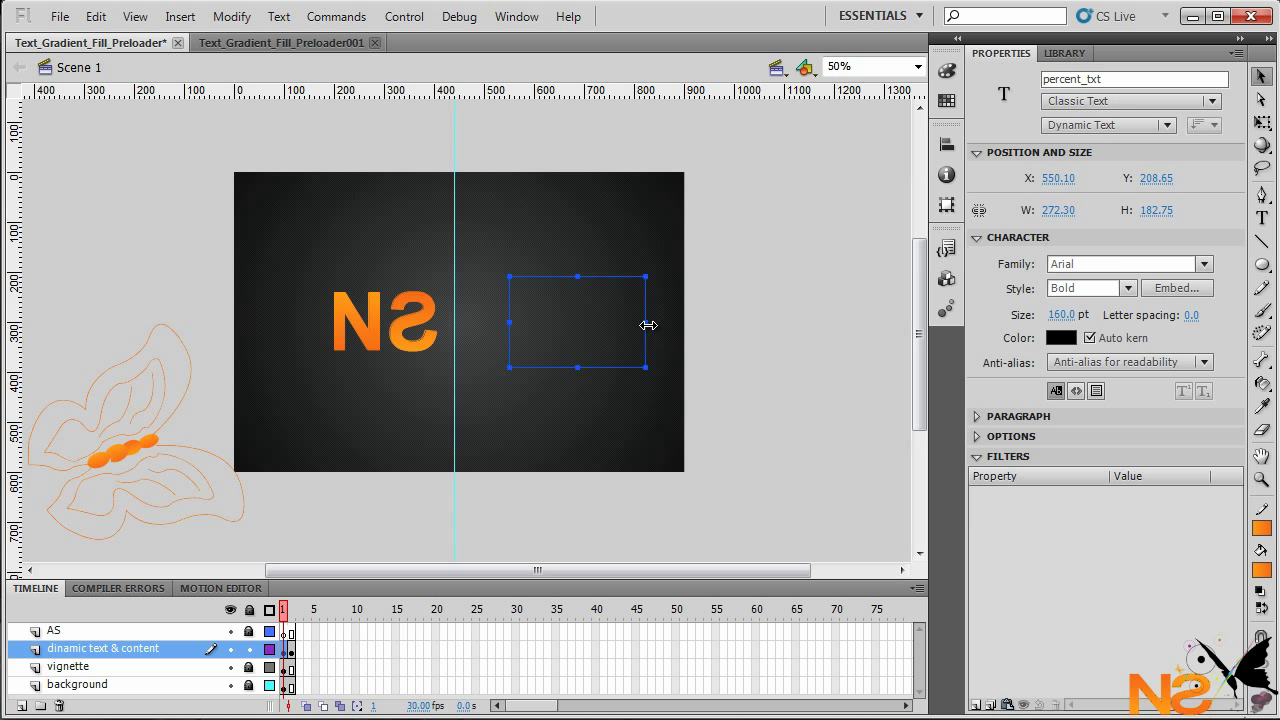
click(977, 705)
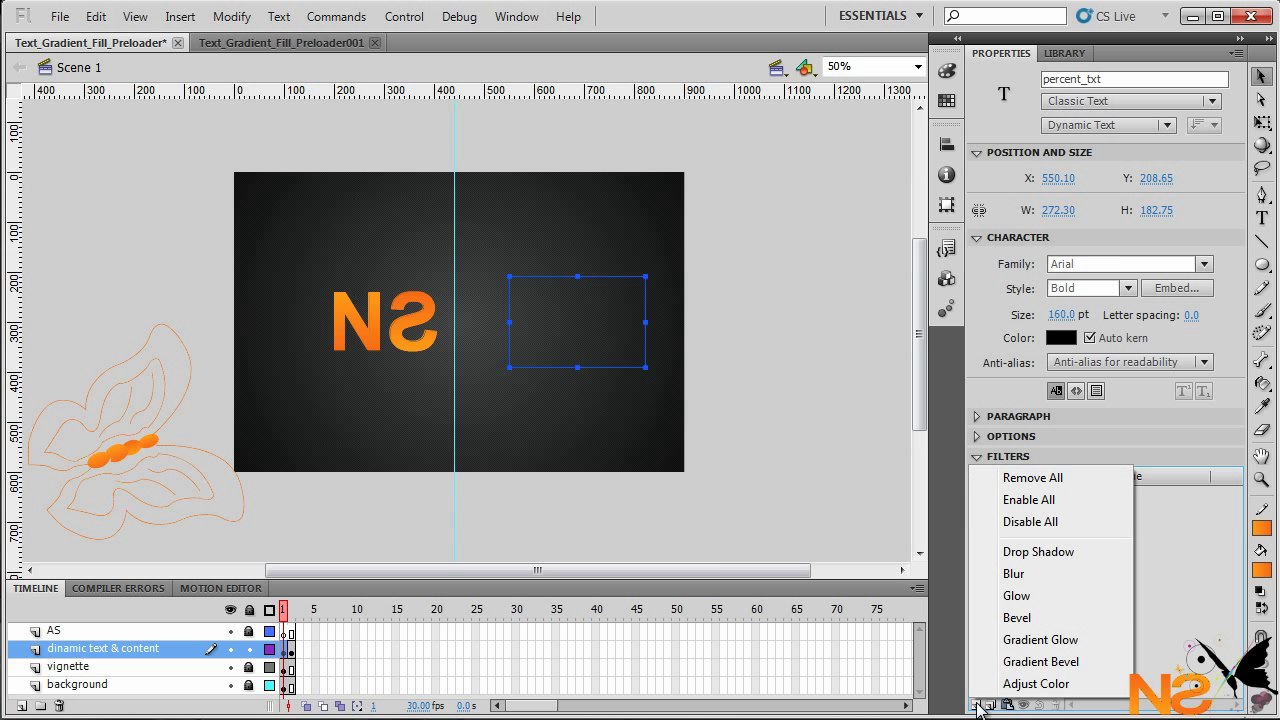
Step: Add a High-quality Glow filter with 7 px blur, using the NS logo's orange
click(1030, 597)
click(1122, 590)
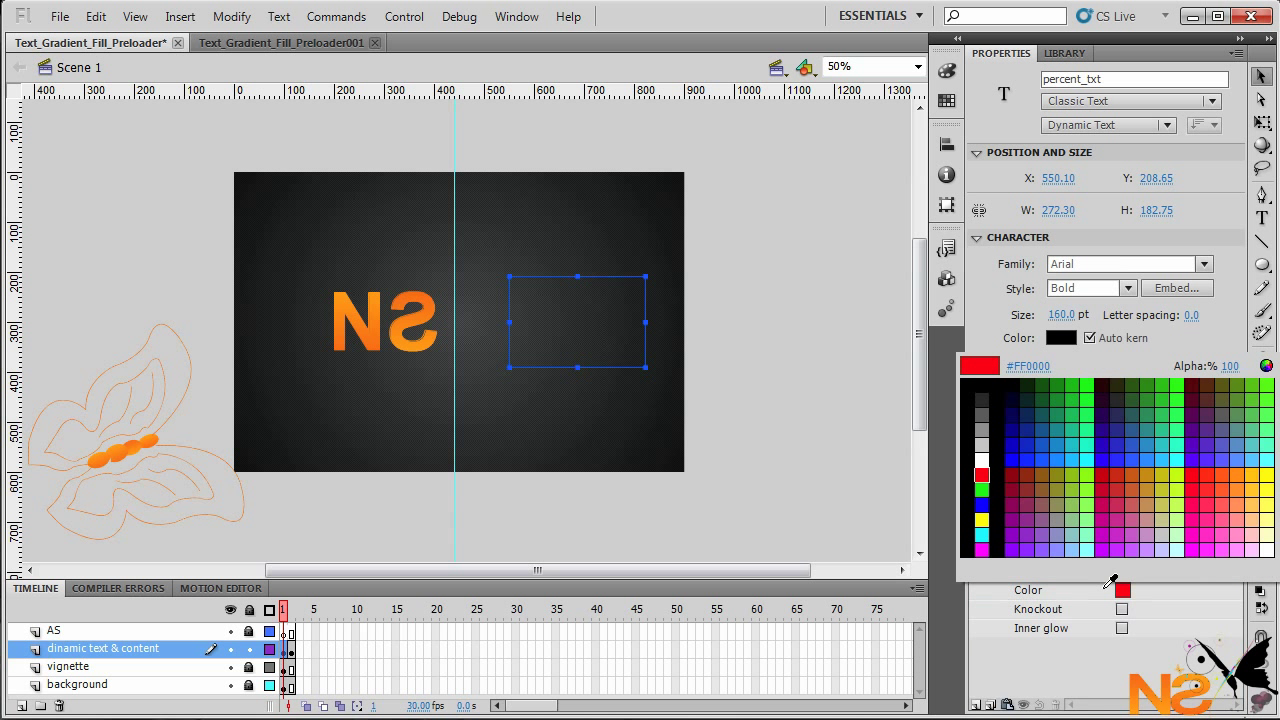
click(428, 290)
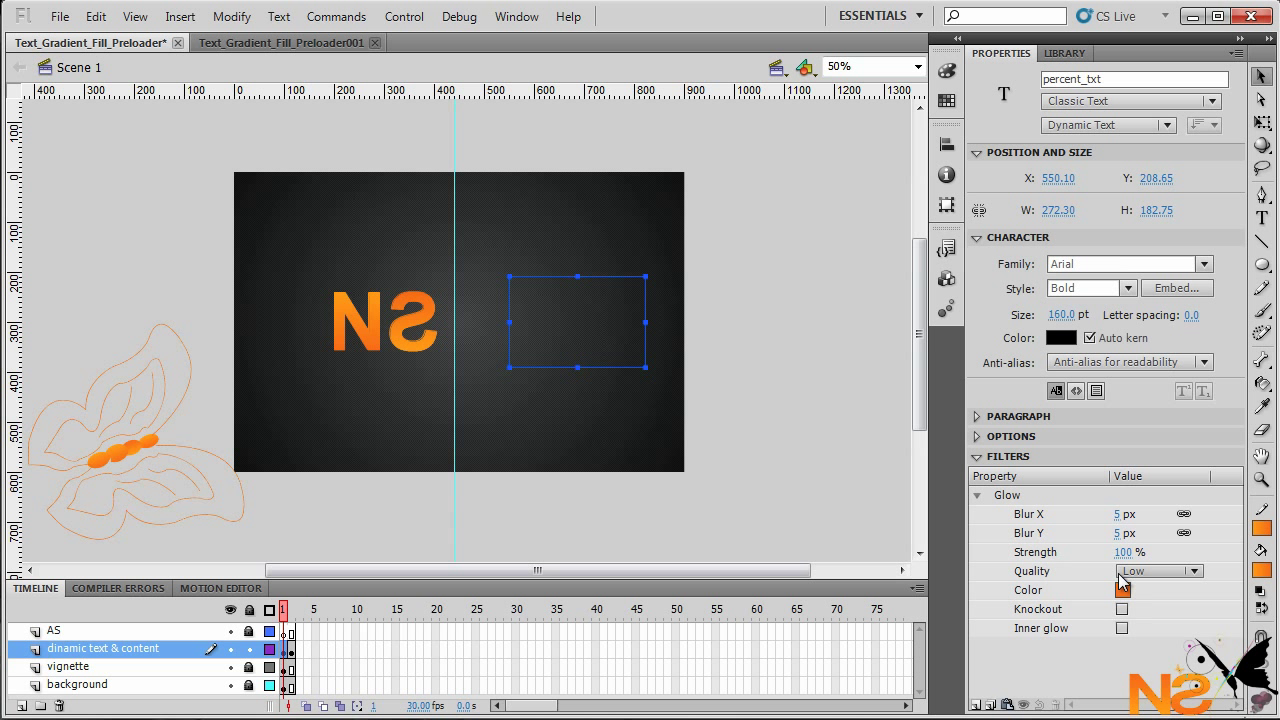
click(1194, 571)
click(1180, 638)
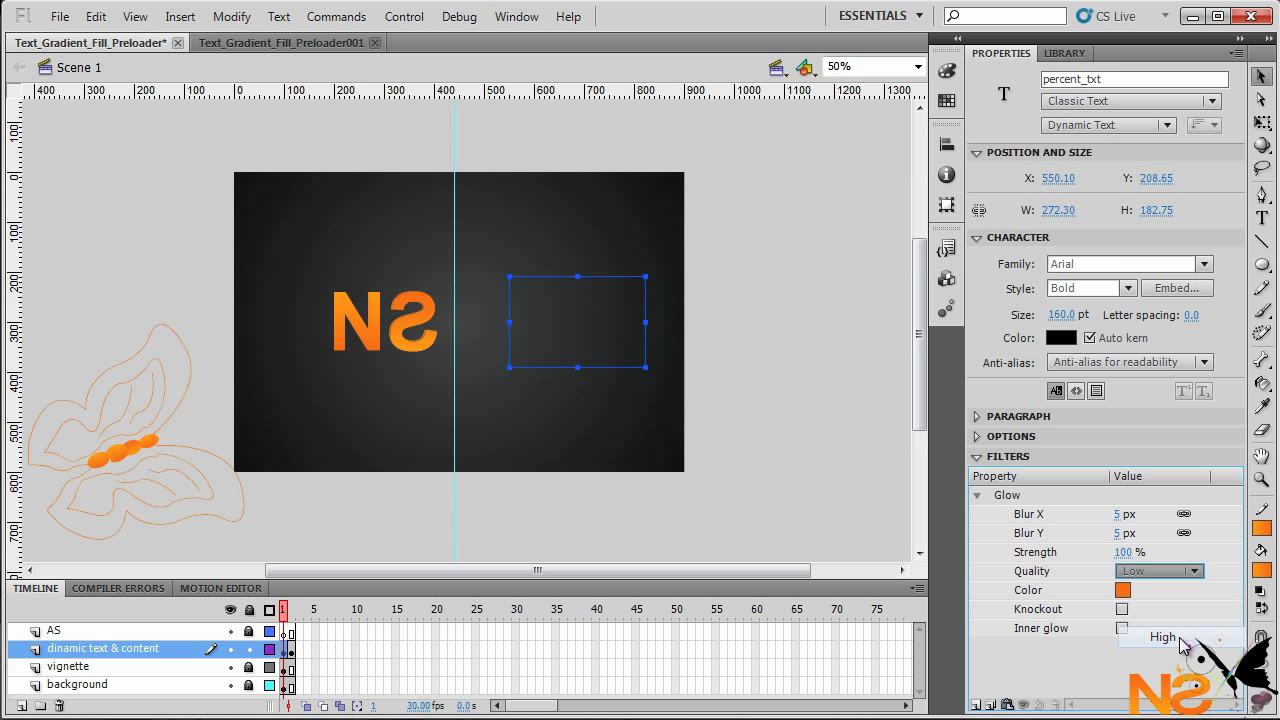
click(1118, 516)
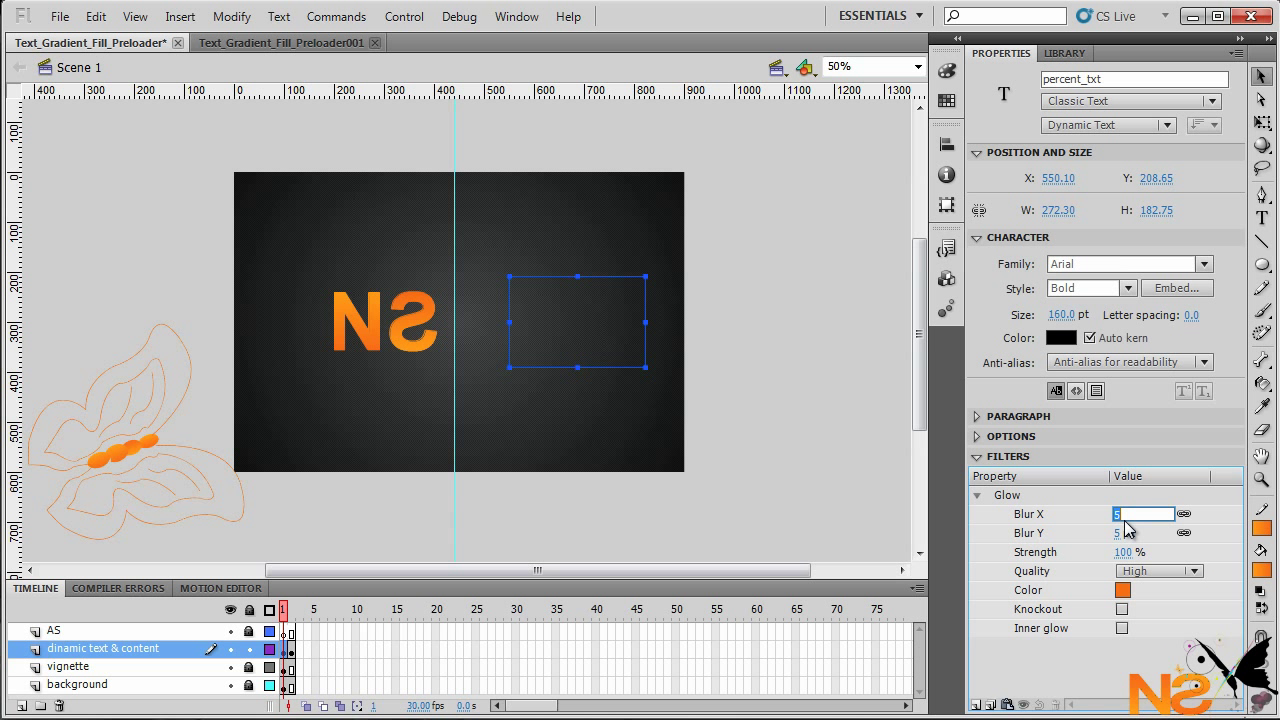
text(7)
click(1208, 510)
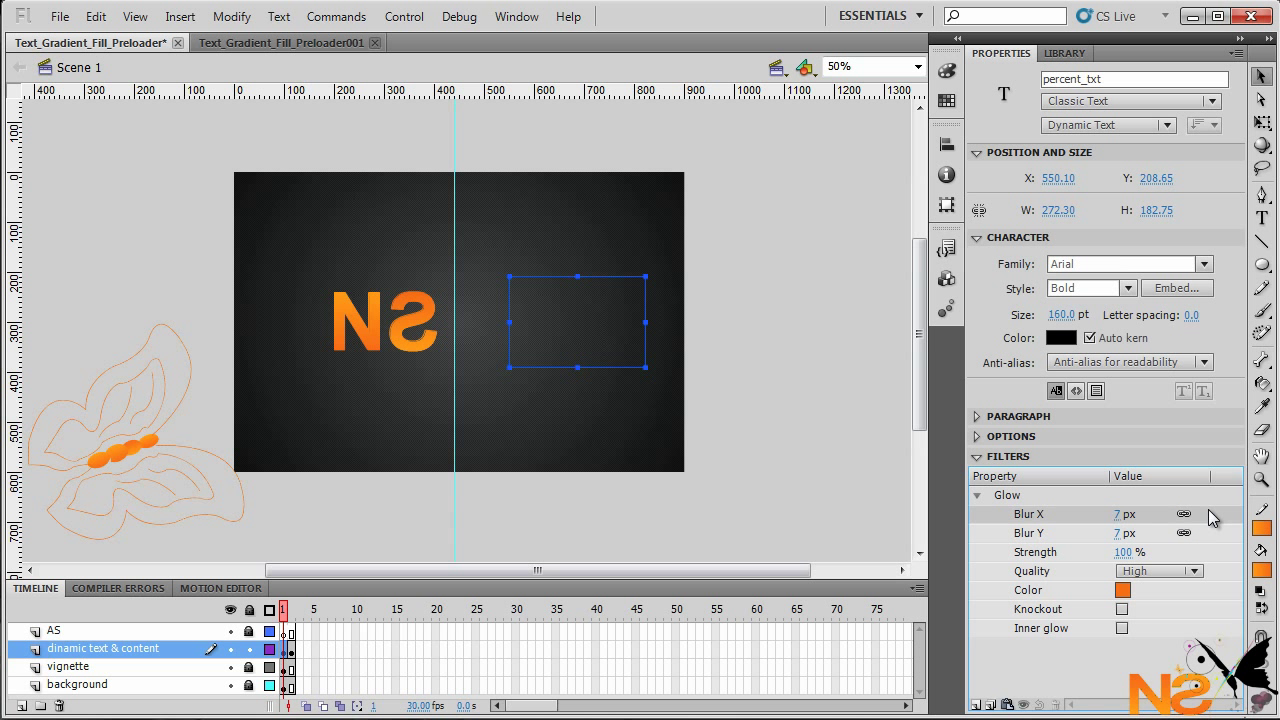
Step: Set the percent text colour to light grey #CCCCCC and its style to Regular
click(1062, 337)
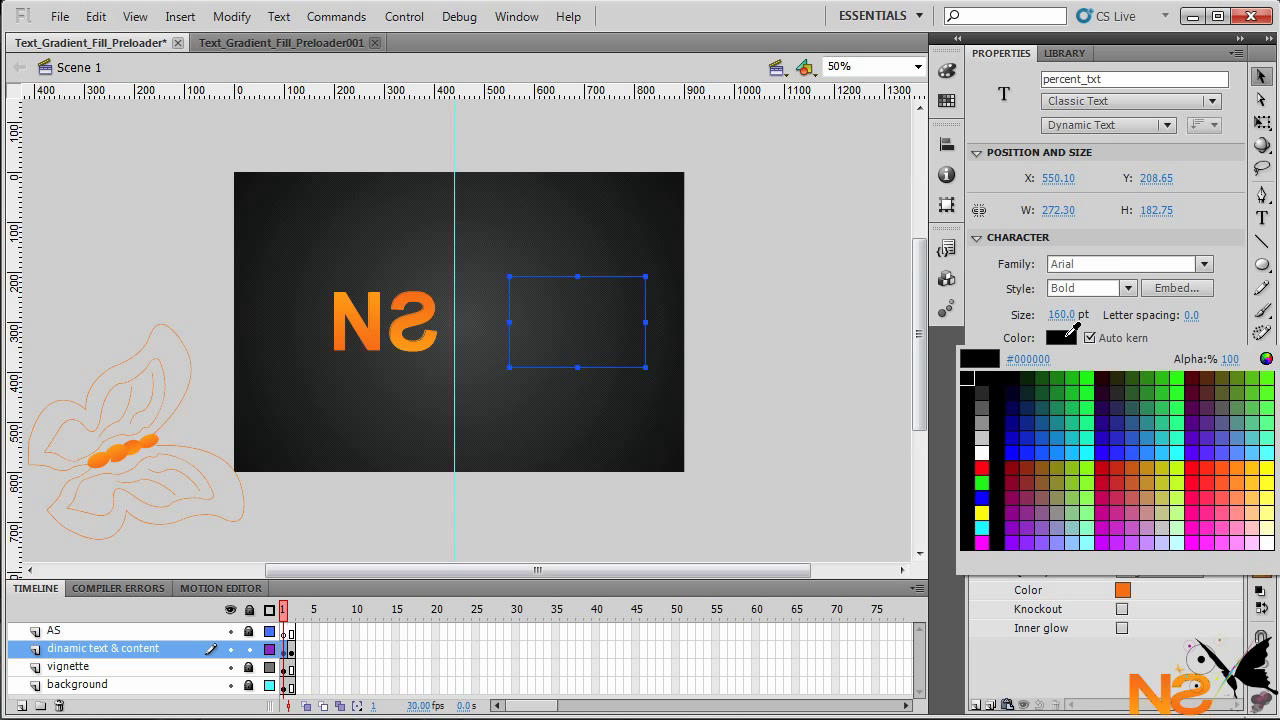
click(982, 436)
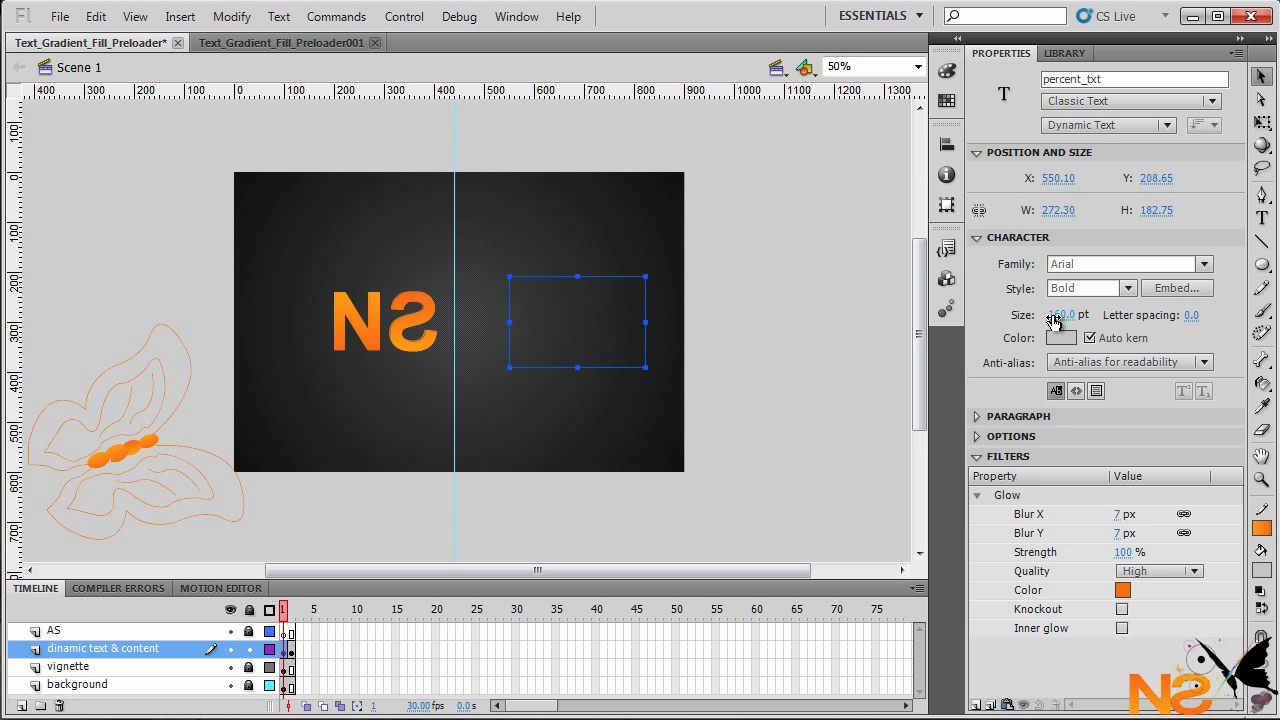
click(1128, 288)
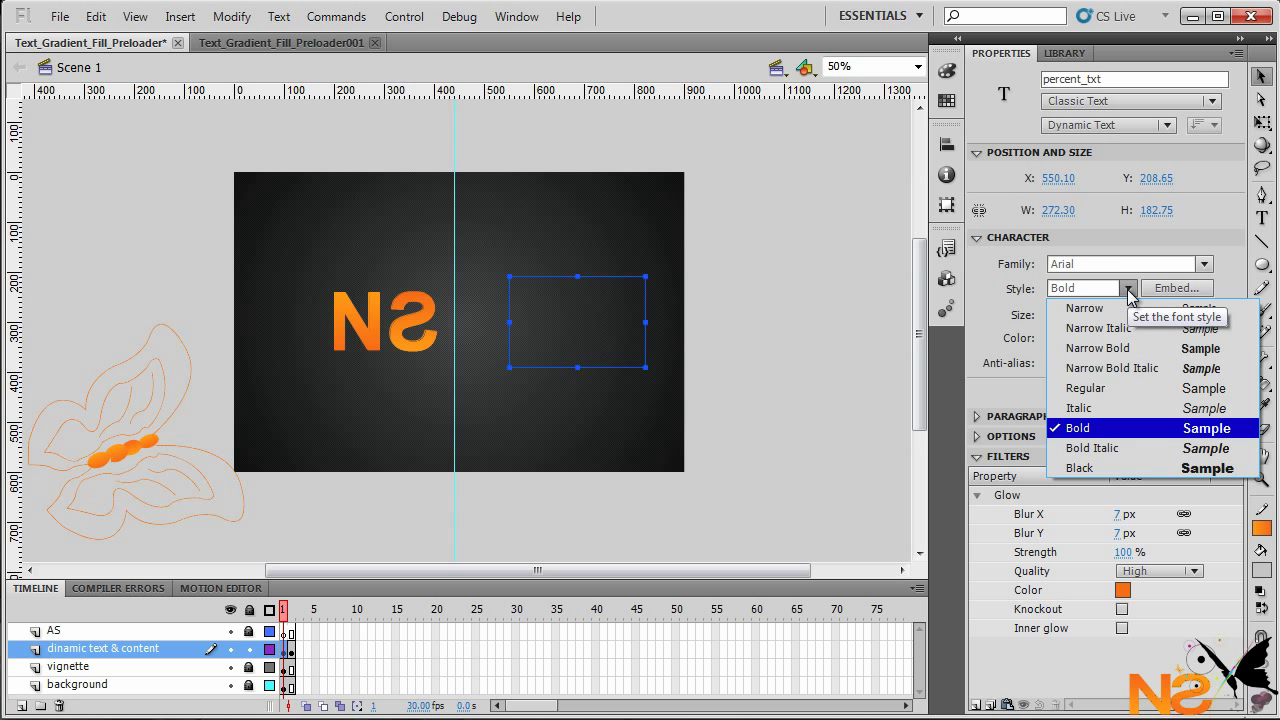
click(1100, 388)
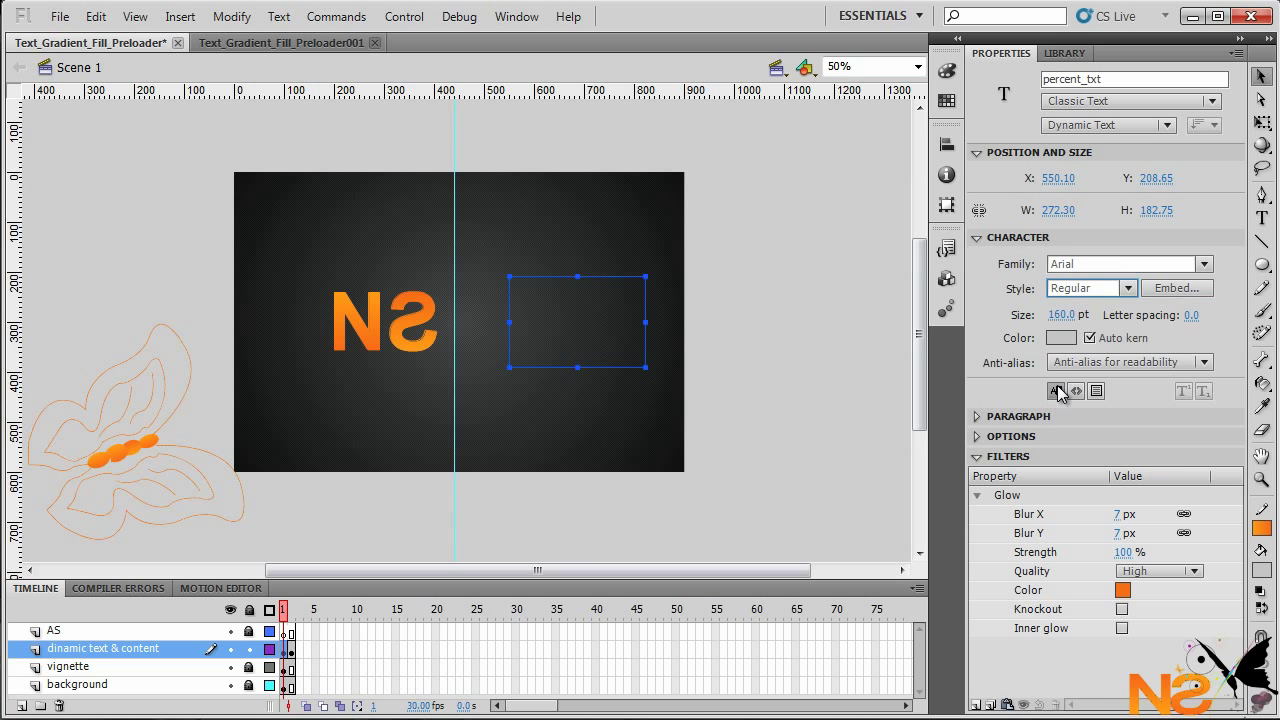
click(385, 342)
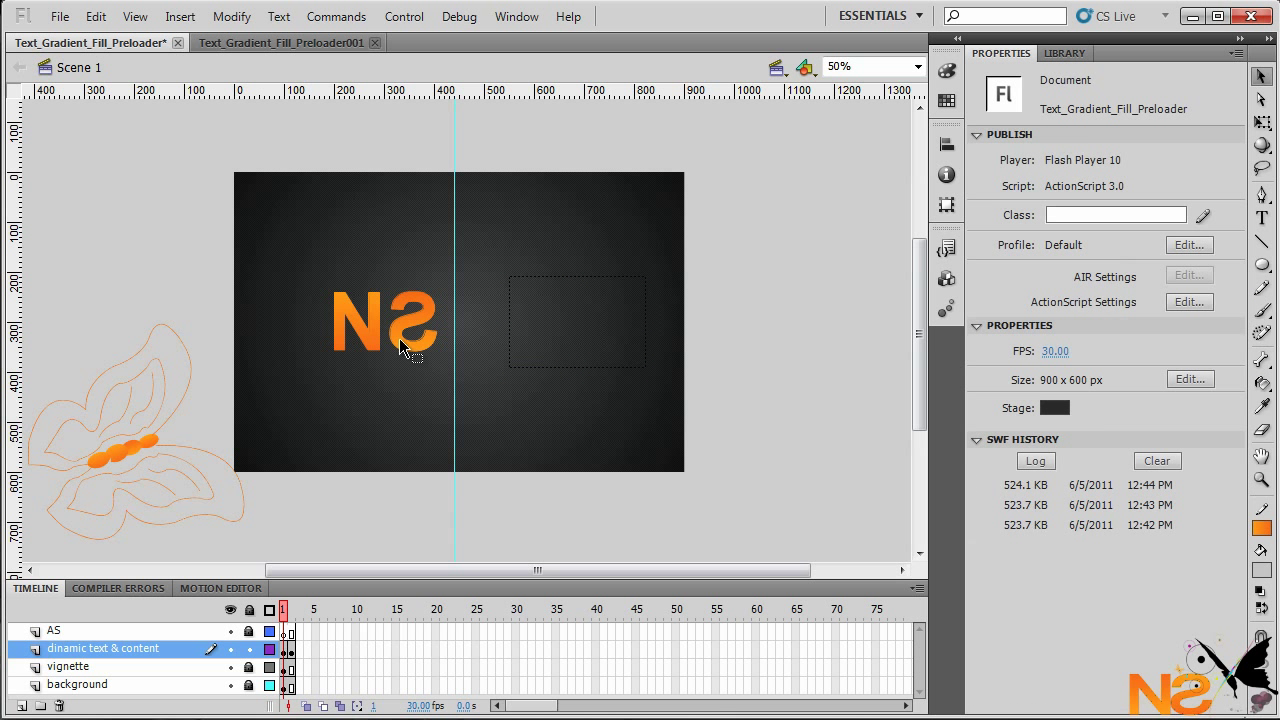
click(346, 337)
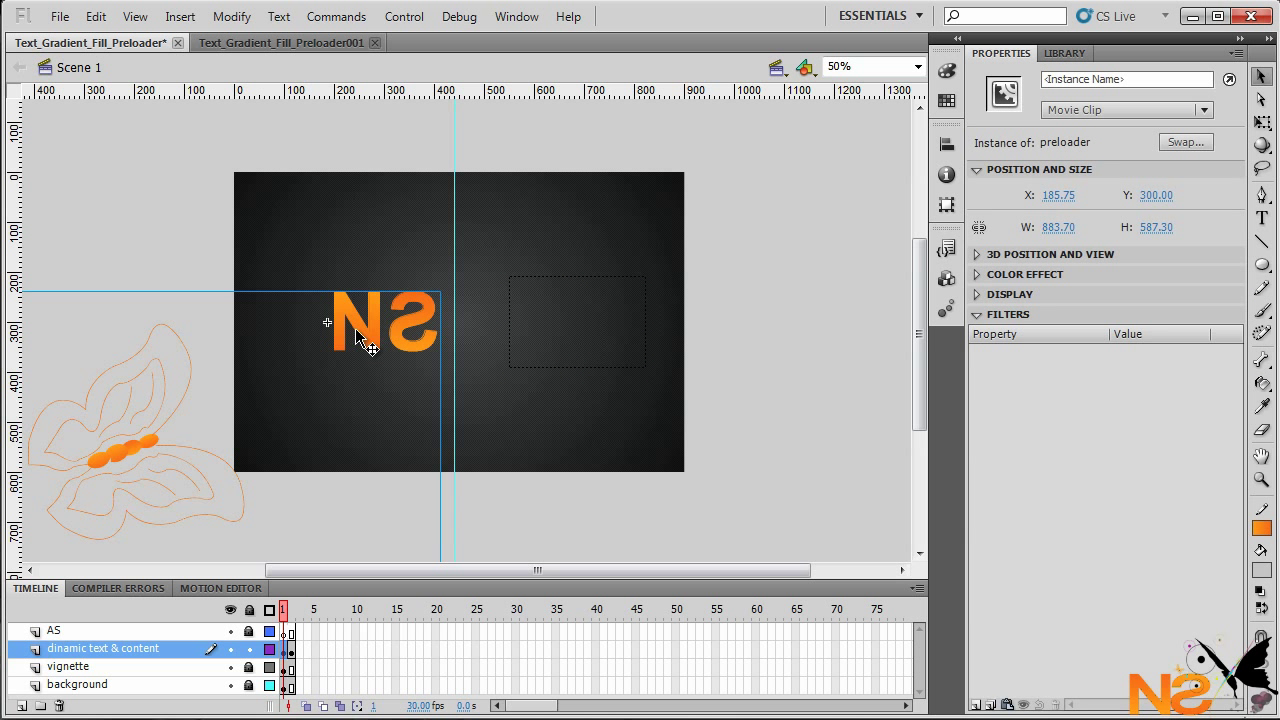
click(1119, 79)
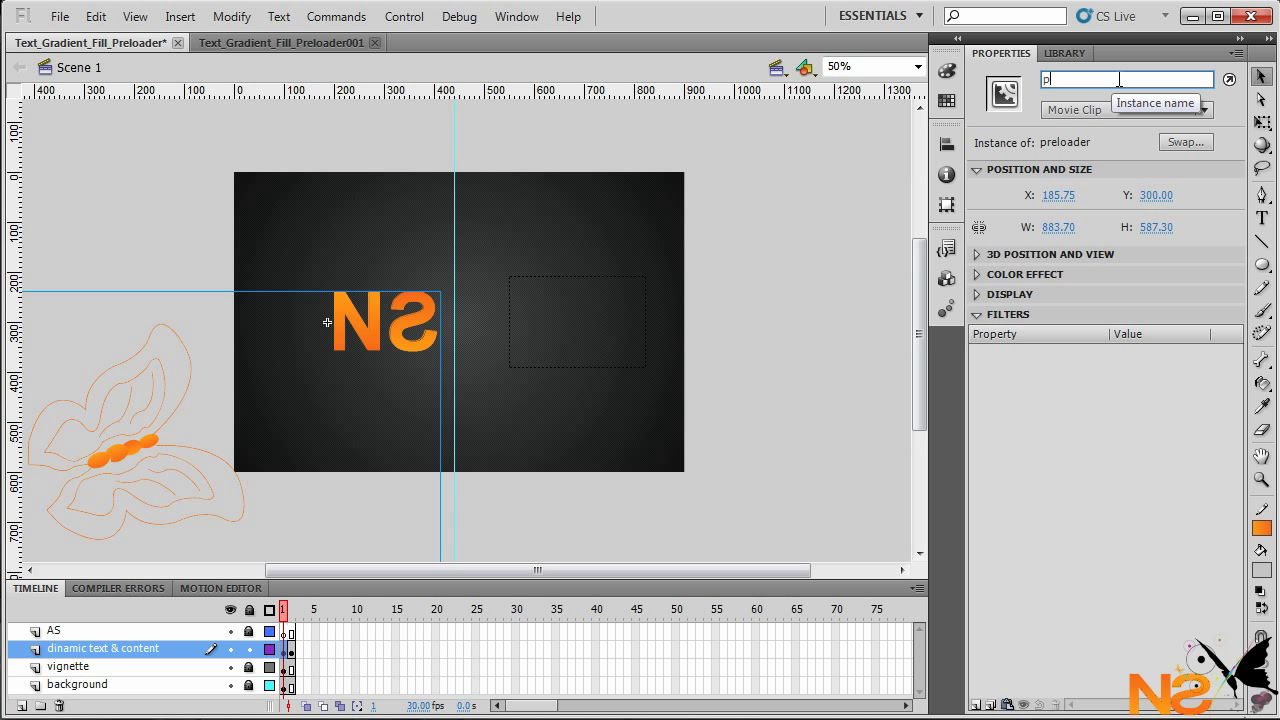
Step: Name the logo clip 'preloader' and add stop(); to frame 2 of the AS layer
key(Return)
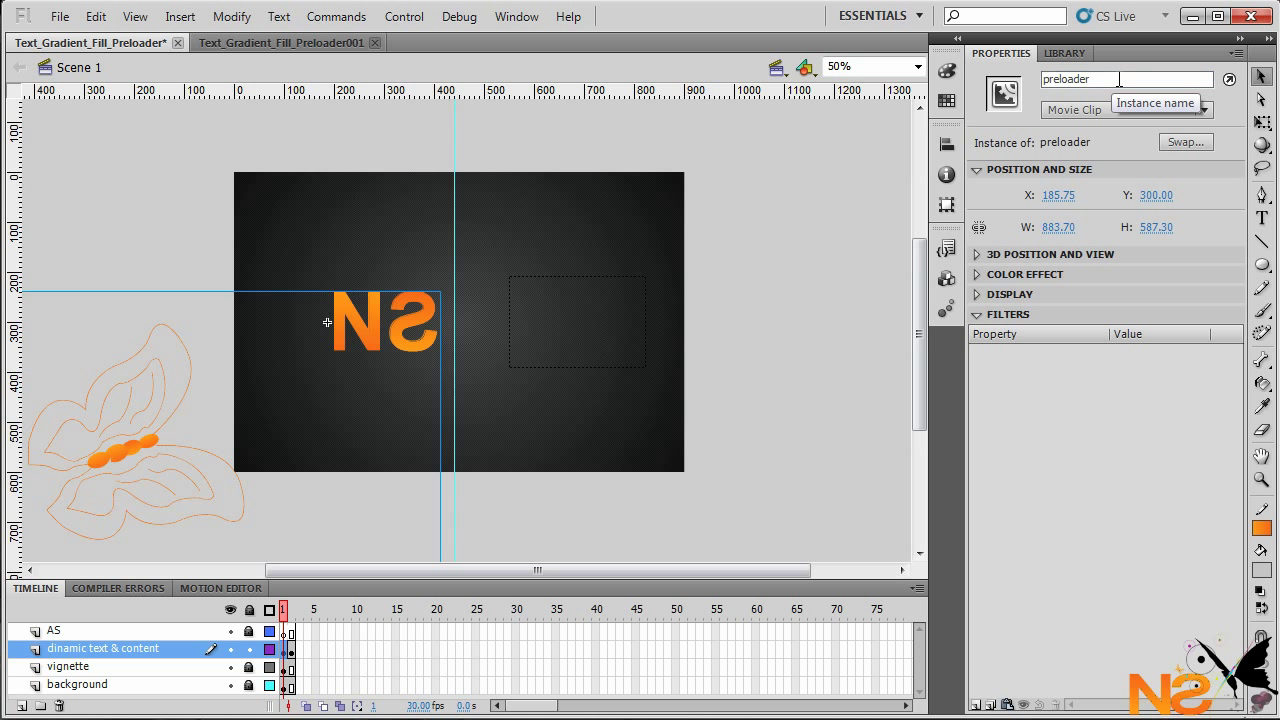
click(287, 633)
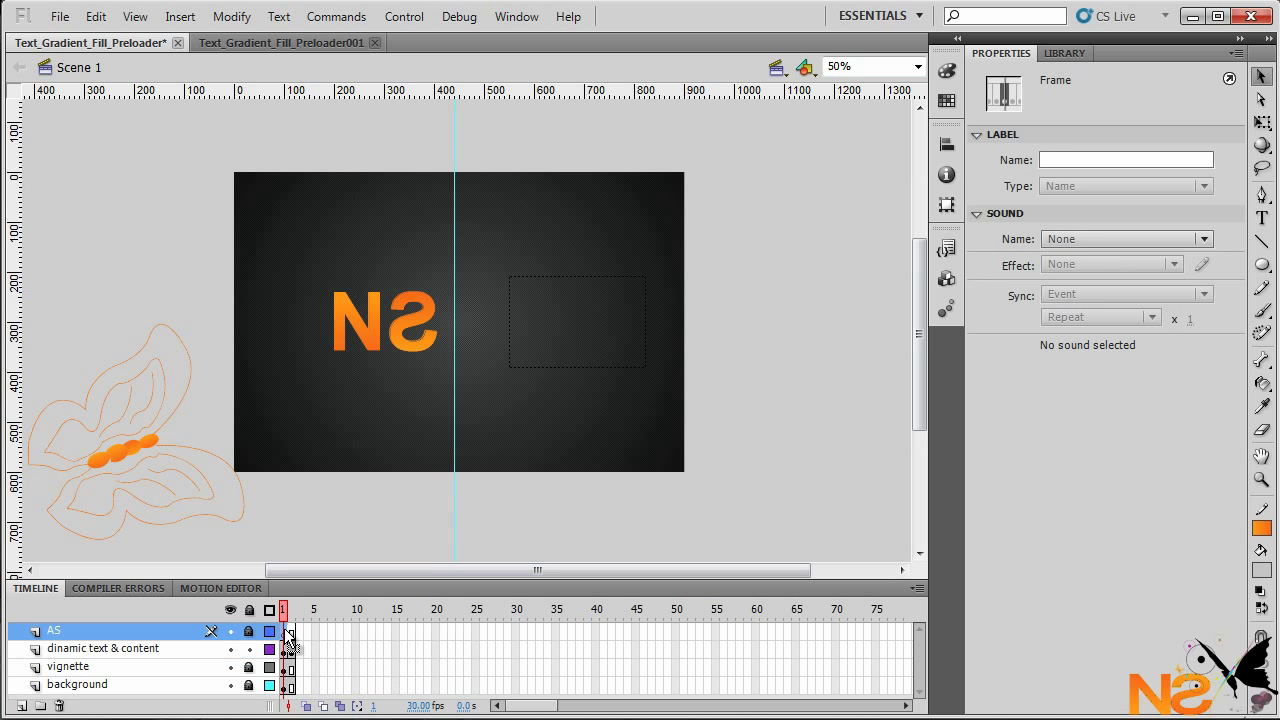
click(291, 633)
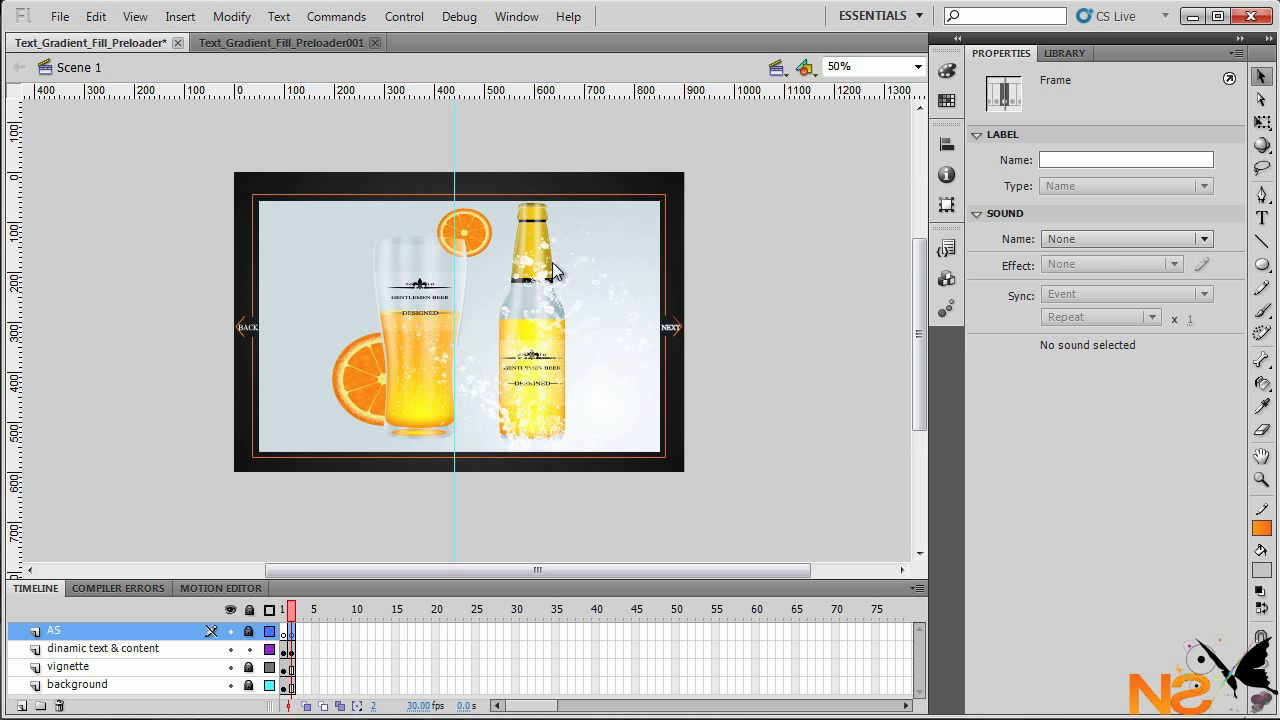
click(516, 17)
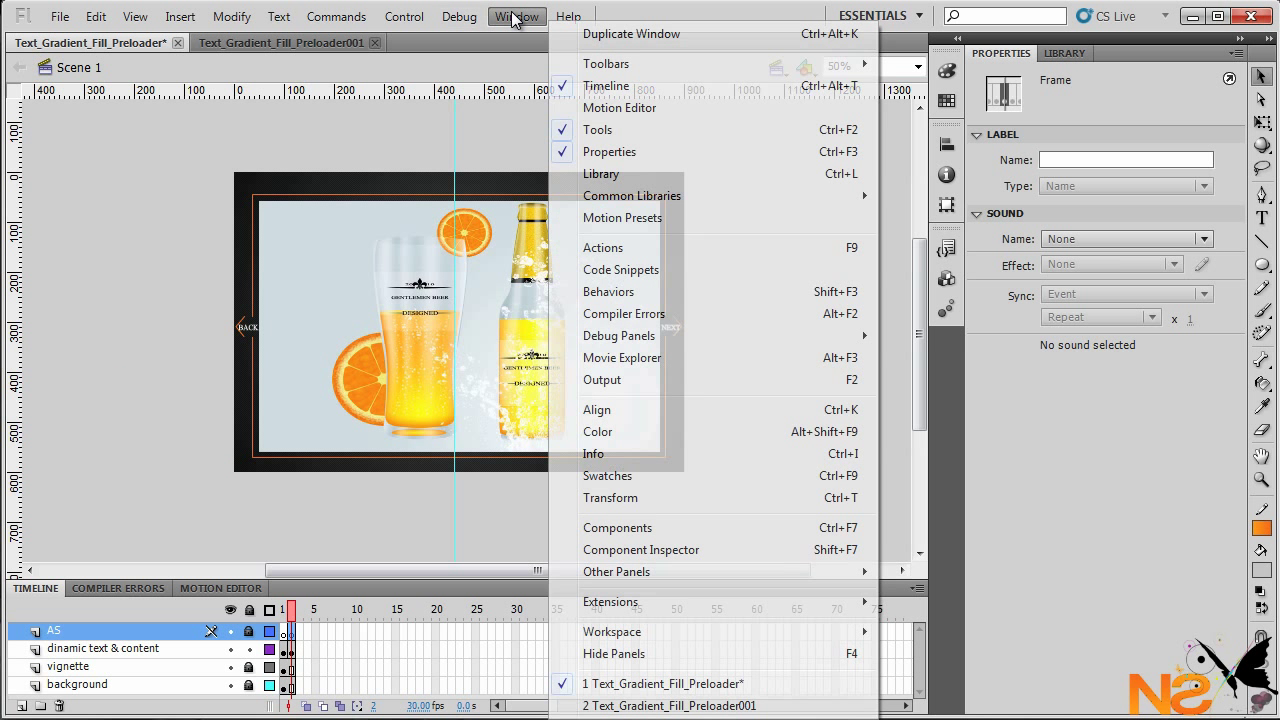
click(600, 248)
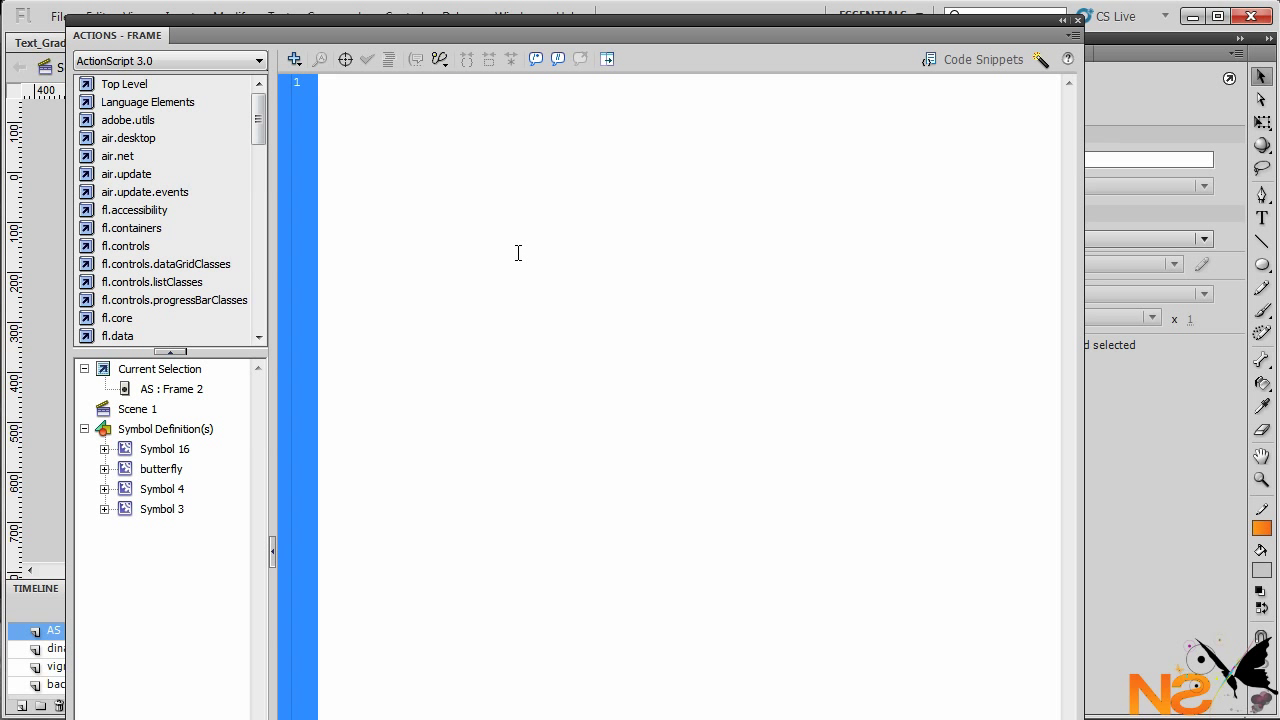
text(stop)
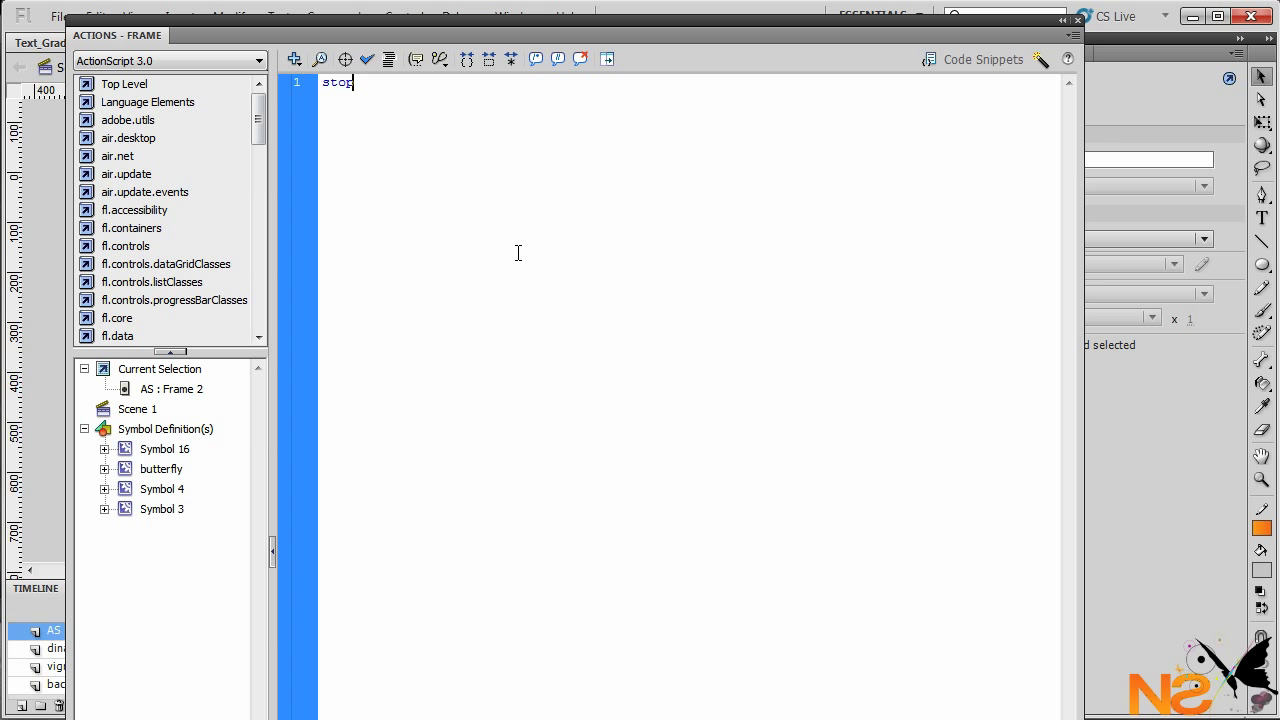
text(();)
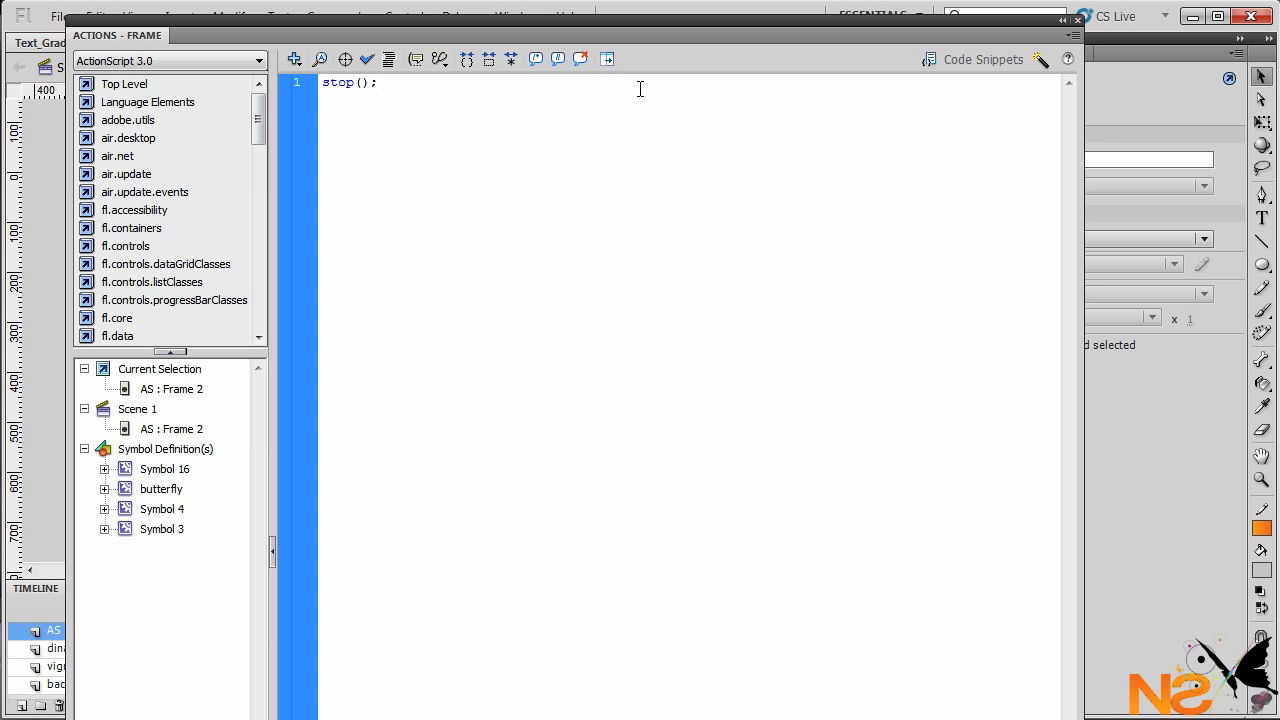
click(1077, 20)
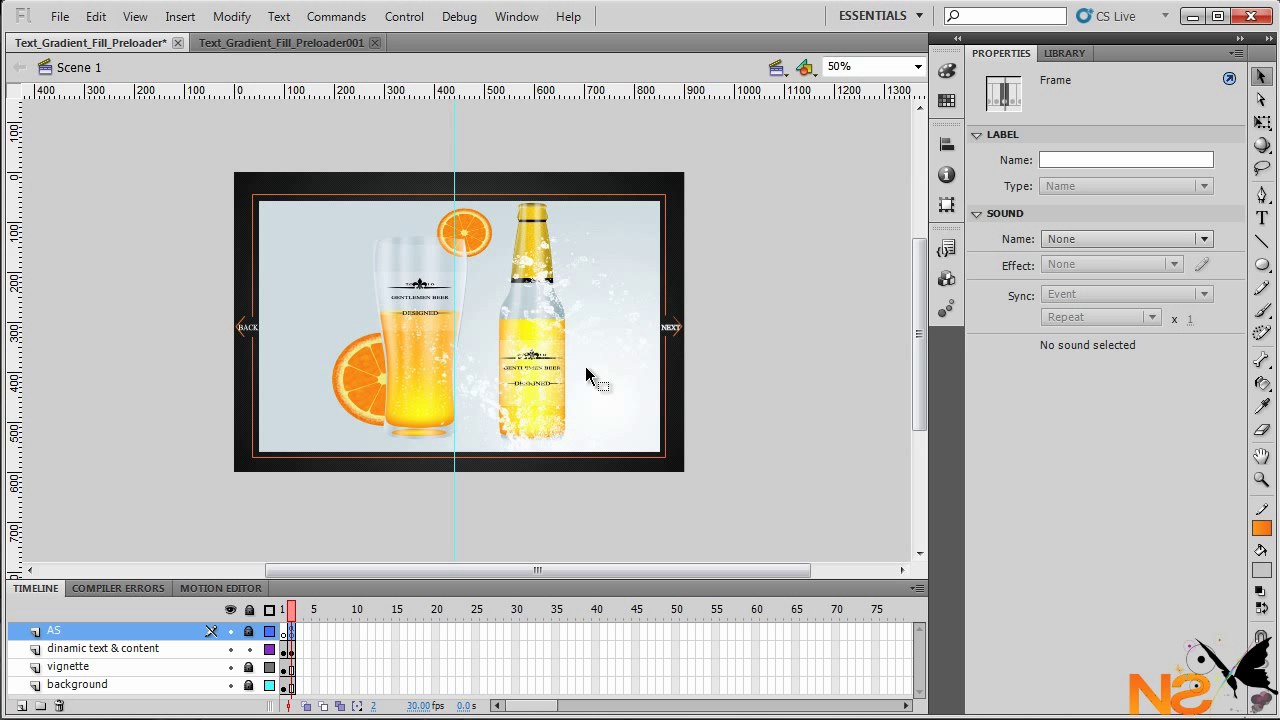
click(285, 632)
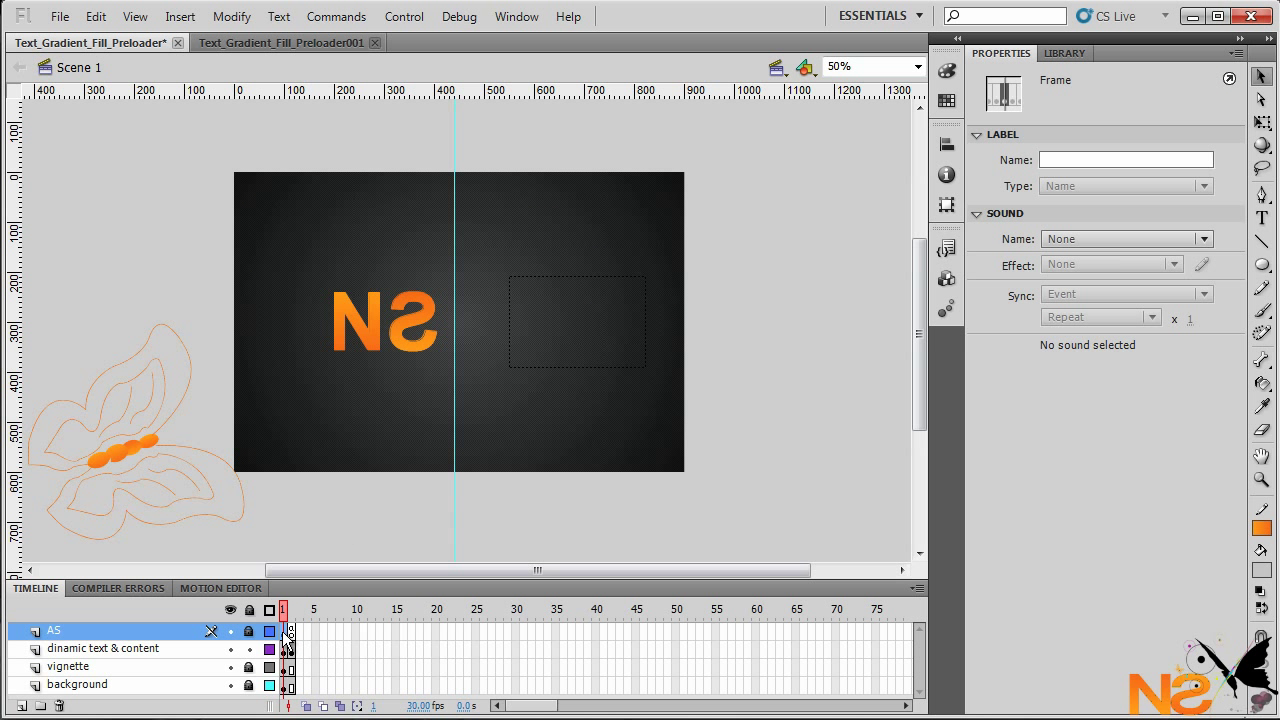
Step: Copy the preloader script from frame 1 of Text_Gradient_Fill_Preloader001's AS layer
click(241, 43)
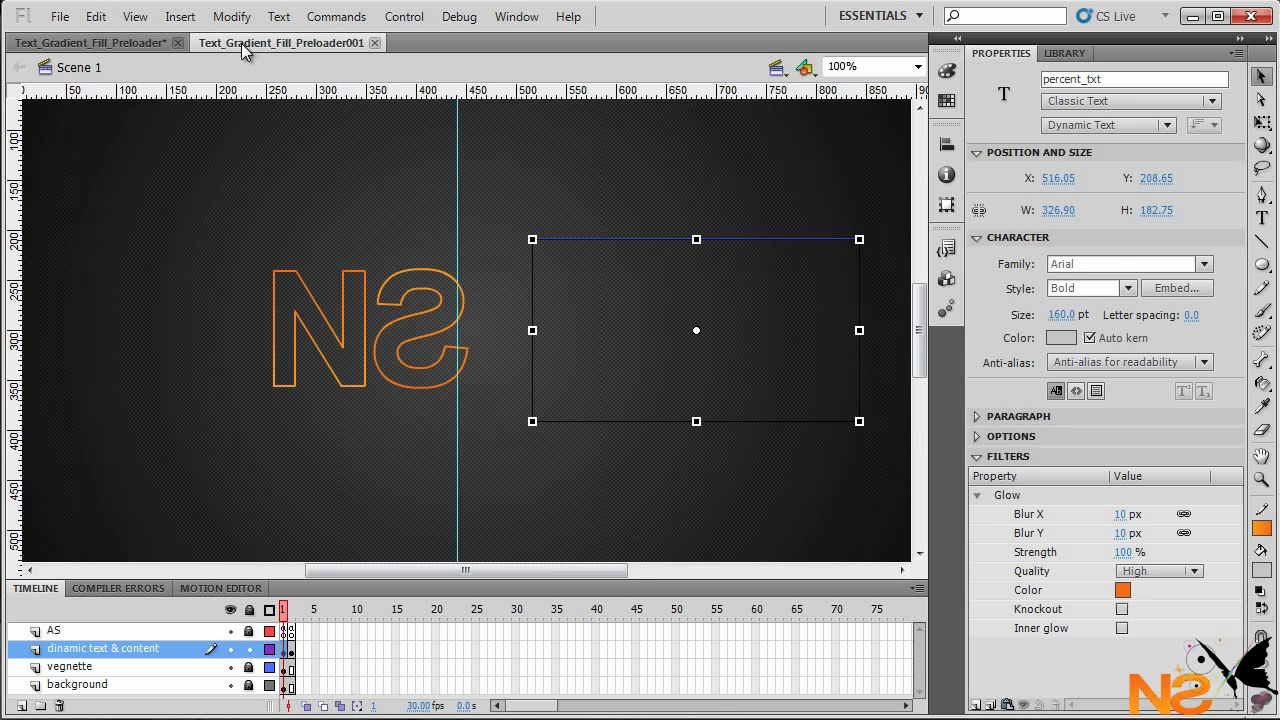
click(286, 631)
click(505, 22)
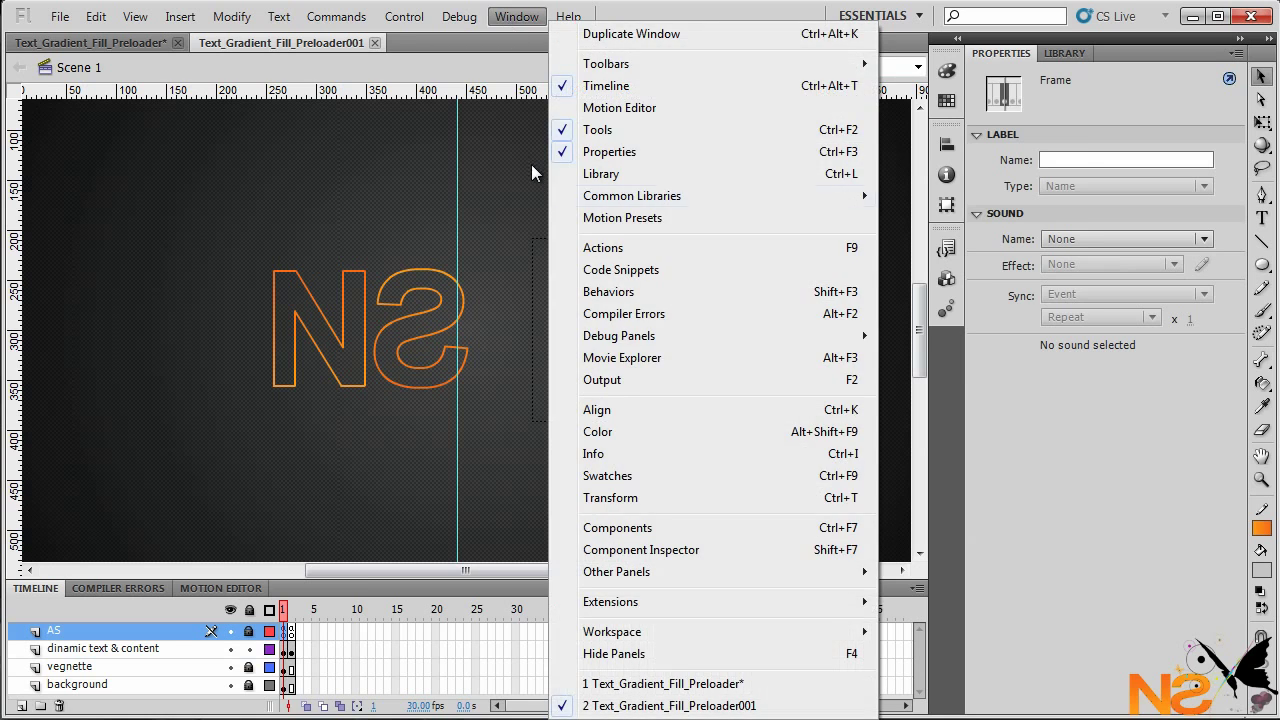
click(540, 246)
right_click(517, 197)
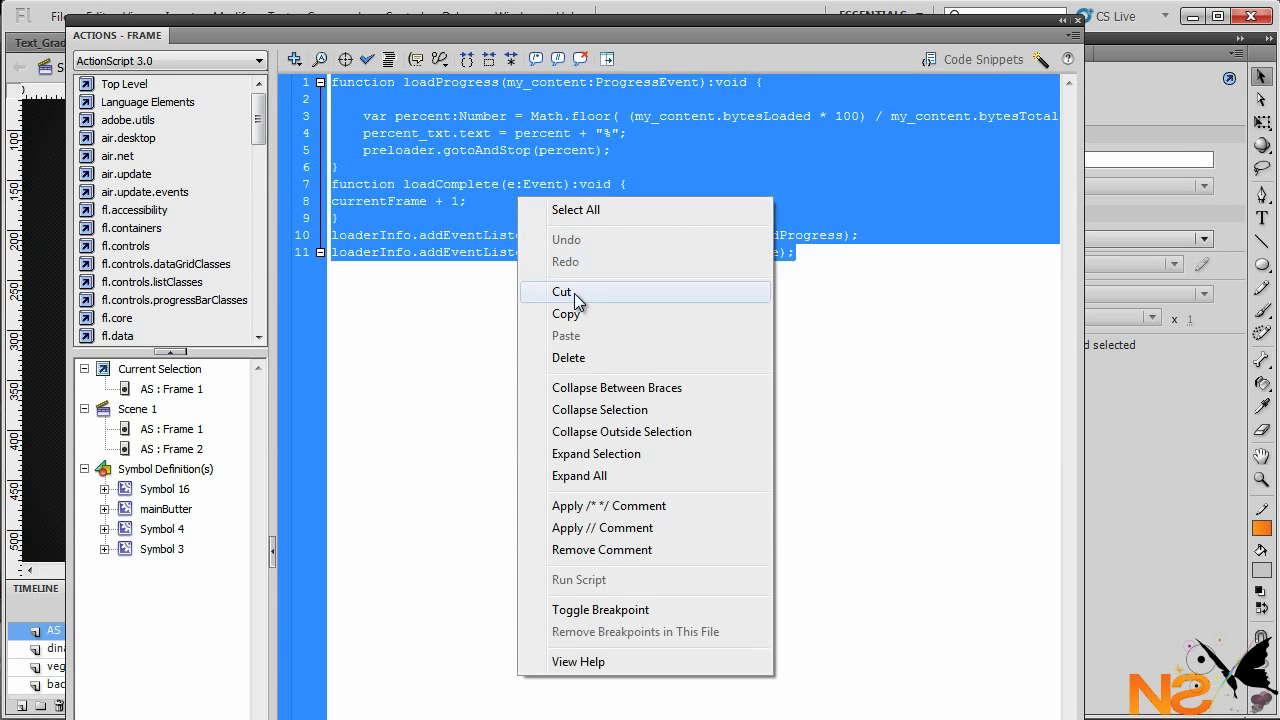
click(599, 315)
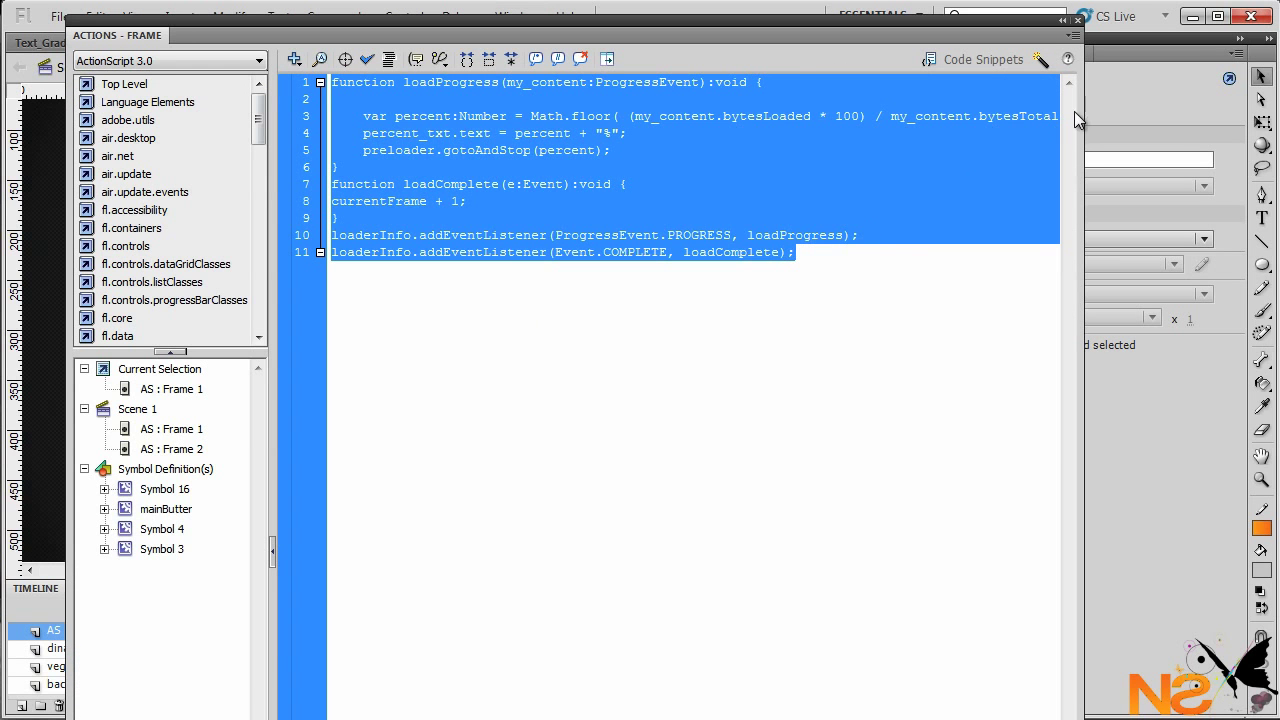
click(1078, 20)
Step: Paste the preloader script into frame 1 of Text_Gradient_Fill_Preloader's AS layer
click(109, 44)
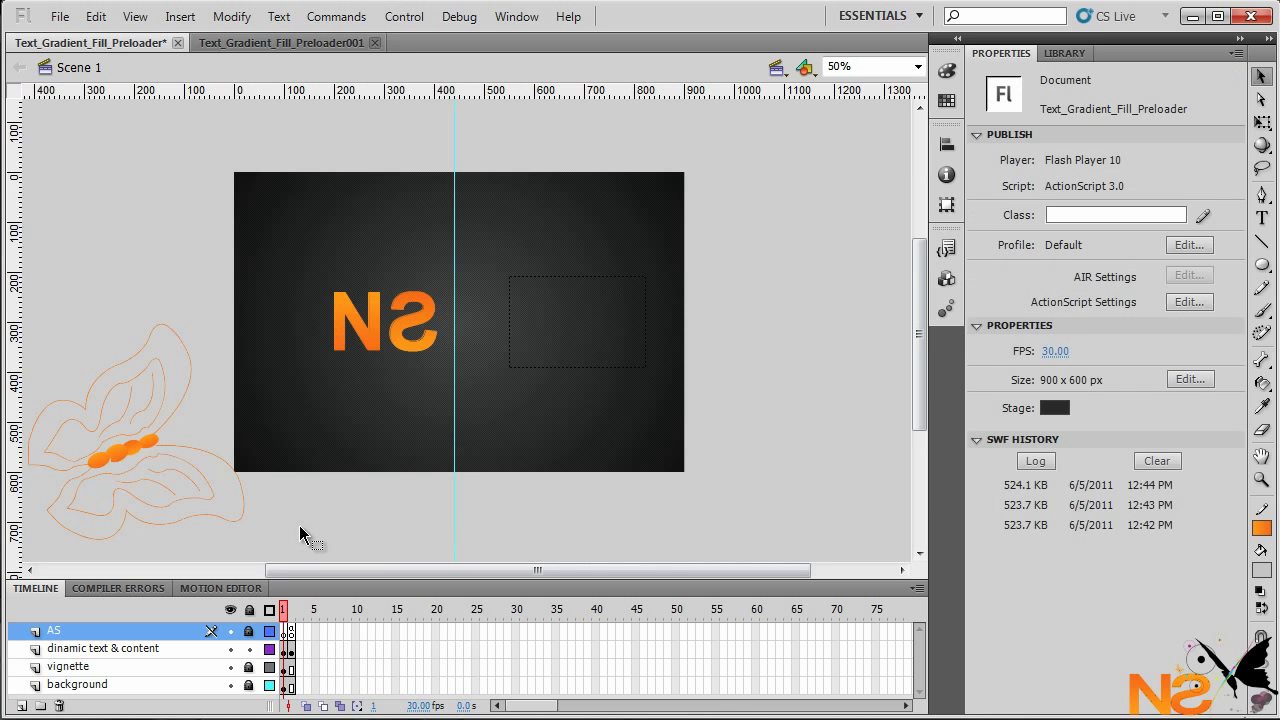
click(288, 632)
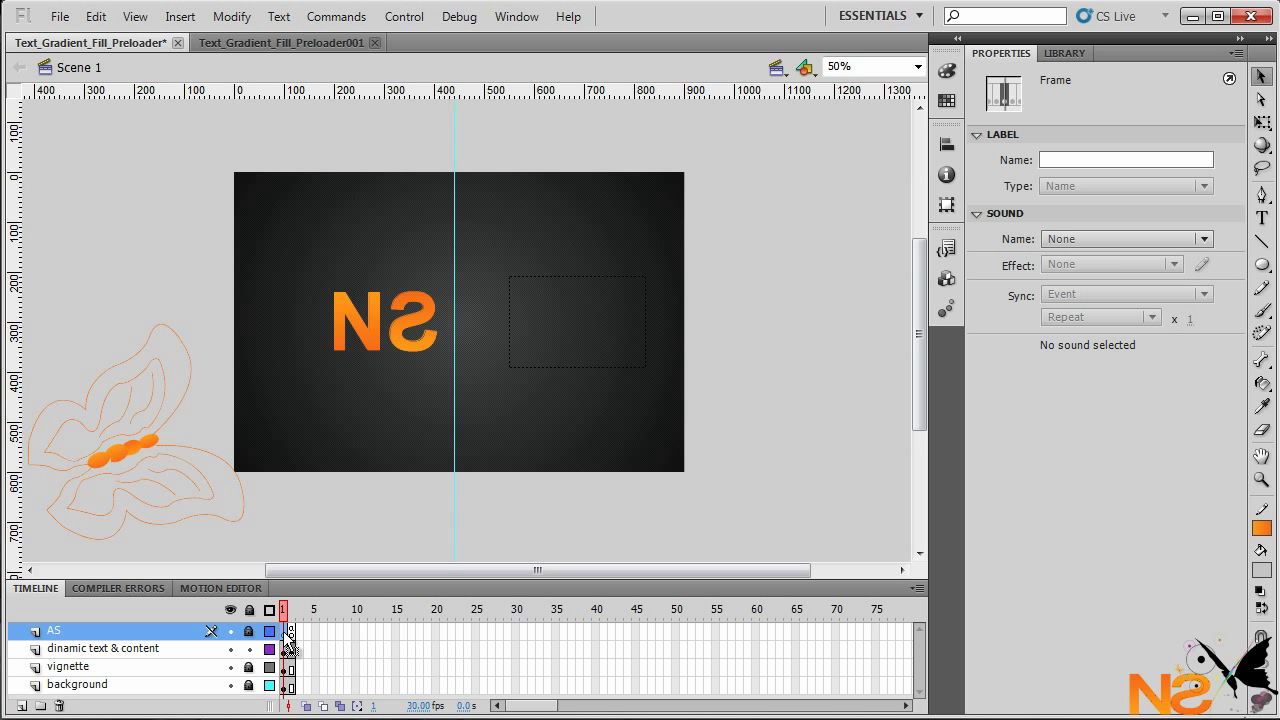
click(516, 17)
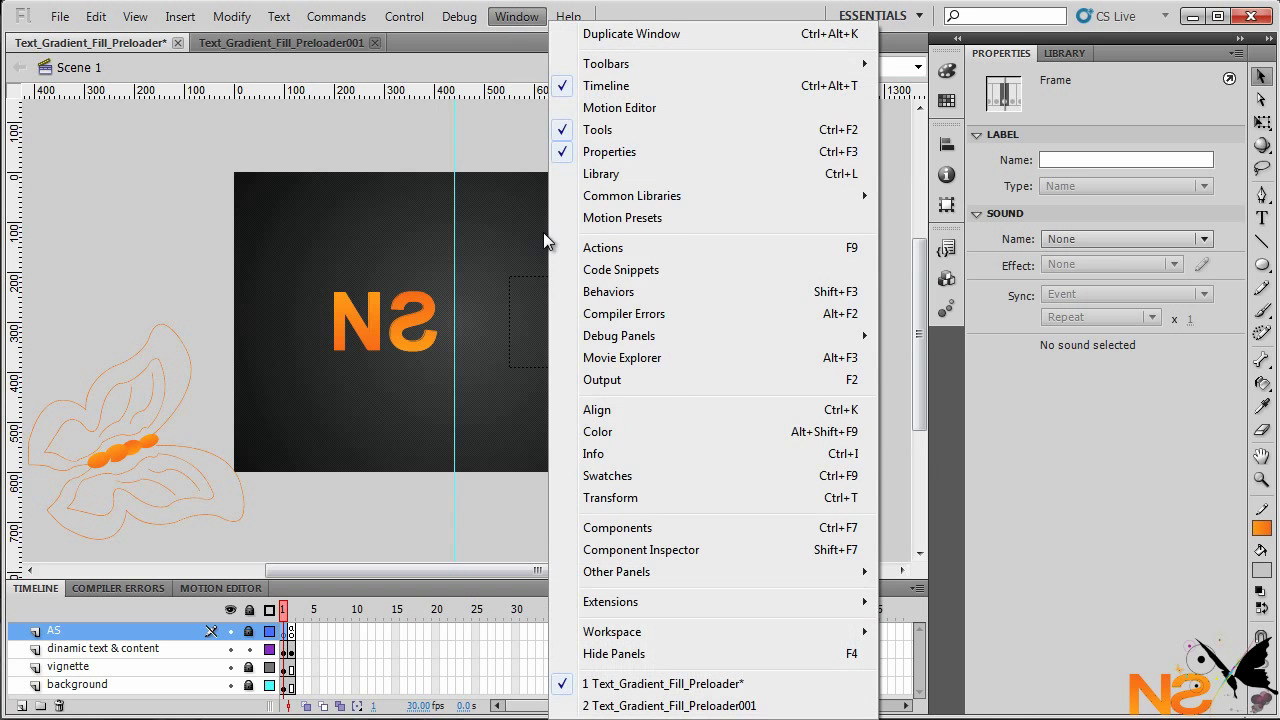
click(586, 250)
right_click(434, 233)
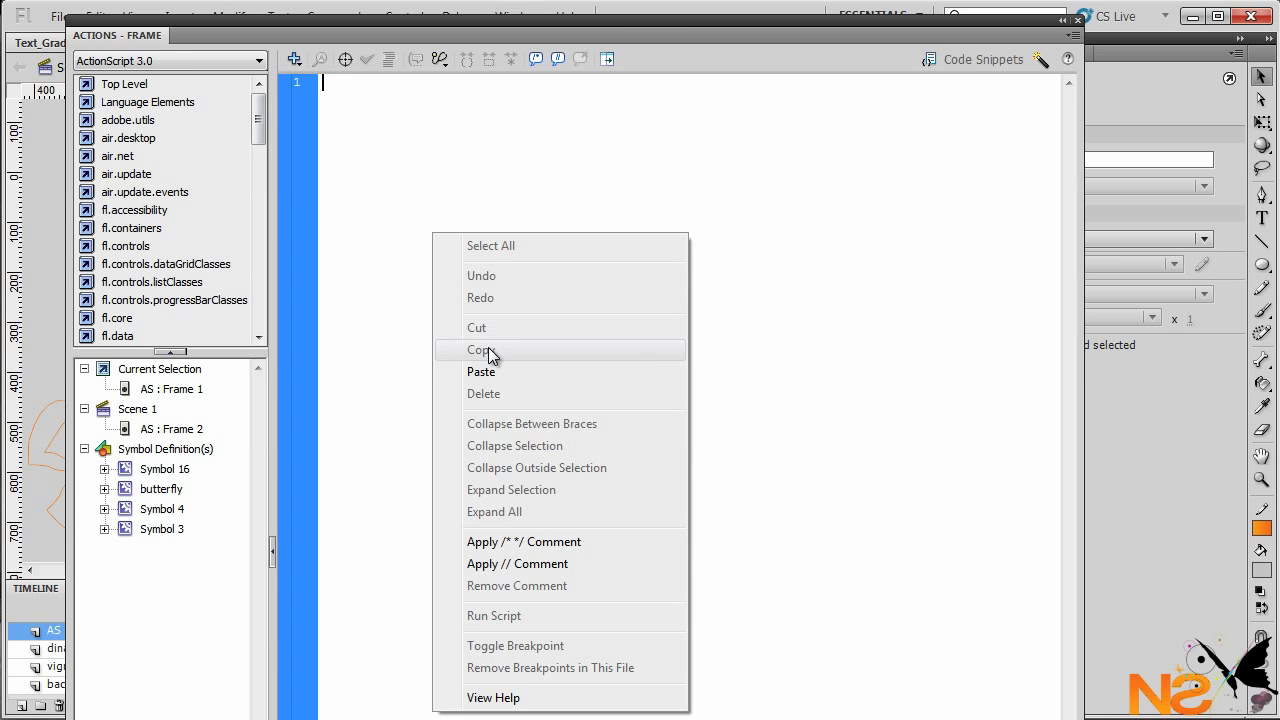
click(489, 369)
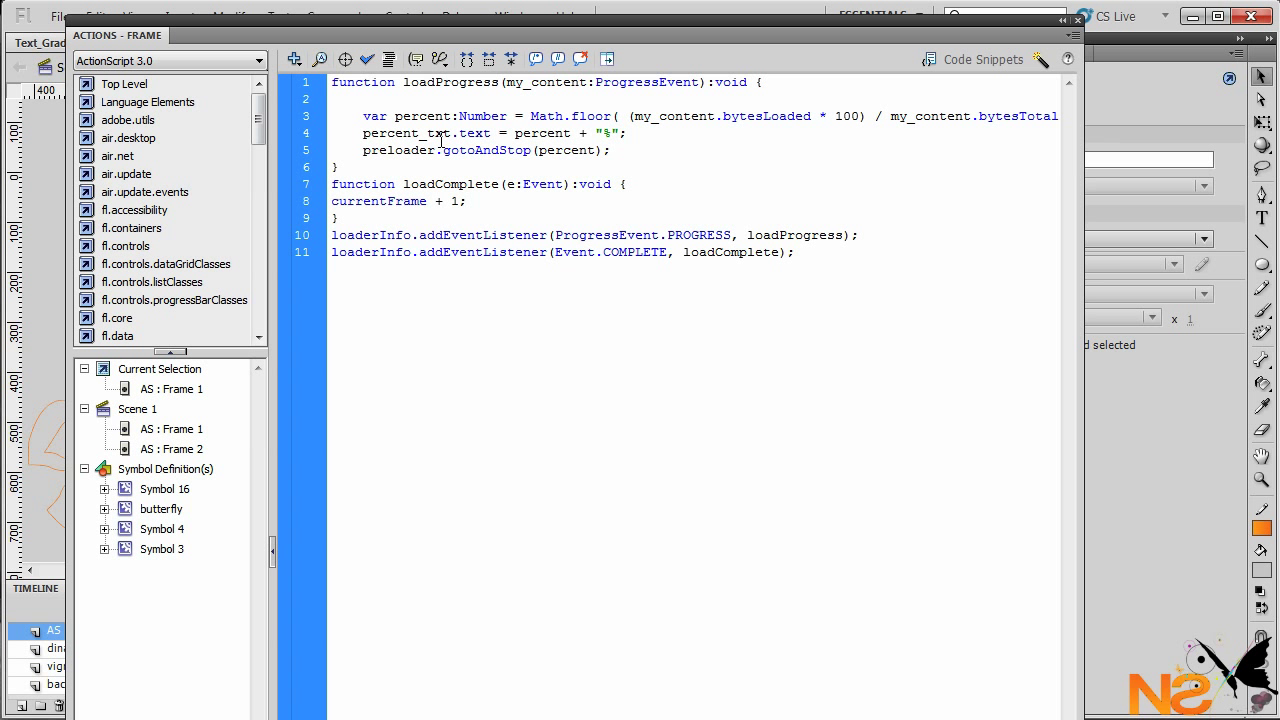
click(1077, 20)
click(166, 467)
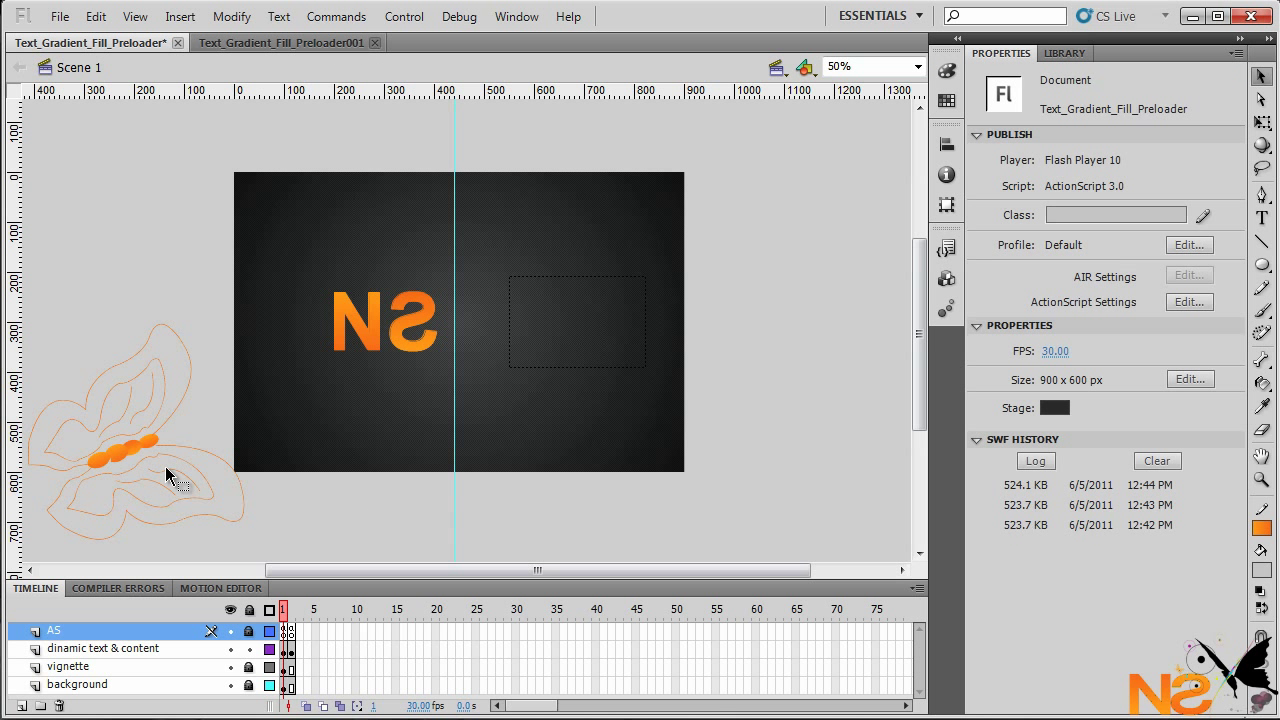
click(374, 318)
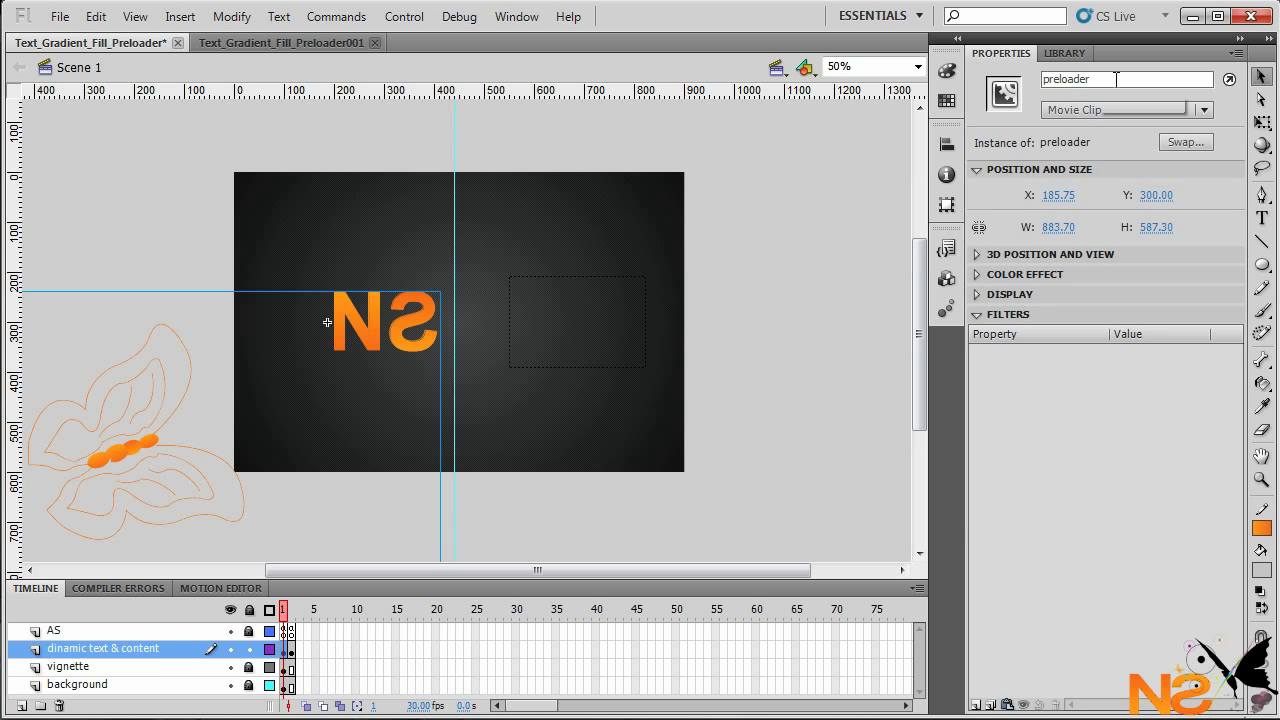
click(512, 290)
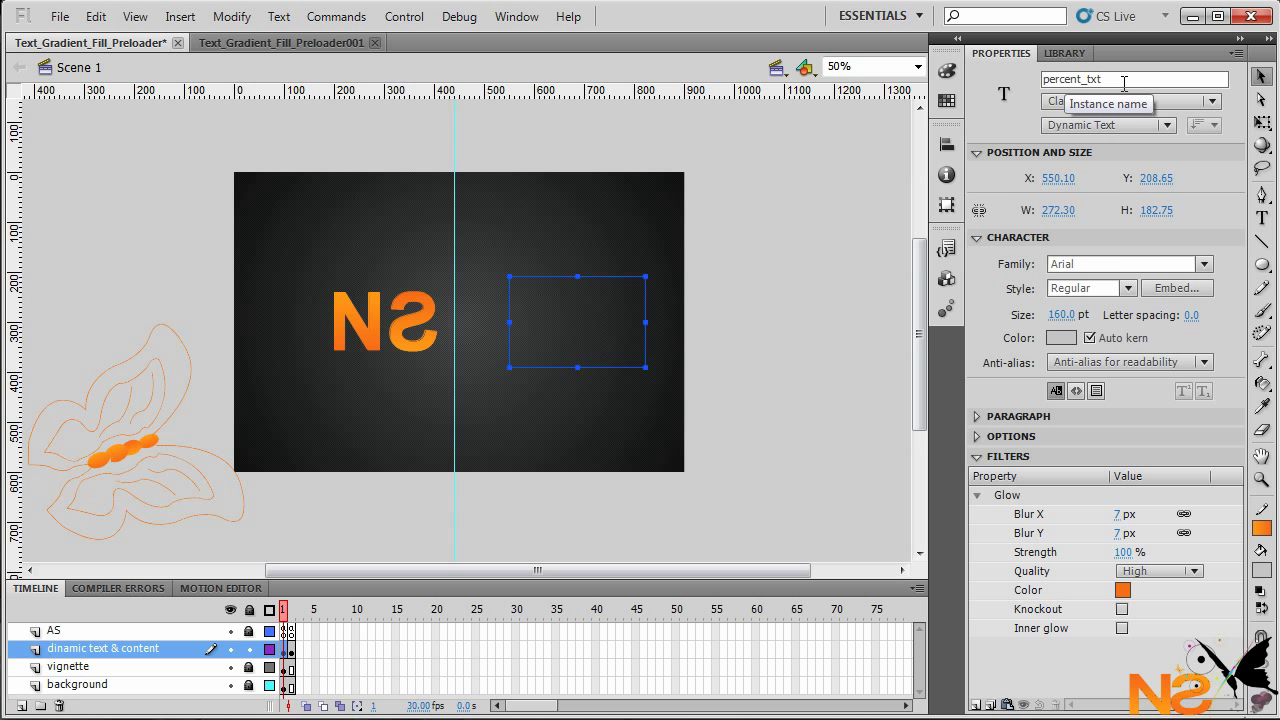
click(246, 516)
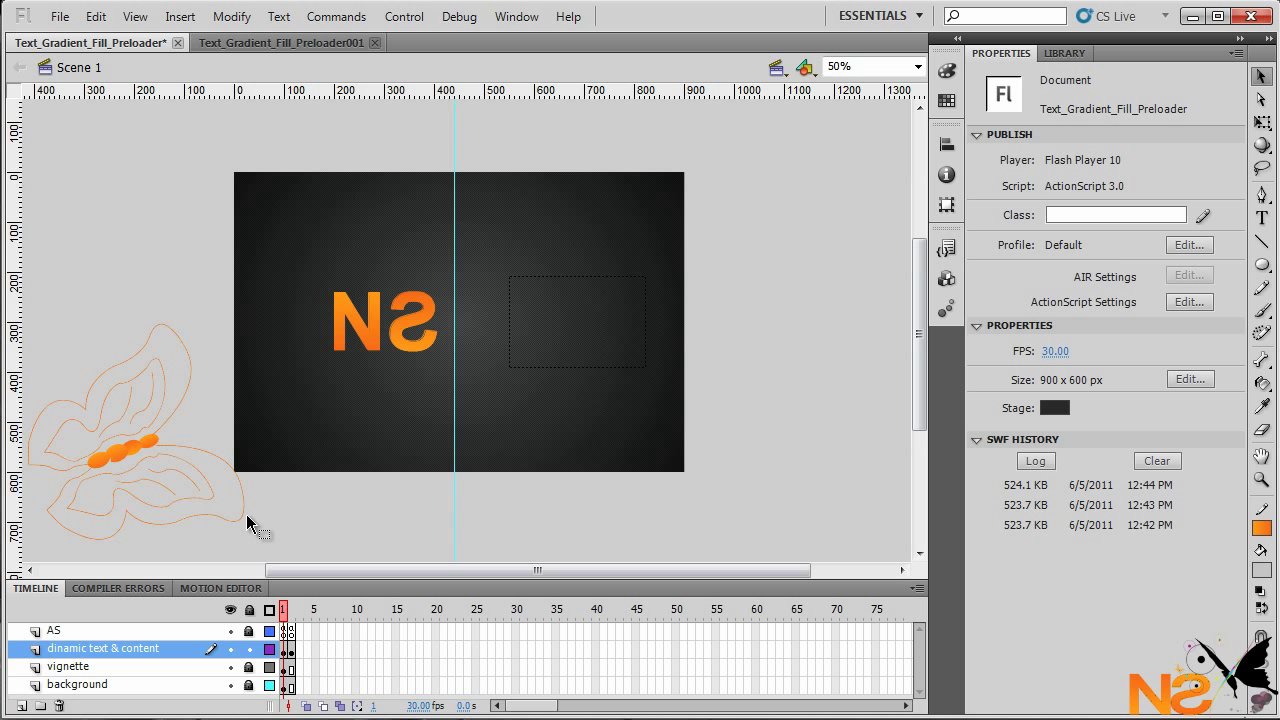
key(ctrl+Return)
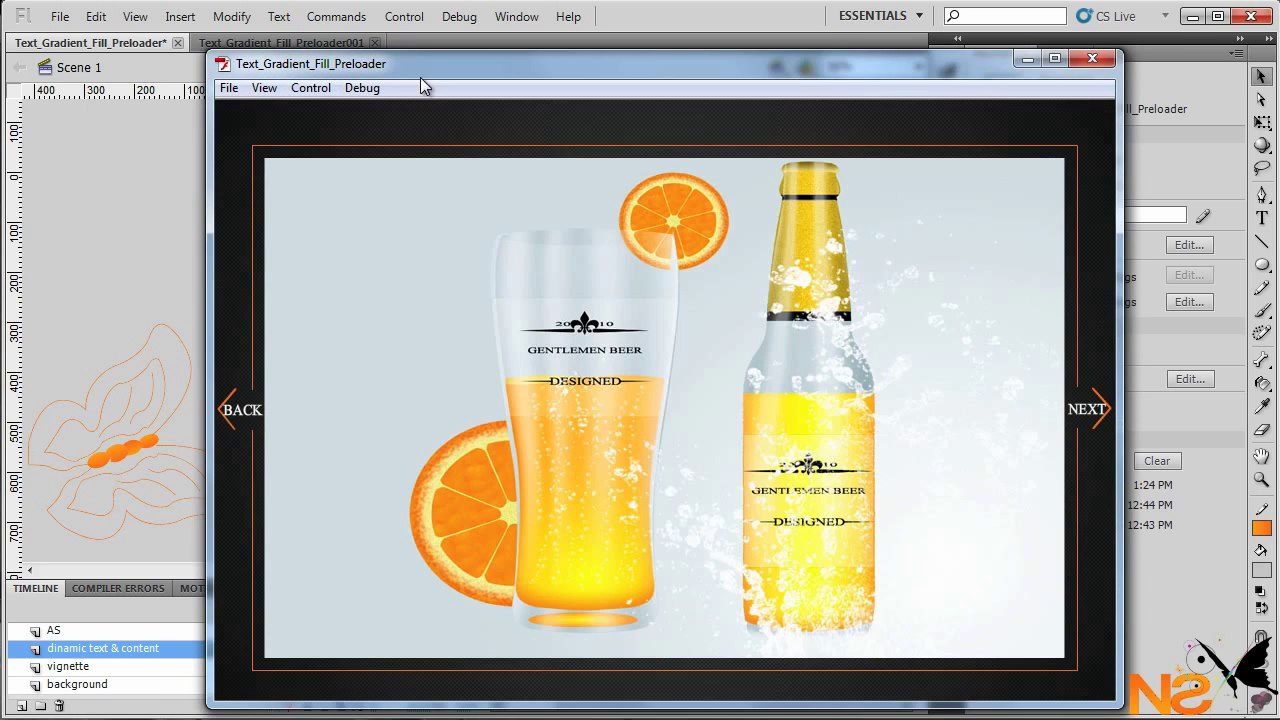
drag(427, 66, 527, 74)
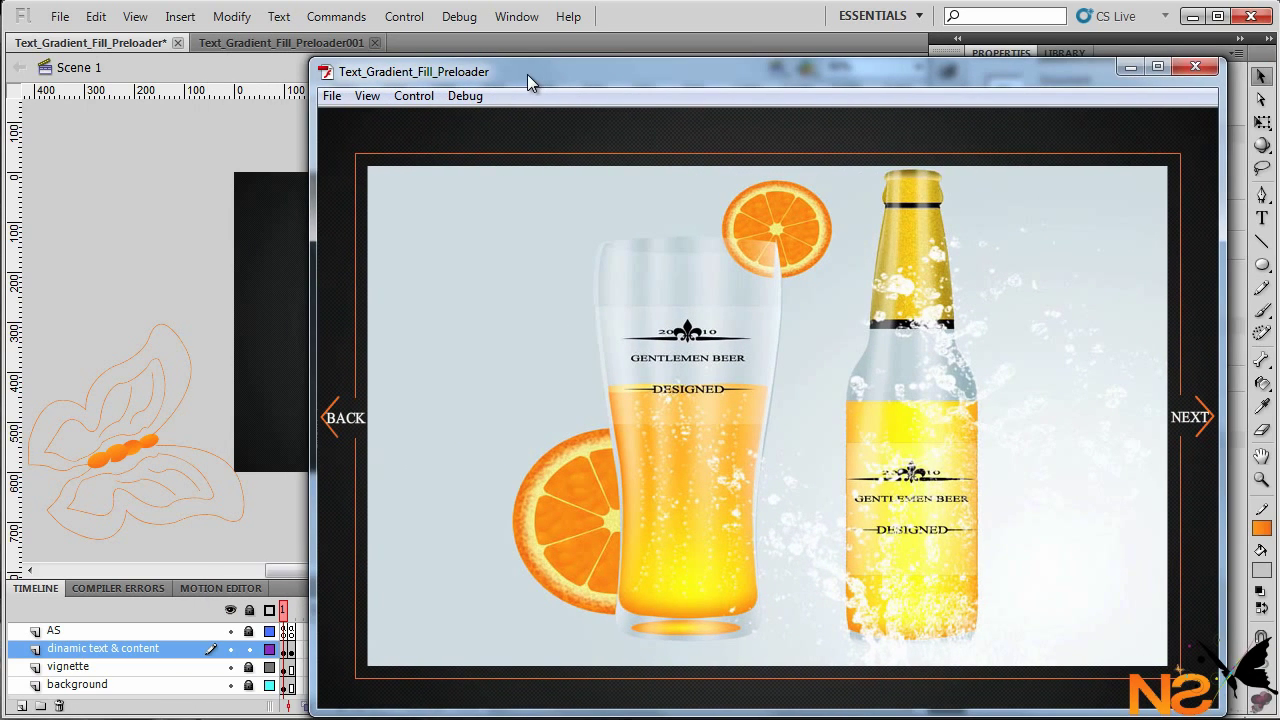
click(366, 96)
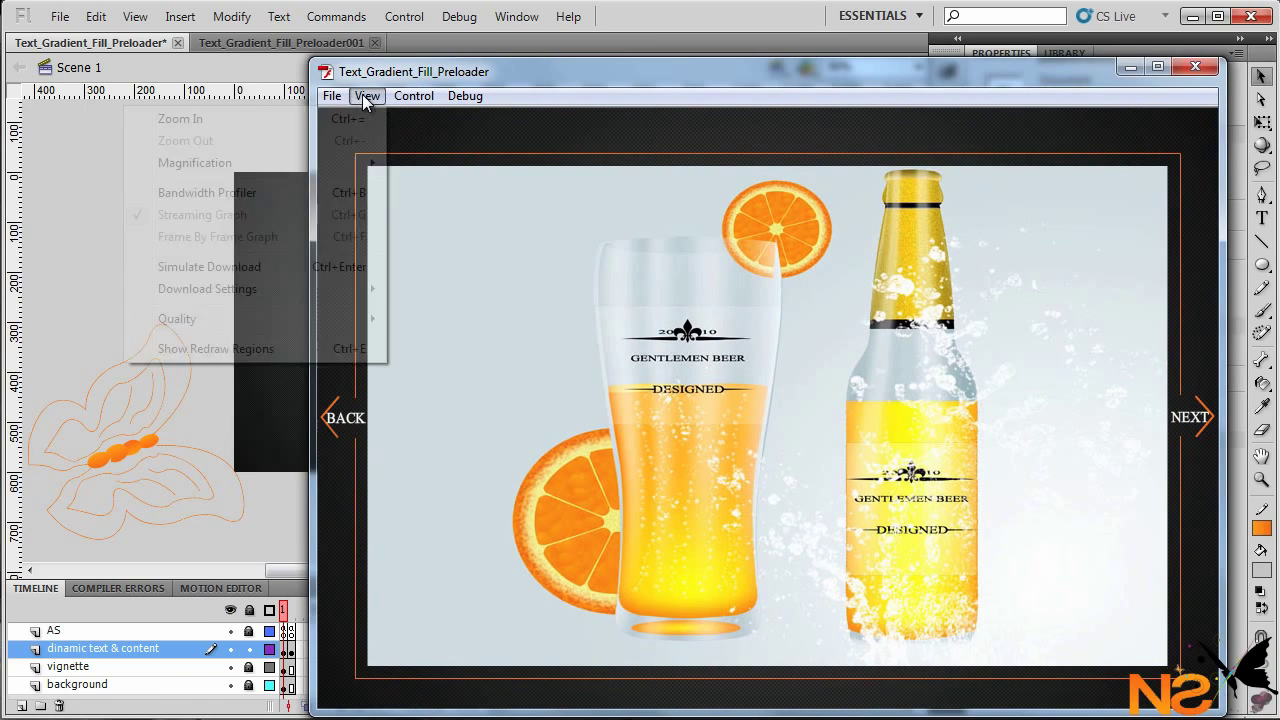
click(166, 266)
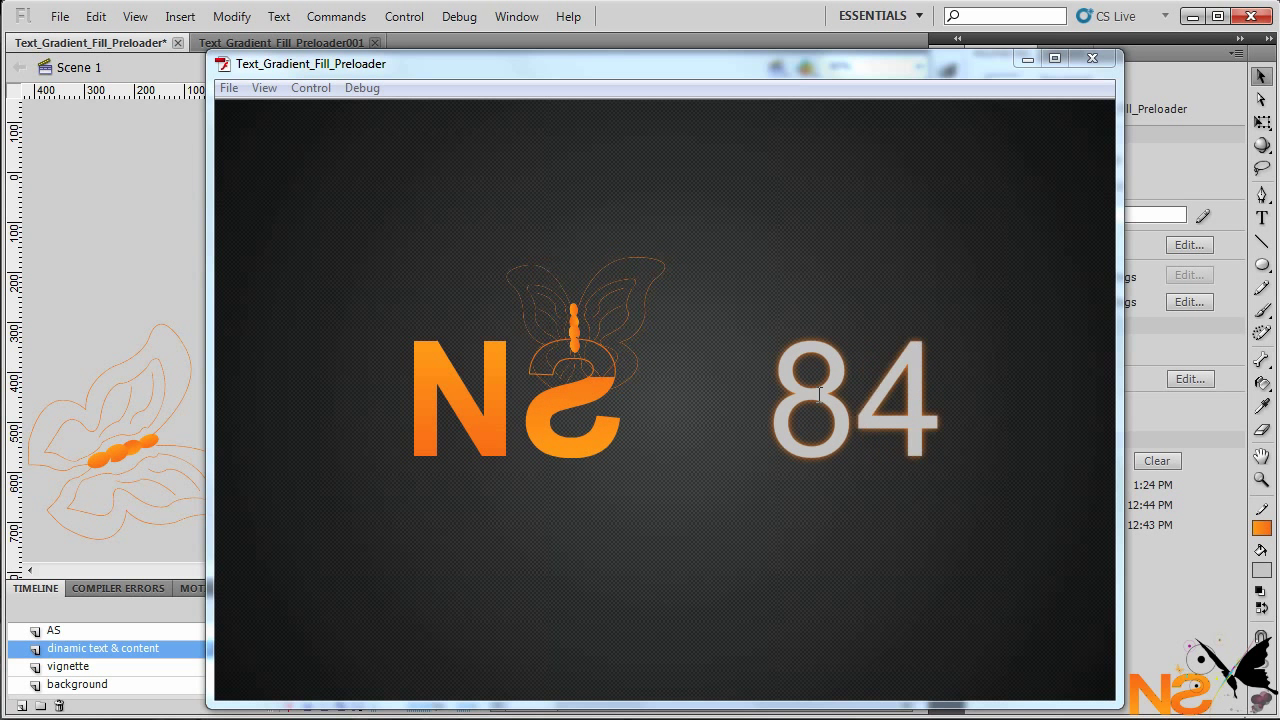
click(1092, 57)
click(558, 368)
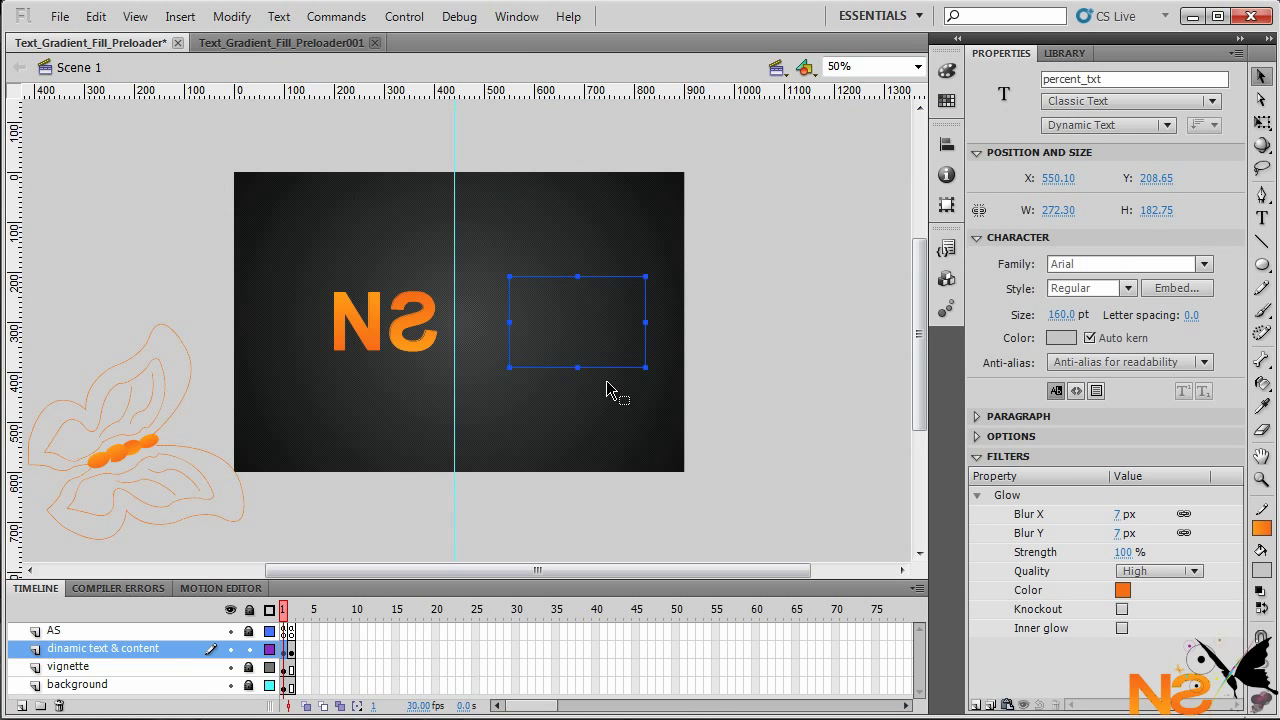
Step: Widen percent_txt, nudge it left, and test the movie with a simulated download
drag(652, 323, 671, 330)
key(shift+Left)
key(shift+Left)
key(shift+Left)
key(shift+Left)
key(shift+Left)
key(shift+Left)
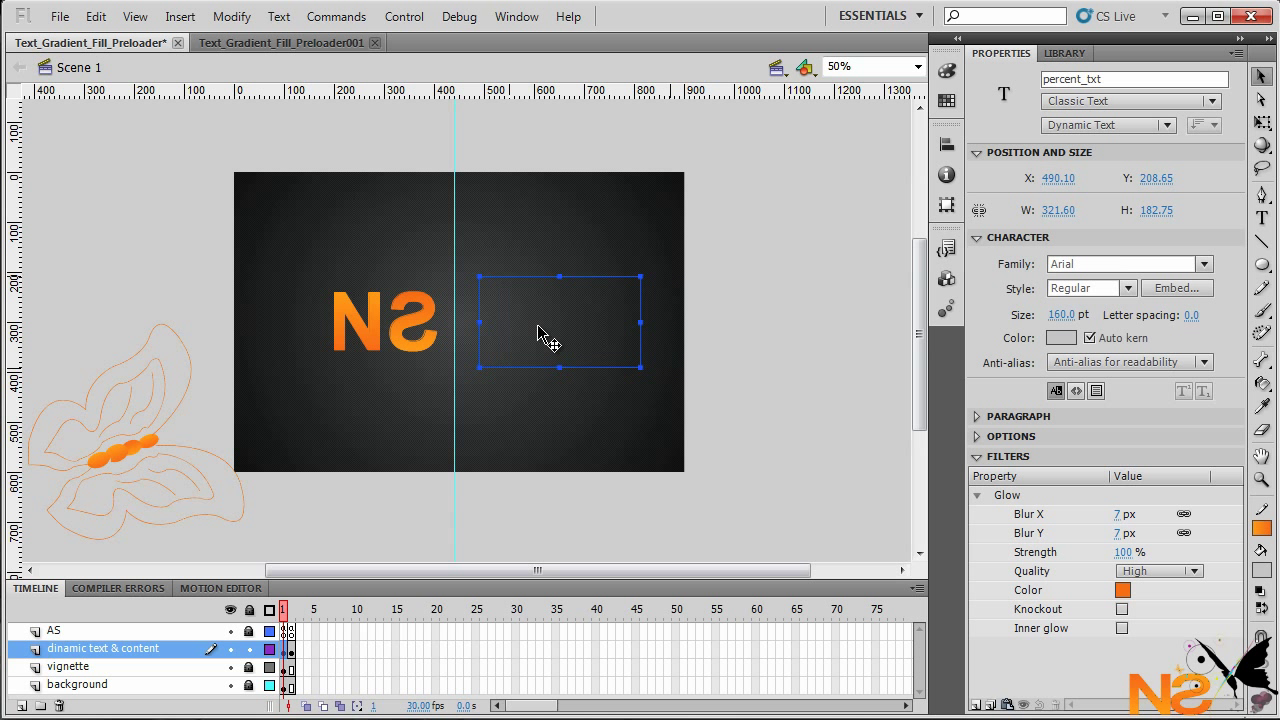
click(763, 376)
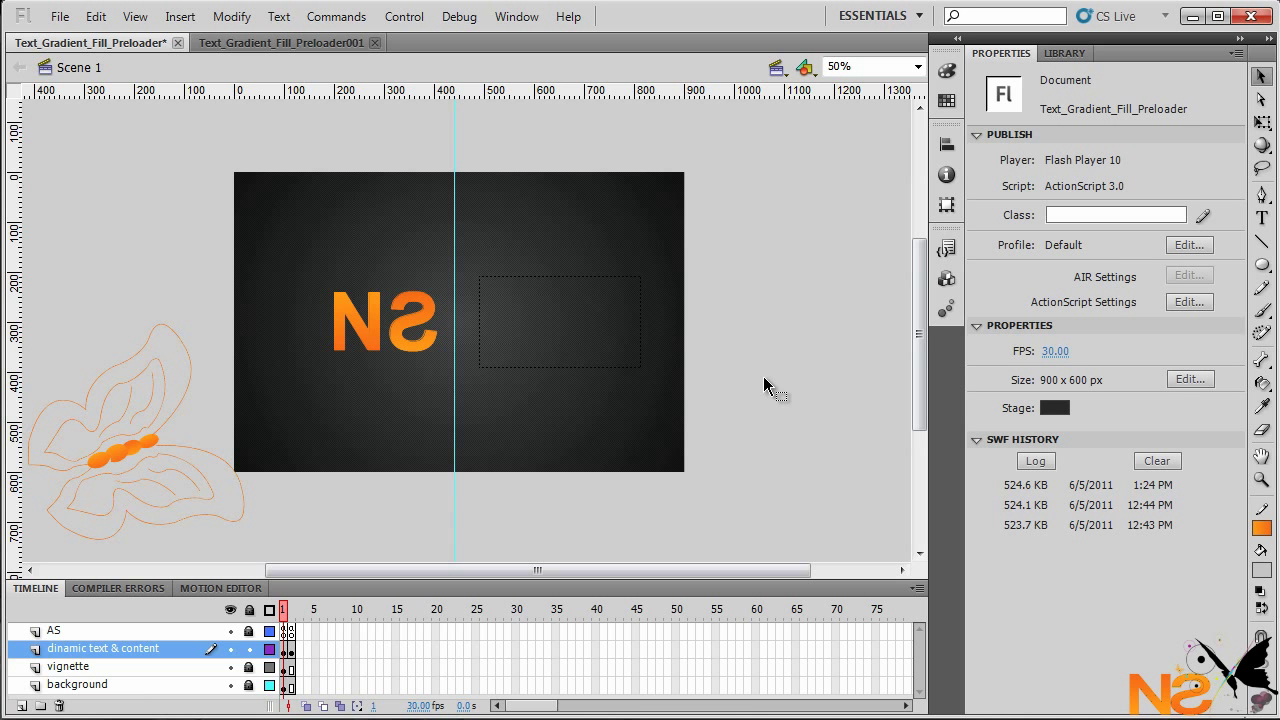
key(ctrl+Return)
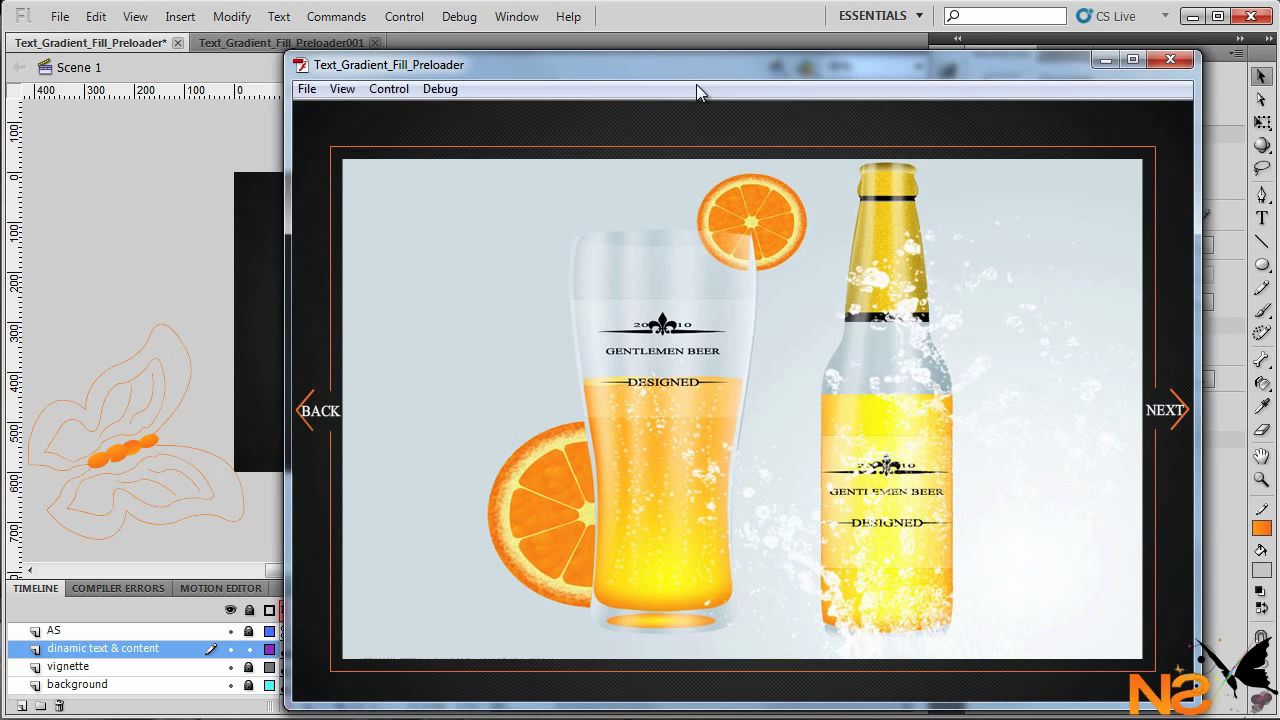
click(341, 89)
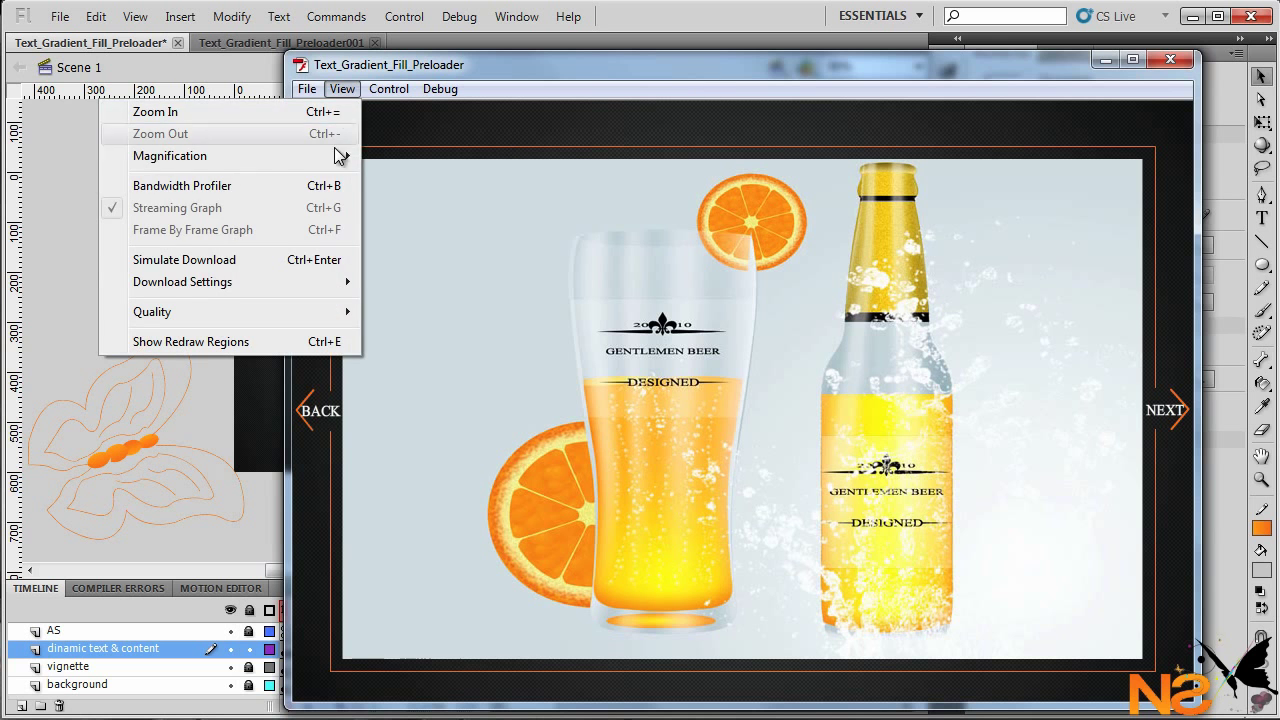
click(120, 261)
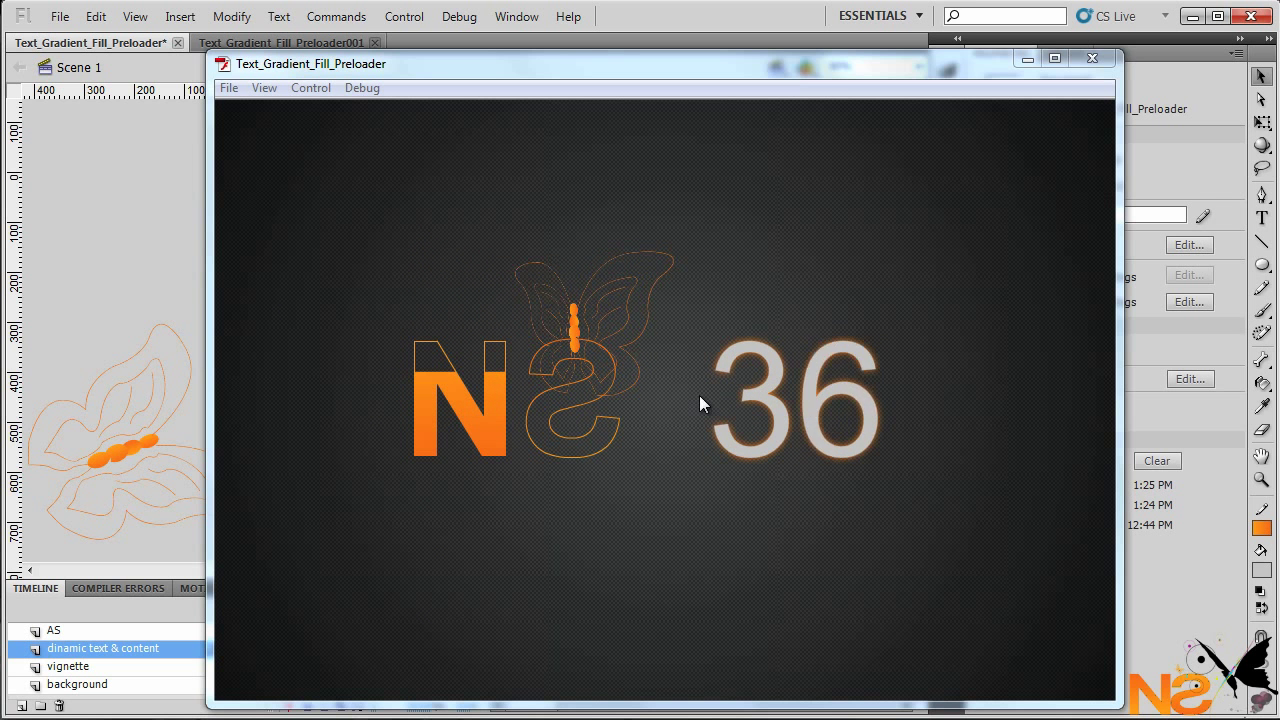
Step: Widen percent_txt further to W 375.60 and re-test the movie
click(1105, 61)
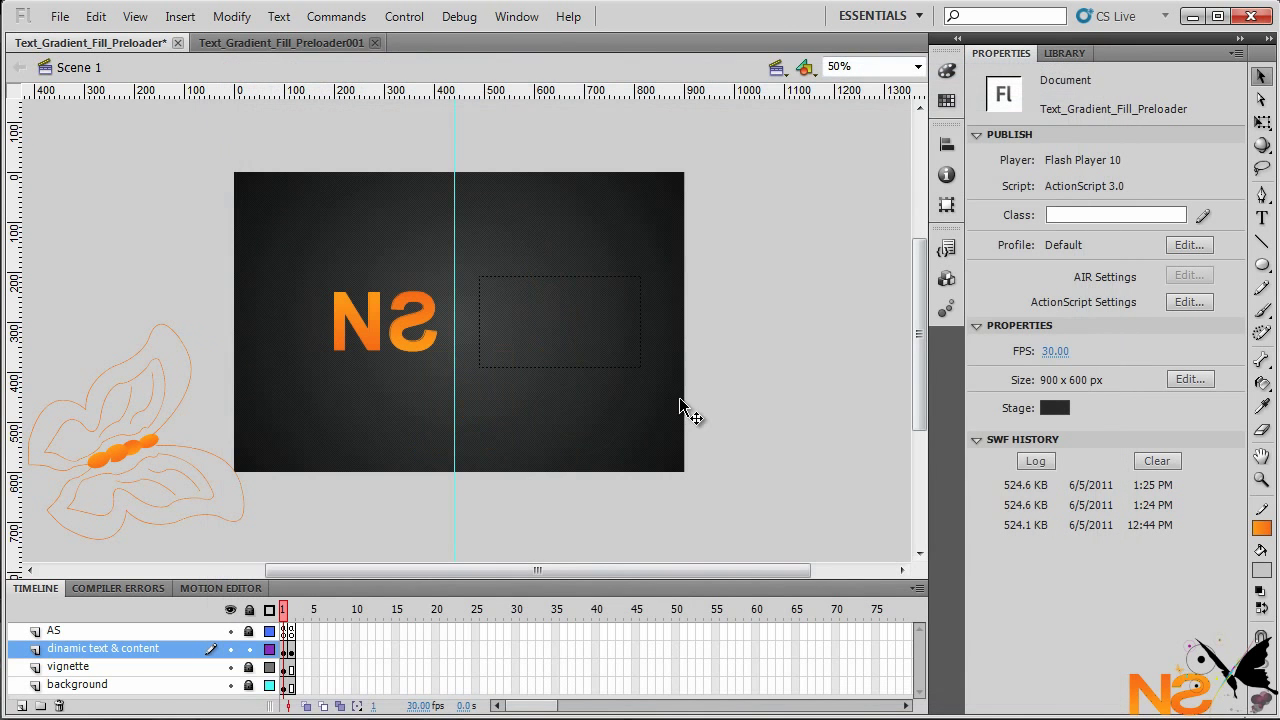
click(638, 366)
drag(641, 326, 667, 326)
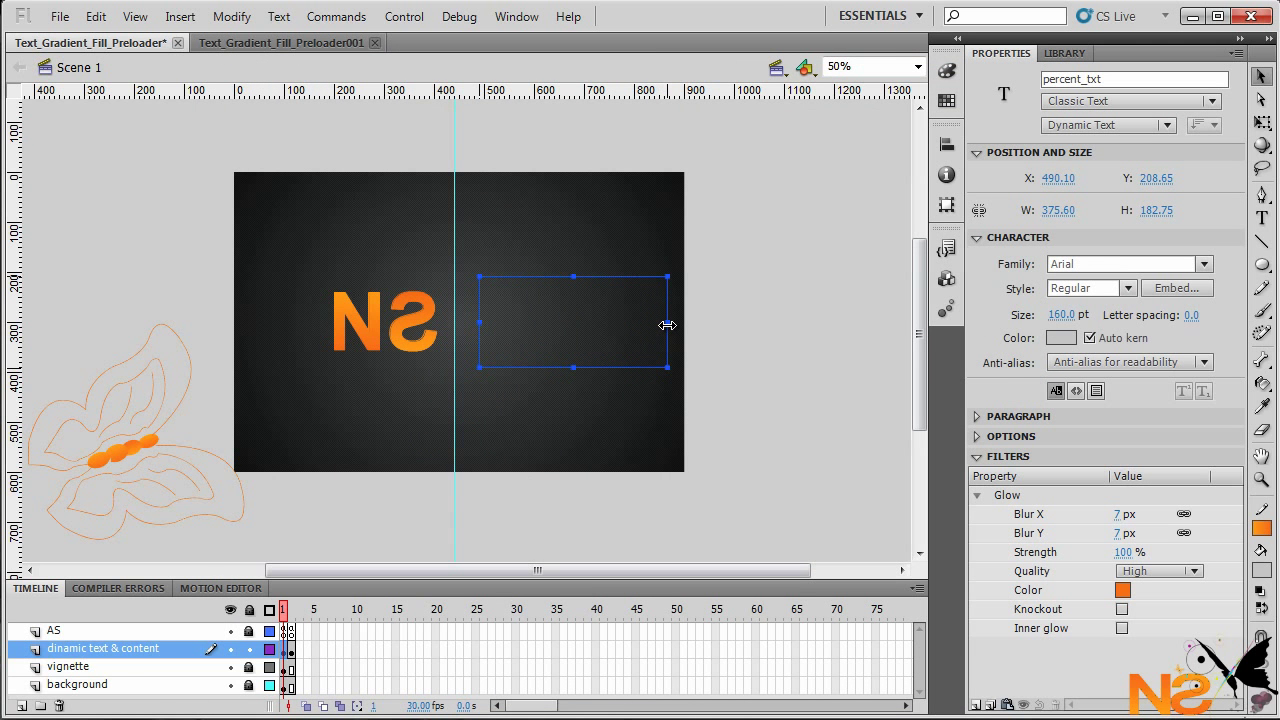
click(735, 375)
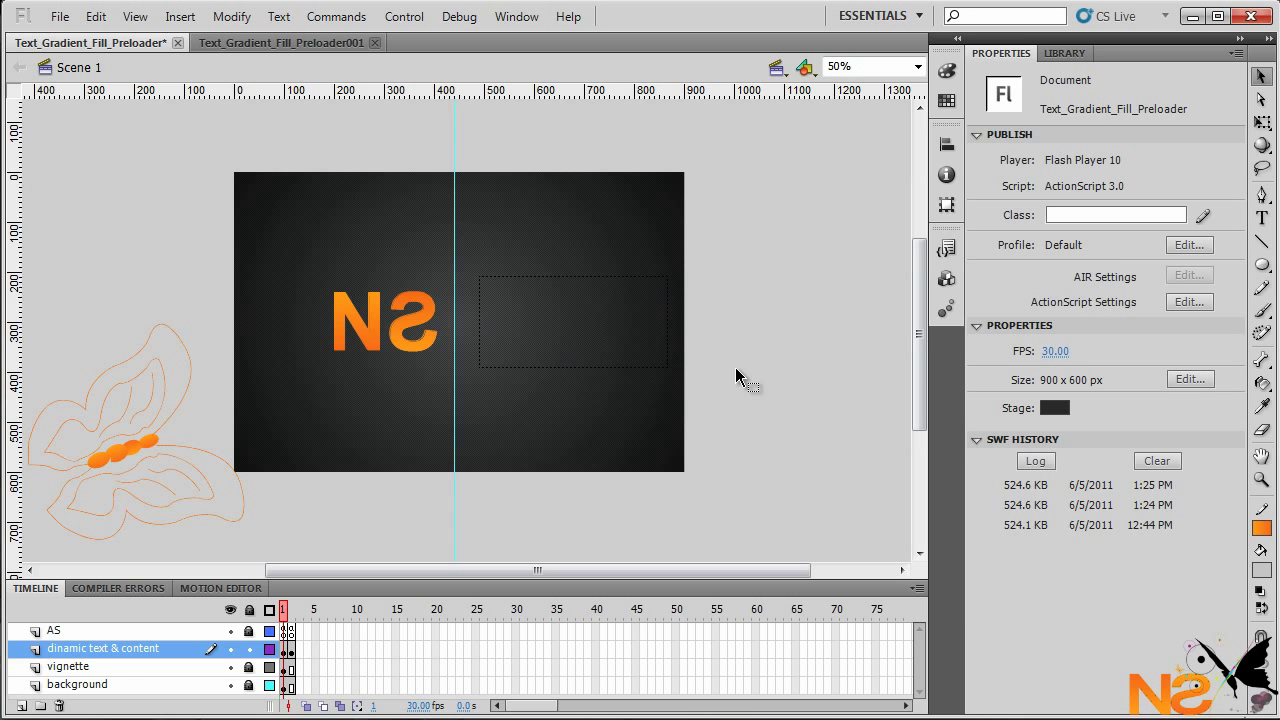
key(ctrl+Return)
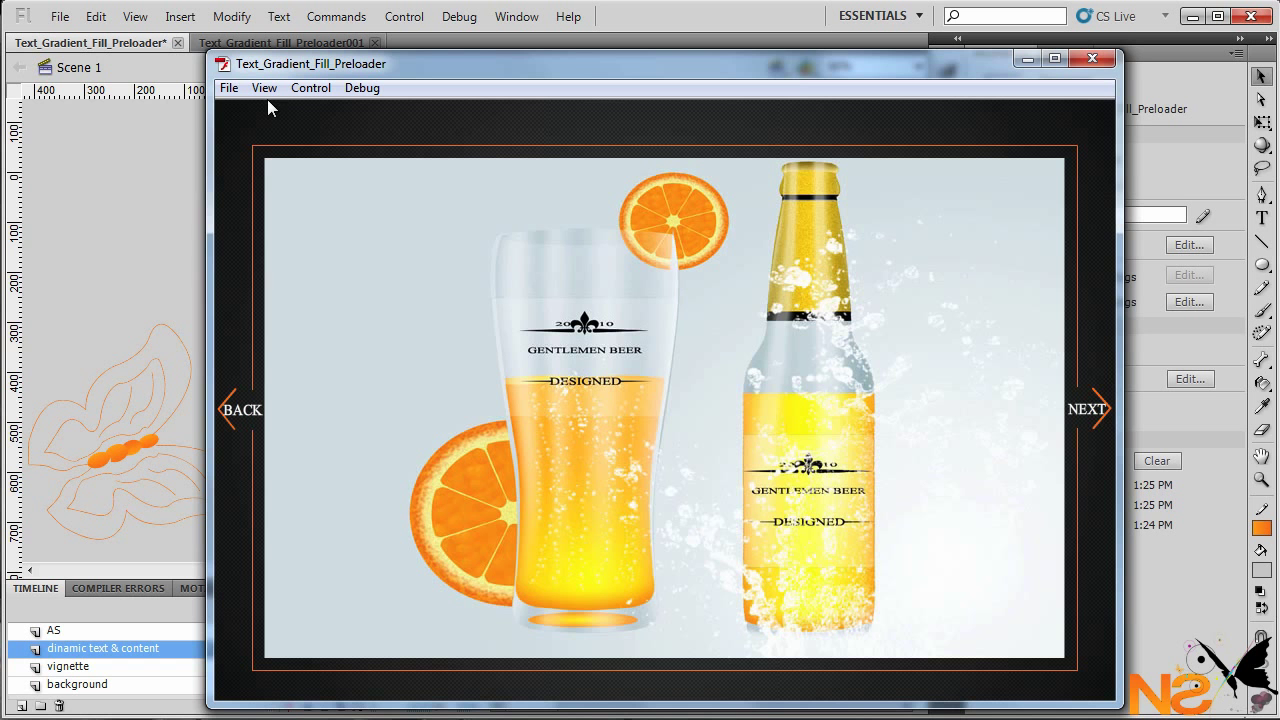
Step: Start Simulate Download in the test player to watch the glowing counter climb
click(264, 88)
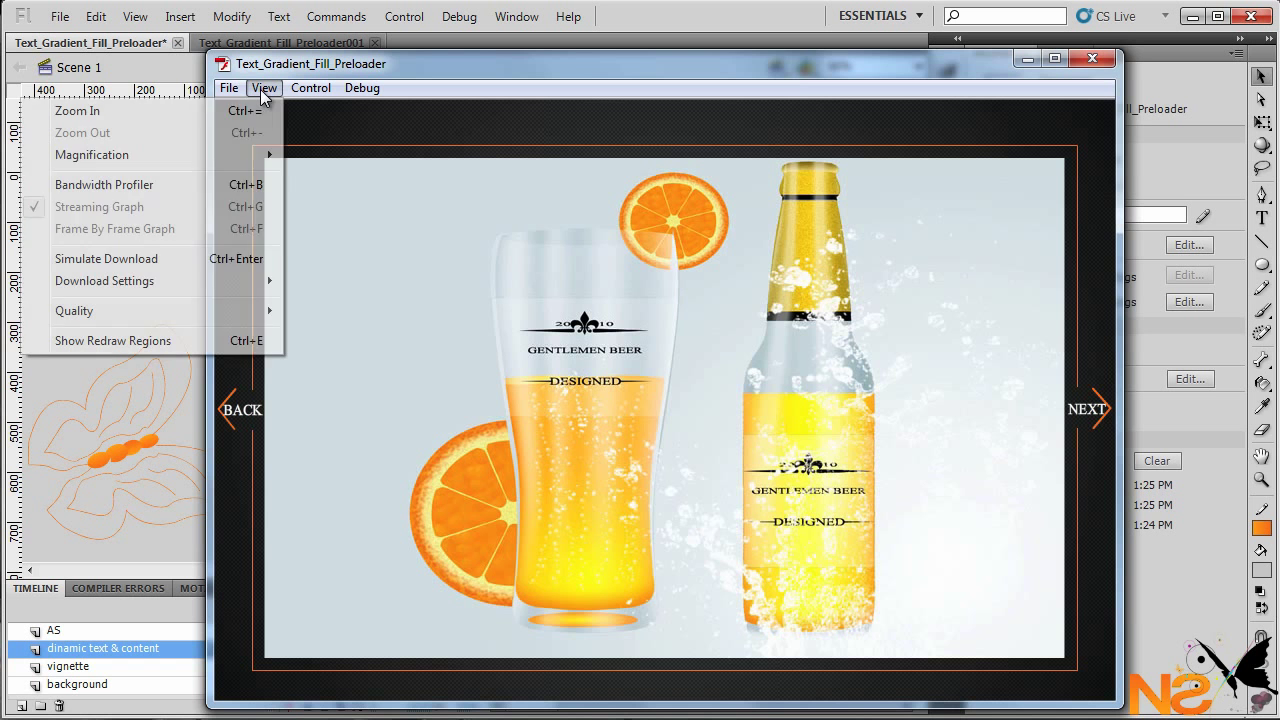
click(112, 259)
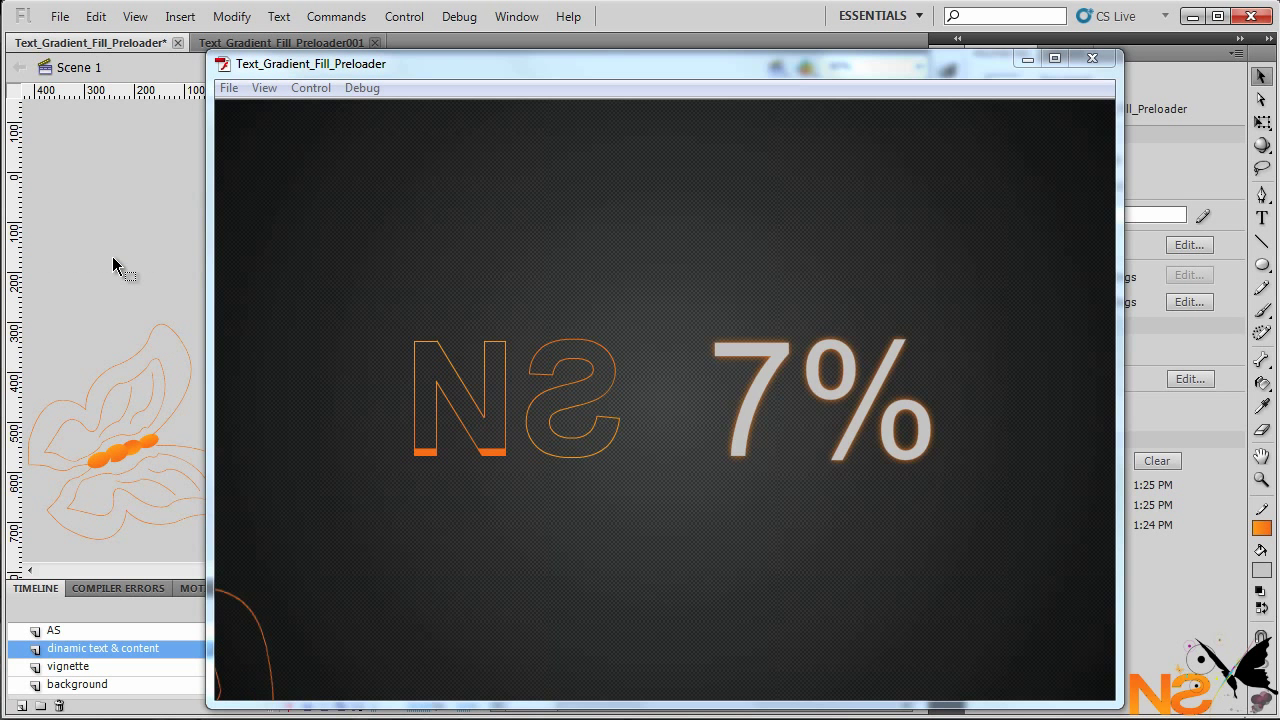